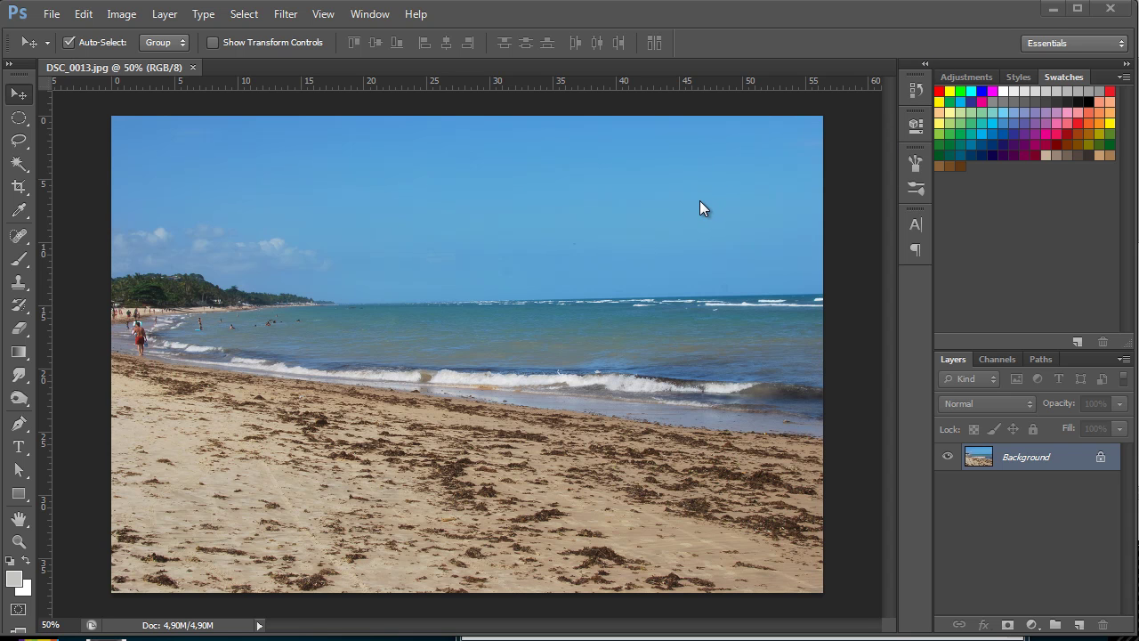
- Hide the rulers and display the Actions panel, enlarged to list the full Default Actions set
left_click(633, 217)
key("ctrl+r")
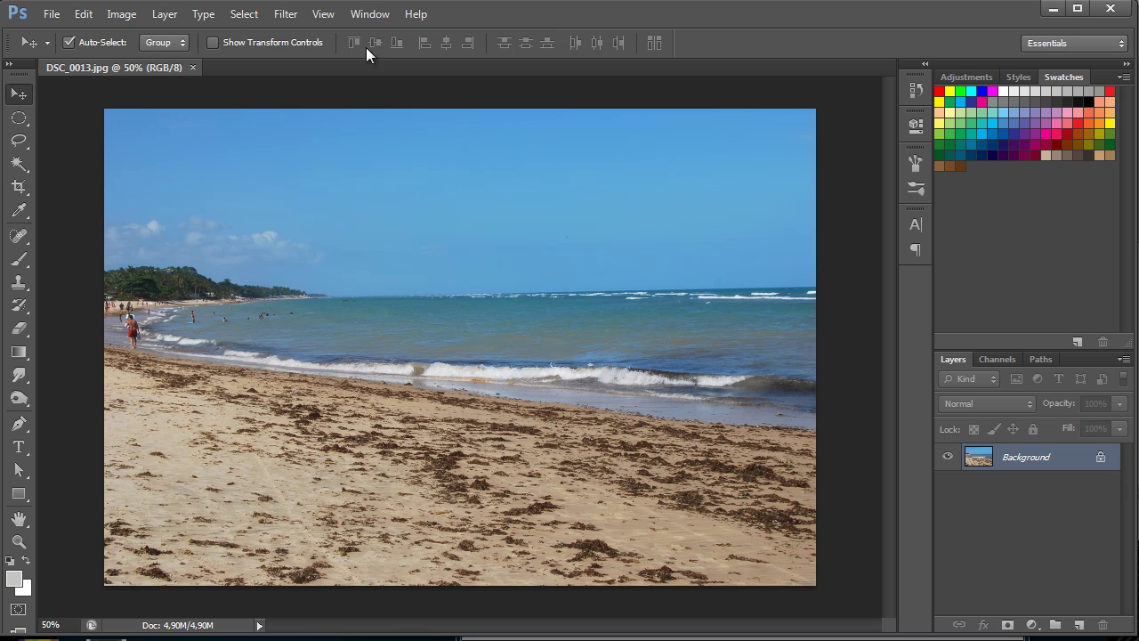
left_click(376, 18)
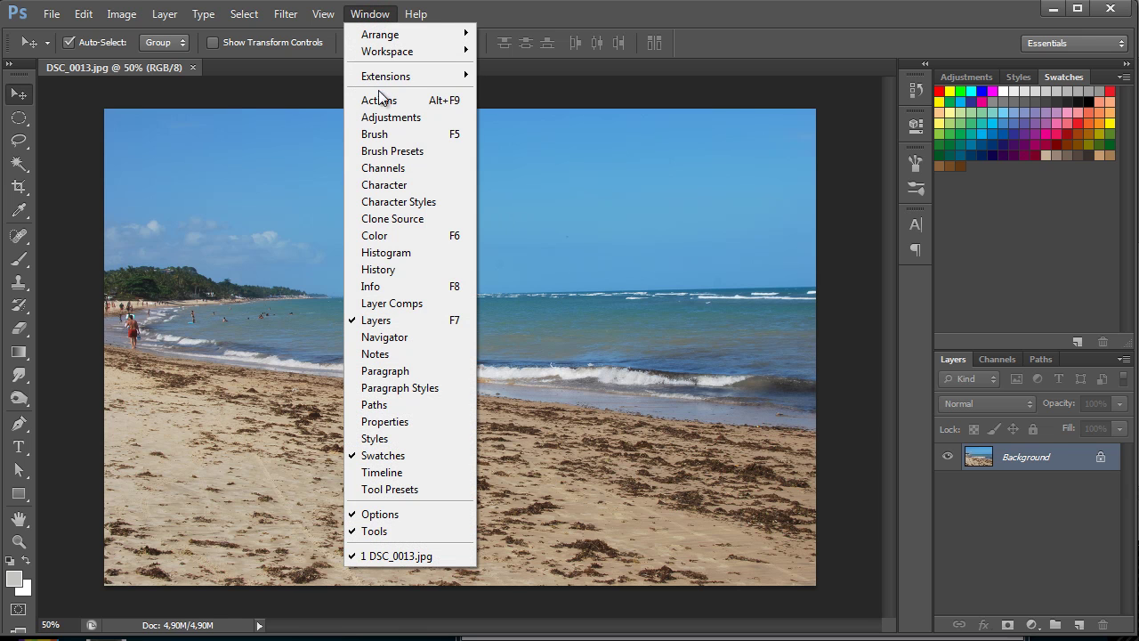
left_click(431, 100)
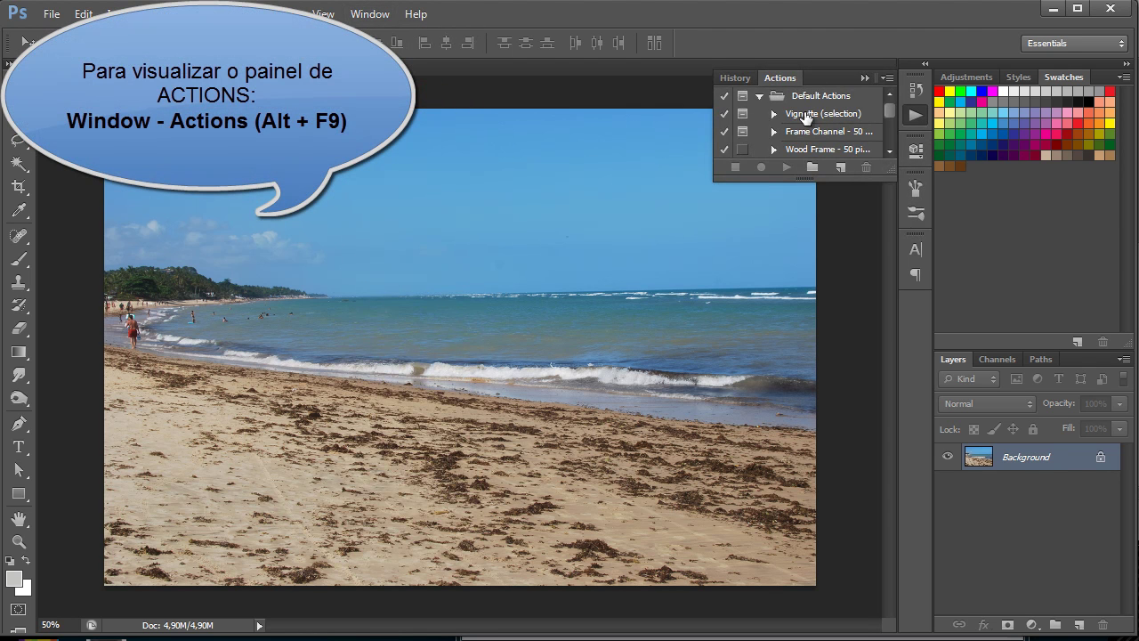
left_click_drag(892, 166, 886, 354)
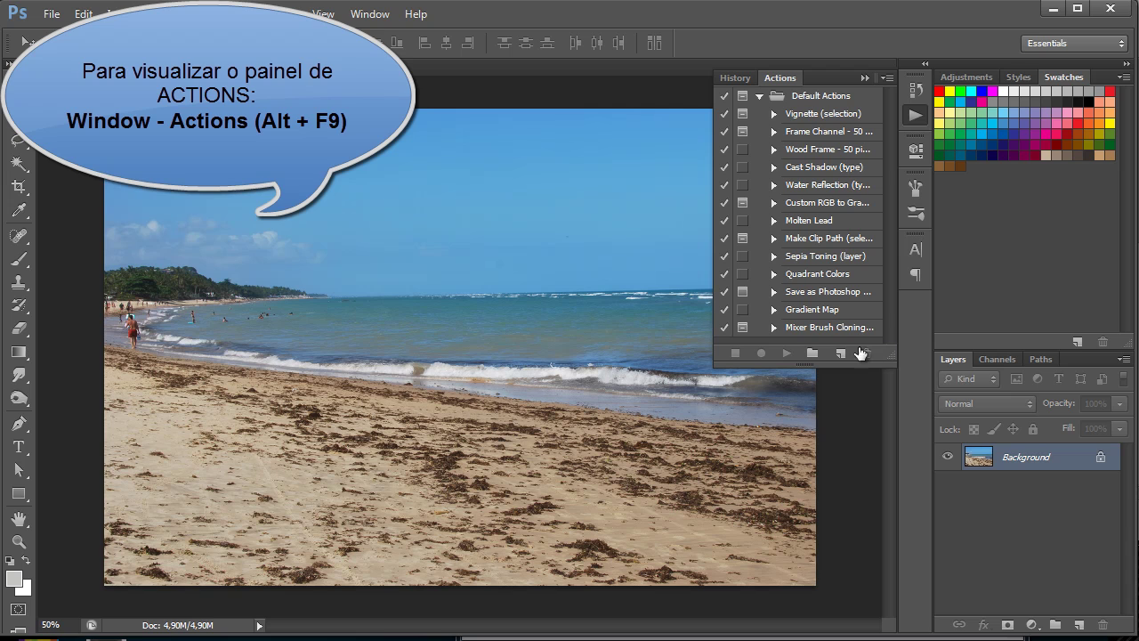
left_click(759, 96)
left_click(759, 95)
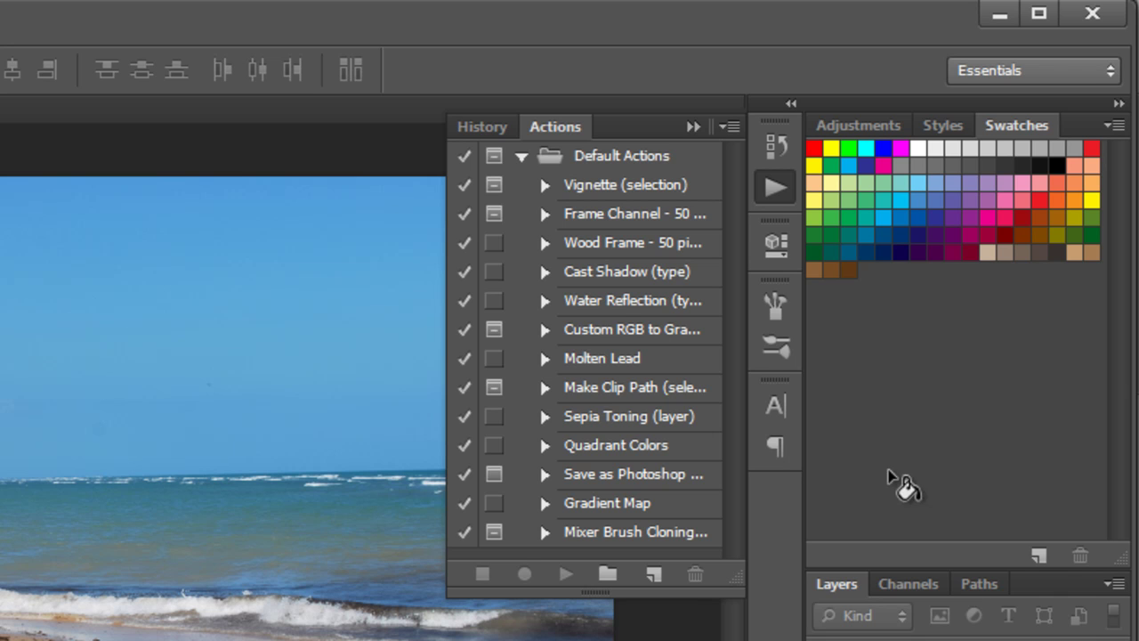
- Run the Sepia Toning (layer) action on the beach photo, and revert the image to its DSC_0013.jpg snapshot
left_click(612, 419)
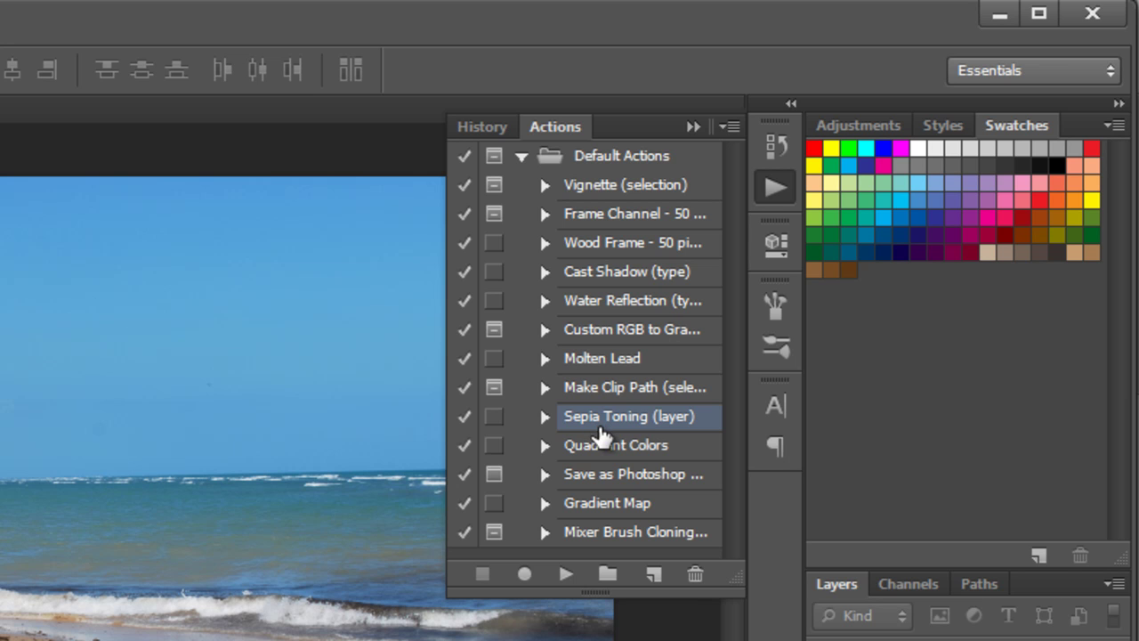
left_click(567, 580)
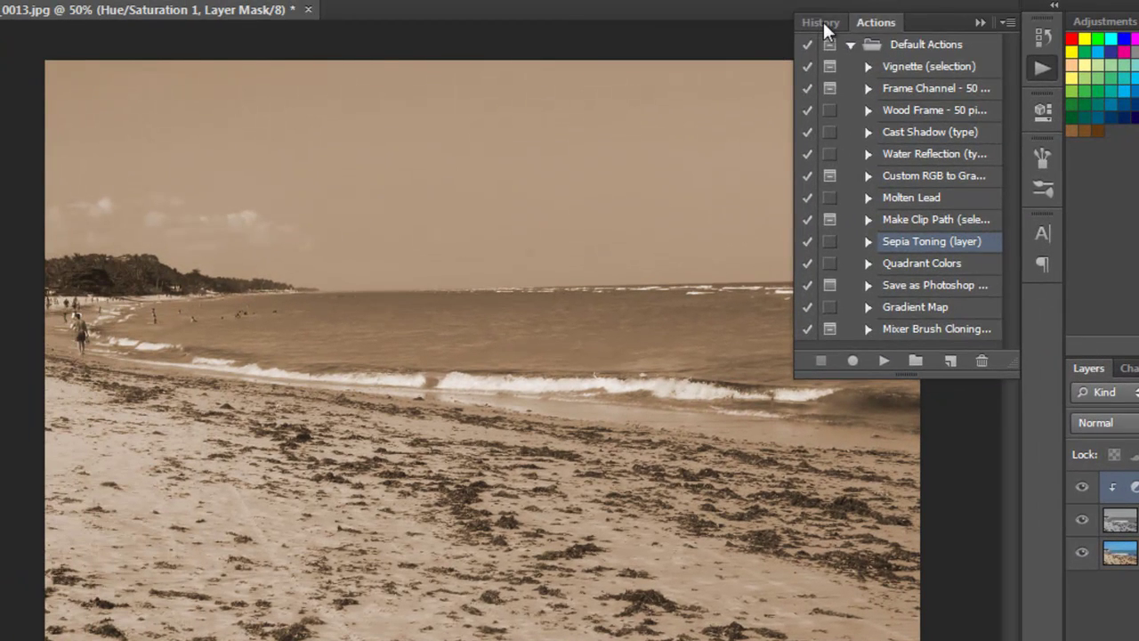
left_click(822, 23)
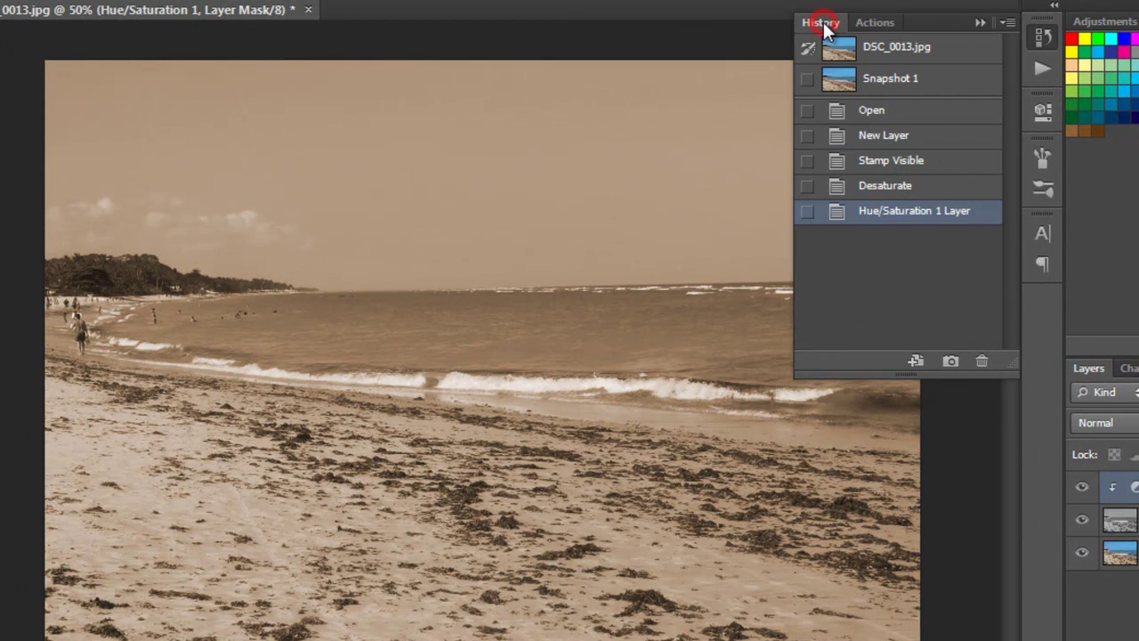
left_click(881, 51)
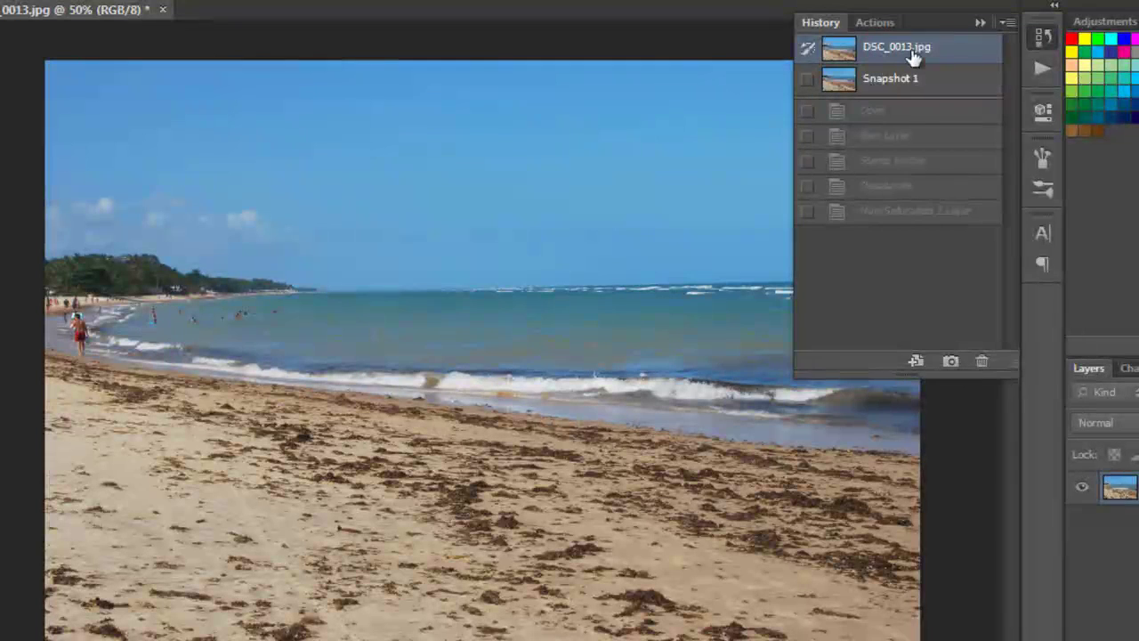
left_click(876, 22)
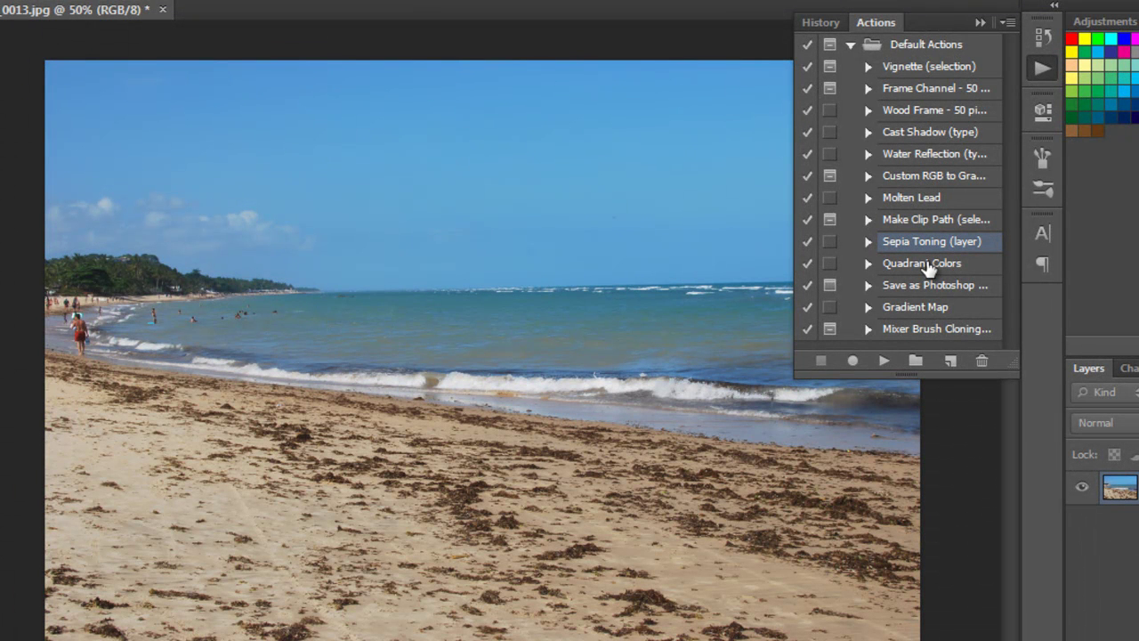
- Select a large ellipse across most of the photo and run the Vignette (selection) action with a 10-pixel feather radius
left_click_drag(793, 380, 764, 377)
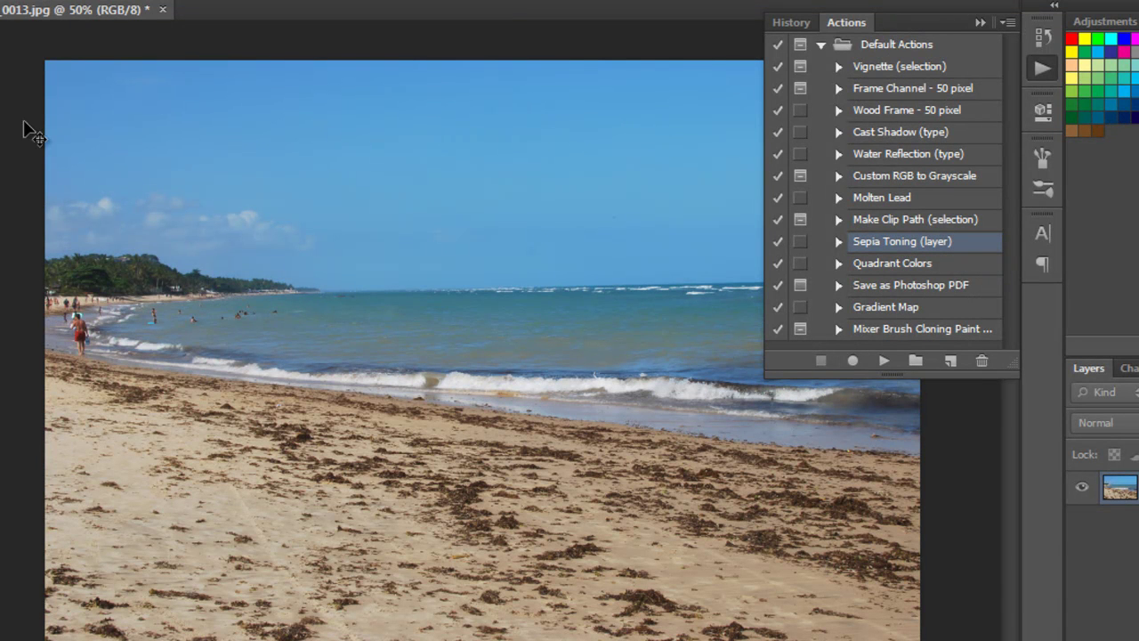
left_click_drag(97, 94, 867, 632)
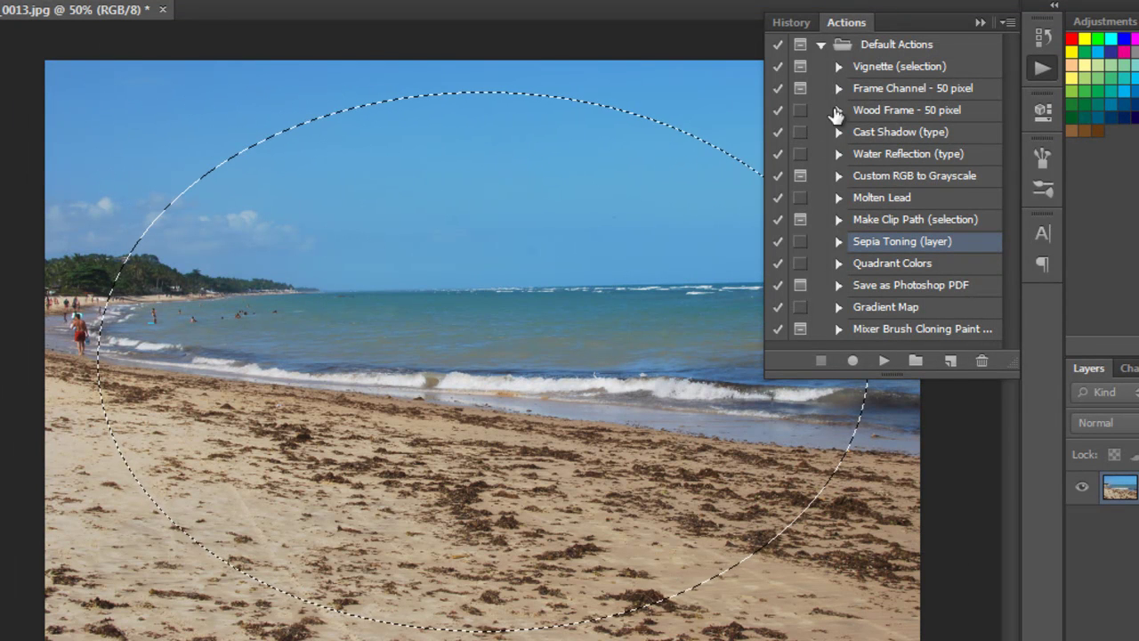
left_click(861, 68)
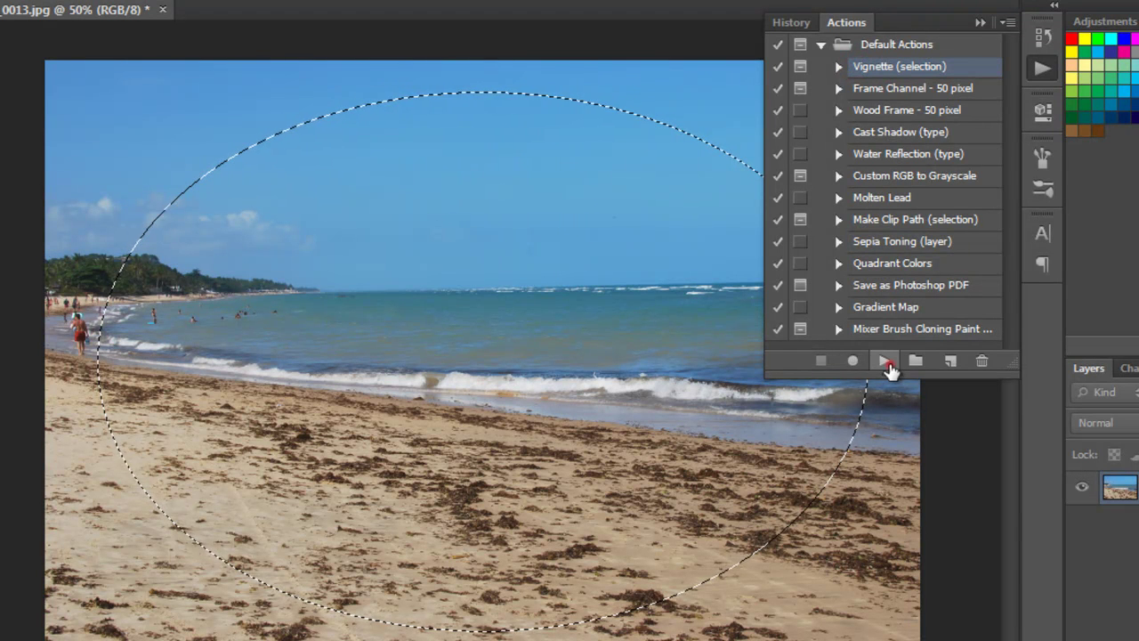
left_click(883, 361)
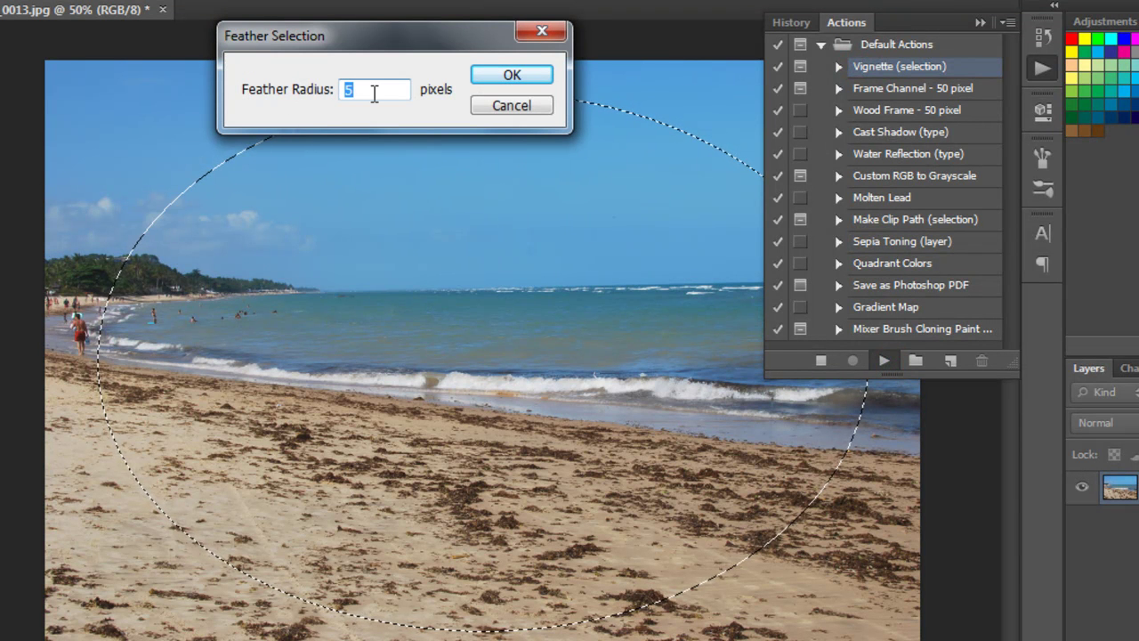
type("10")
left_click(510, 75)
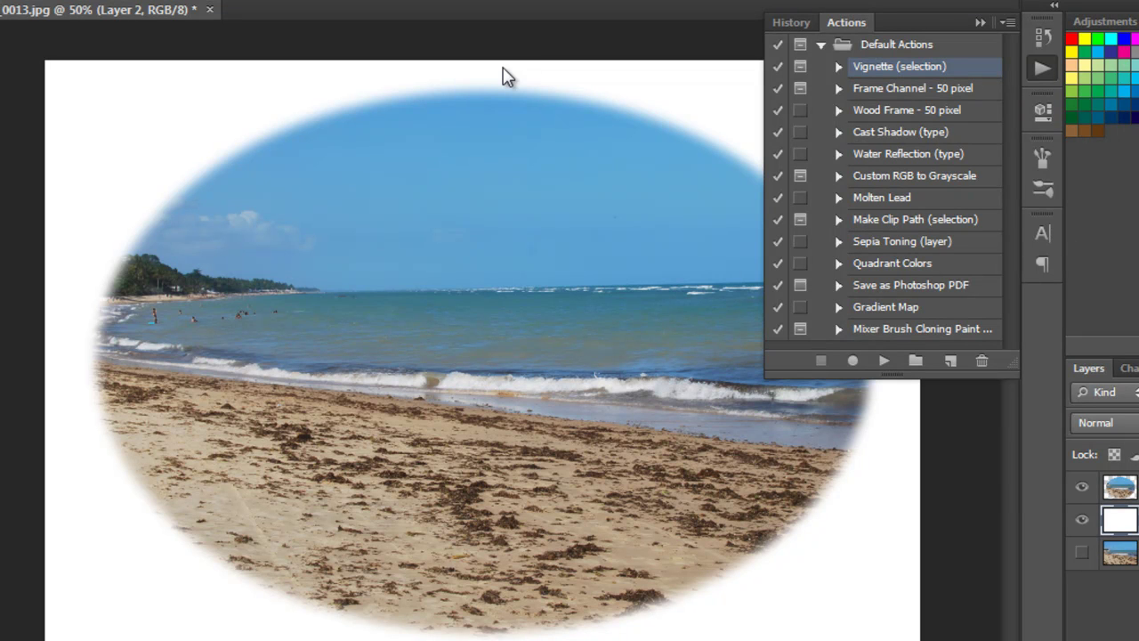
- Discard the vignette by restoring the DSC_0013.jpg snapshot, and return to the list of actions
left_click(774, 27)
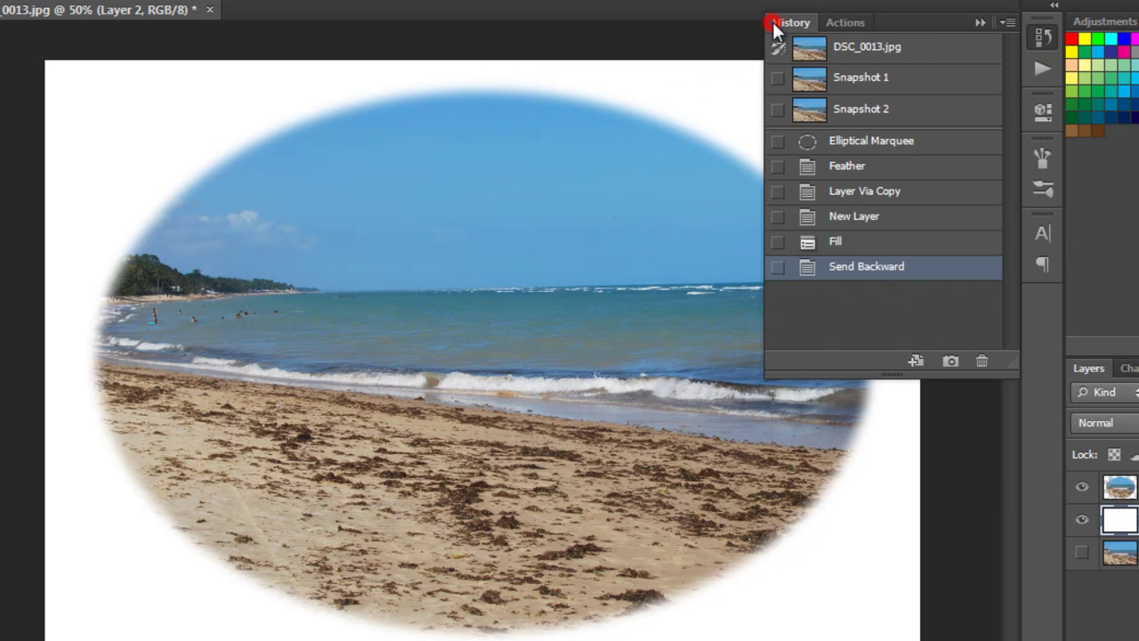
left_click(853, 52)
left_click(837, 21)
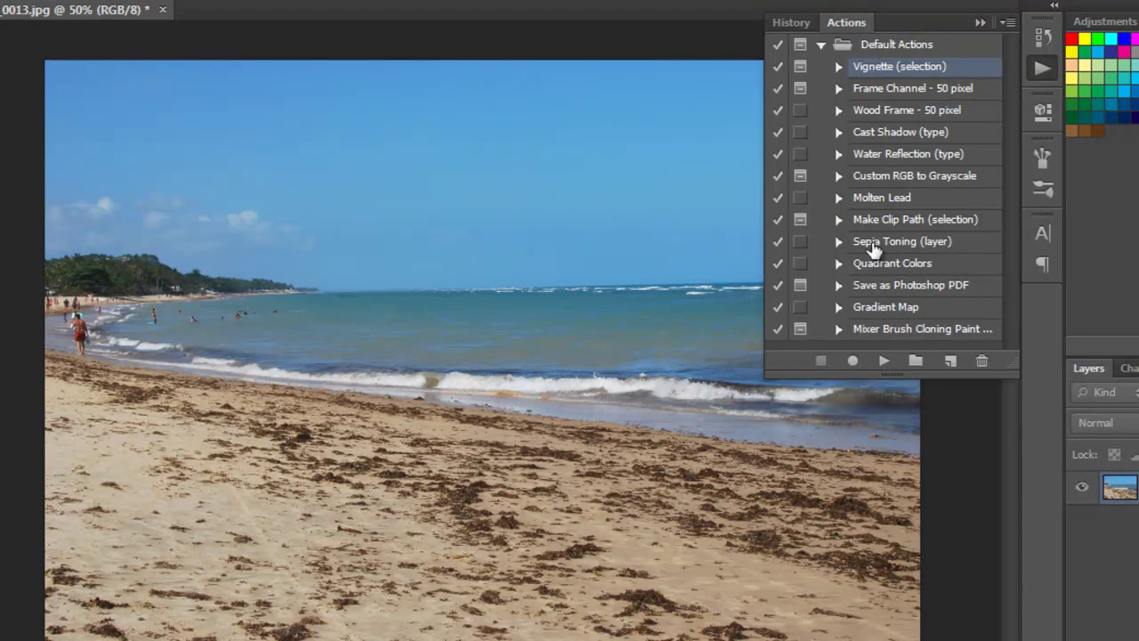
- Run the Quadrant Colors action on the photo, and restore the original image from its DSC_0013.jpg snapshot
left_click(894, 264)
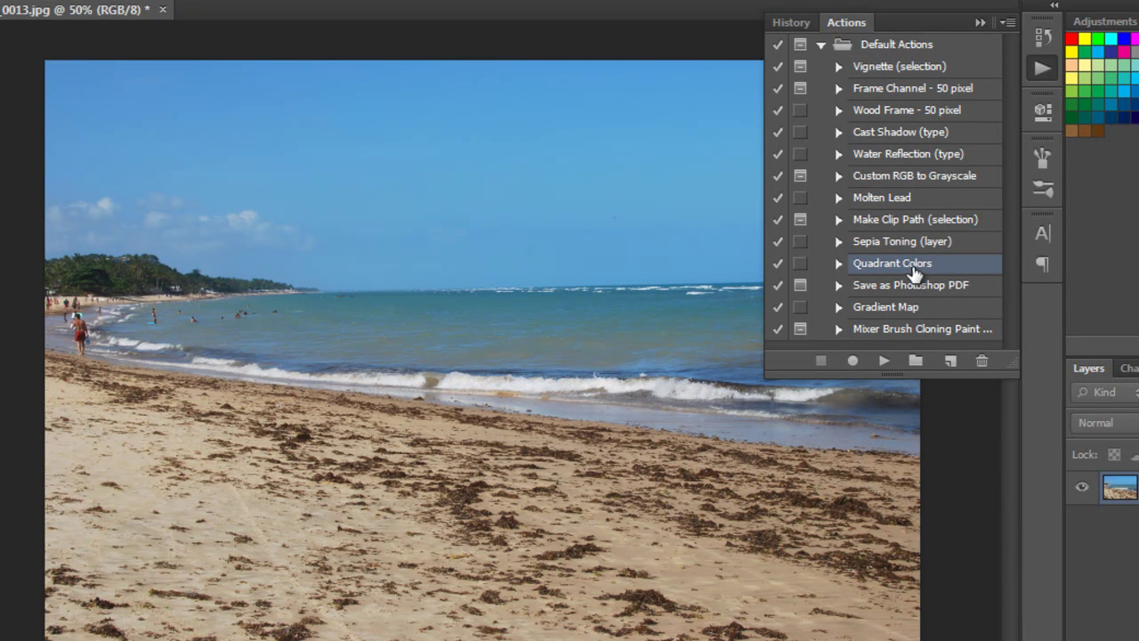
left_click(885, 359)
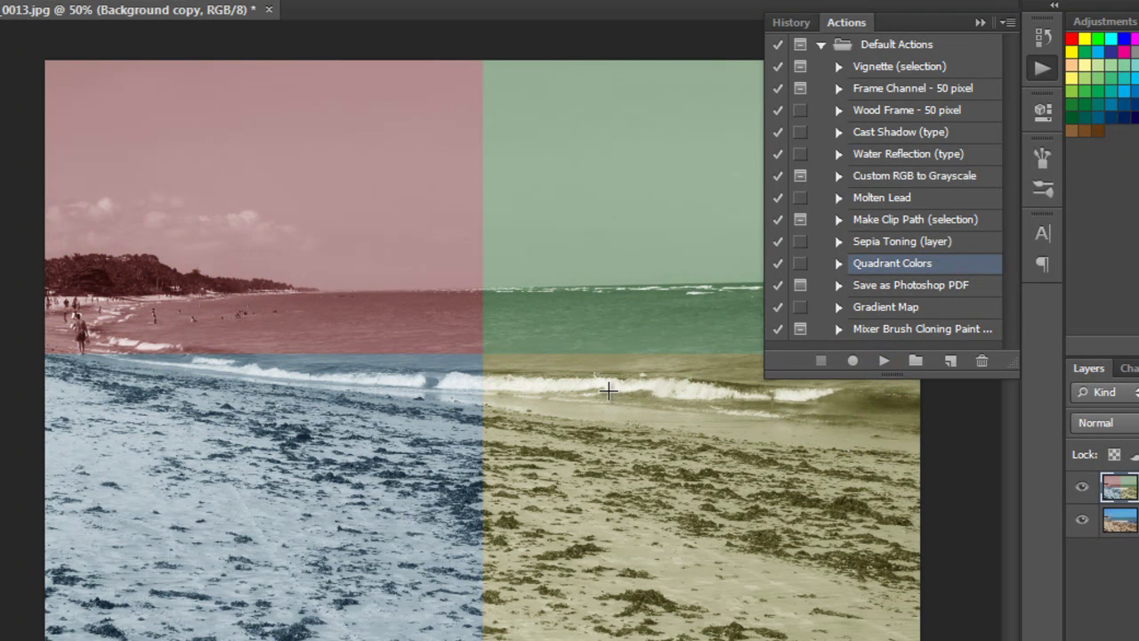
left_click(798, 22)
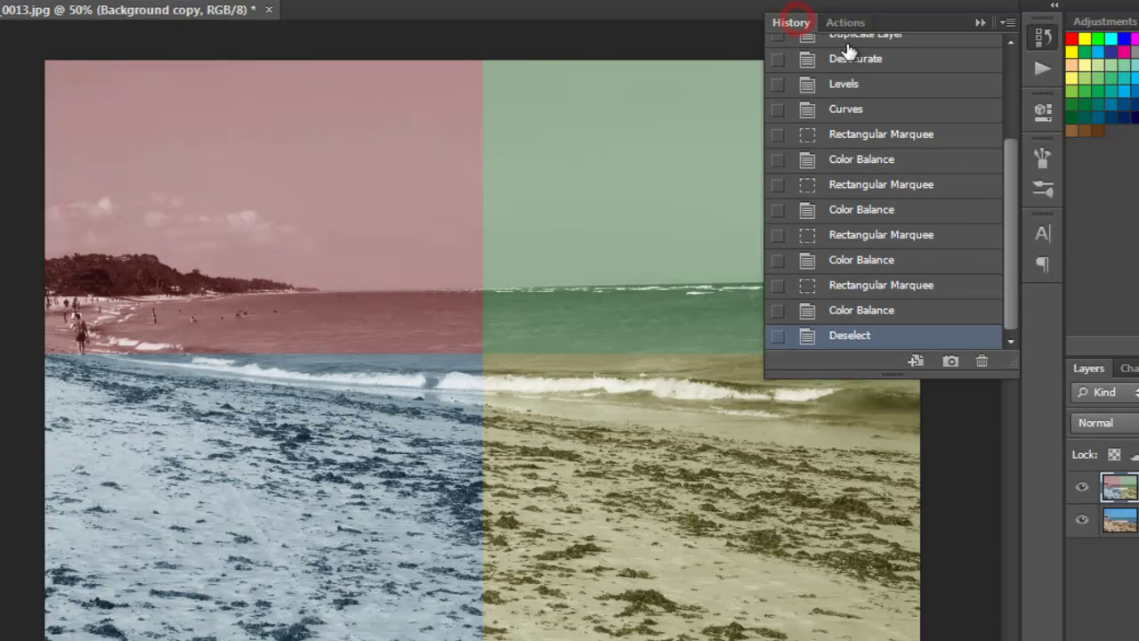
left_click_drag(1006, 158, 1015, 49)
left_click(898, 58)
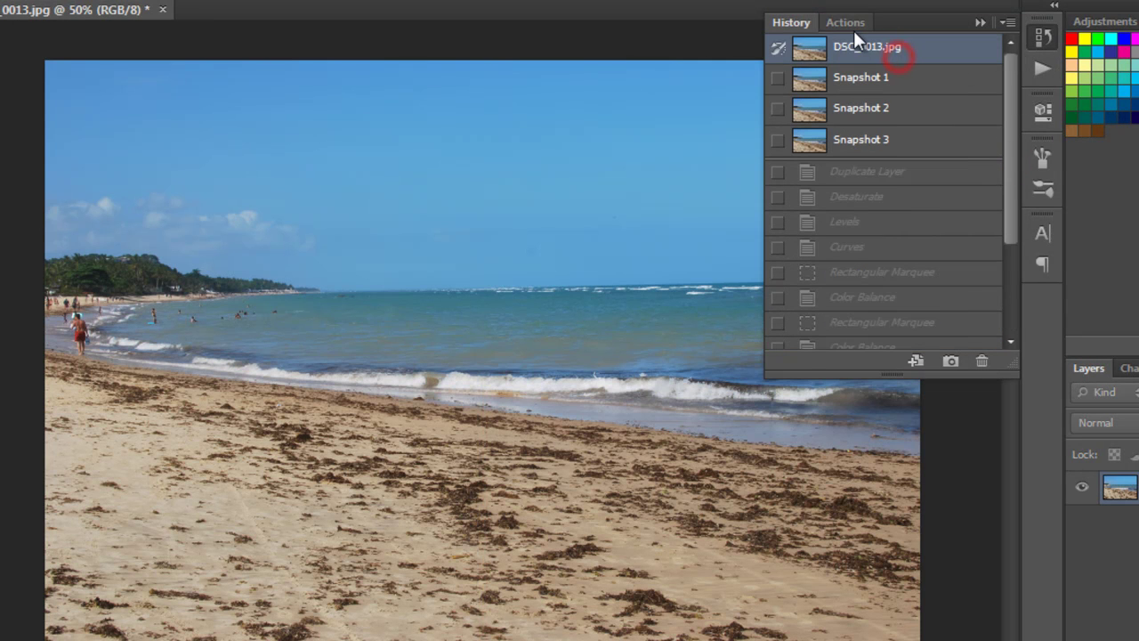
left_click(850, 25)
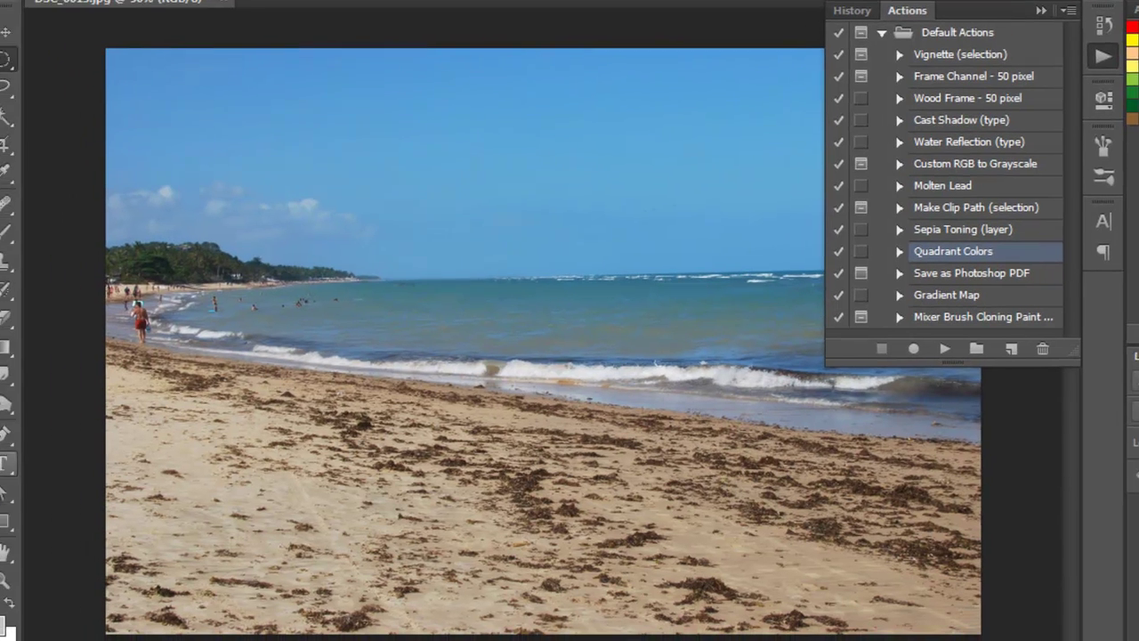
- Add the text "PRAIA" in black and position it in the sky at the photo's upper left
left_click(23, 458)
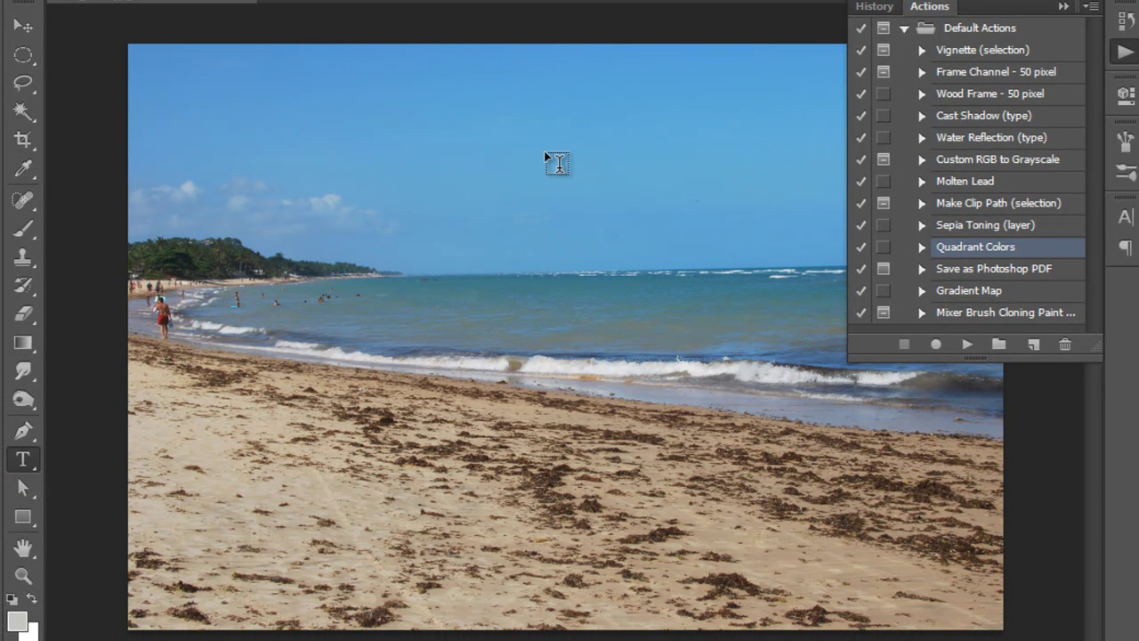
left_click(32, 594)
left_click(236, 102)
type("PRAIA")
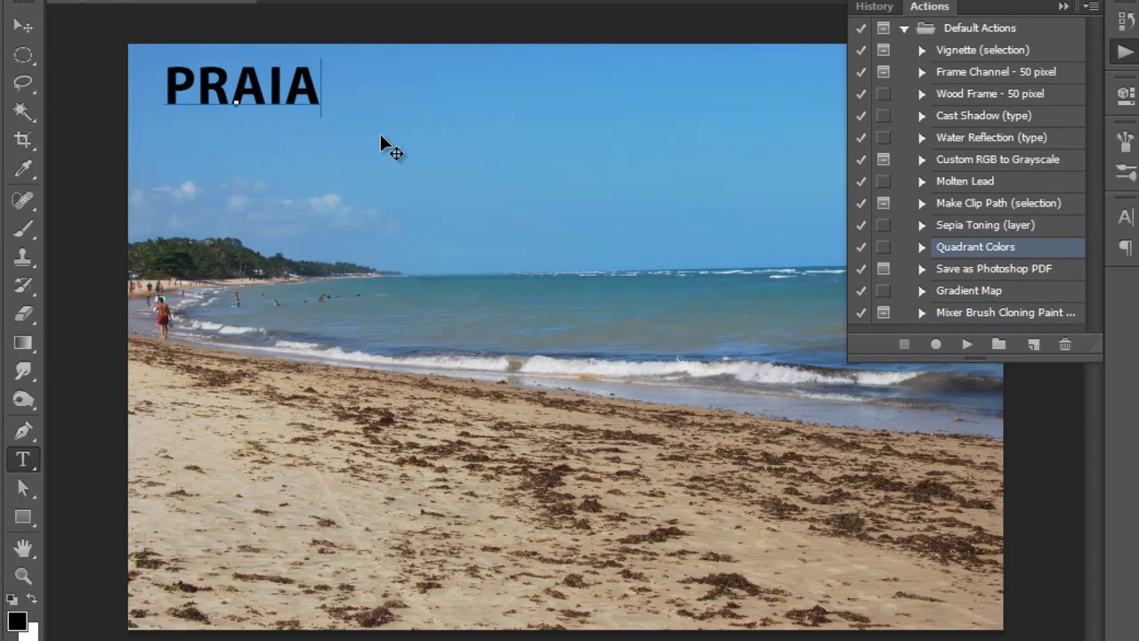
left_click(22, 26)
left_click_drag(253, 96, 236, 120)
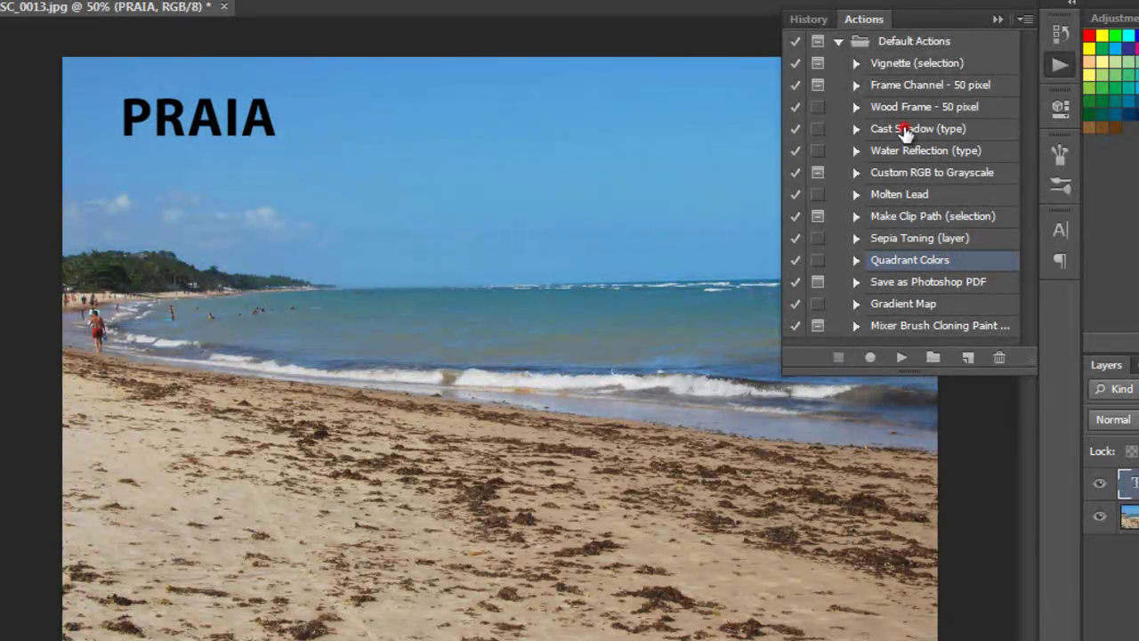
- Run the Cast Shadow (type) action on the PRAIA text, and delete the Shadow and PRAIA layers
left_click(908, 130)
left_click(901, 358)
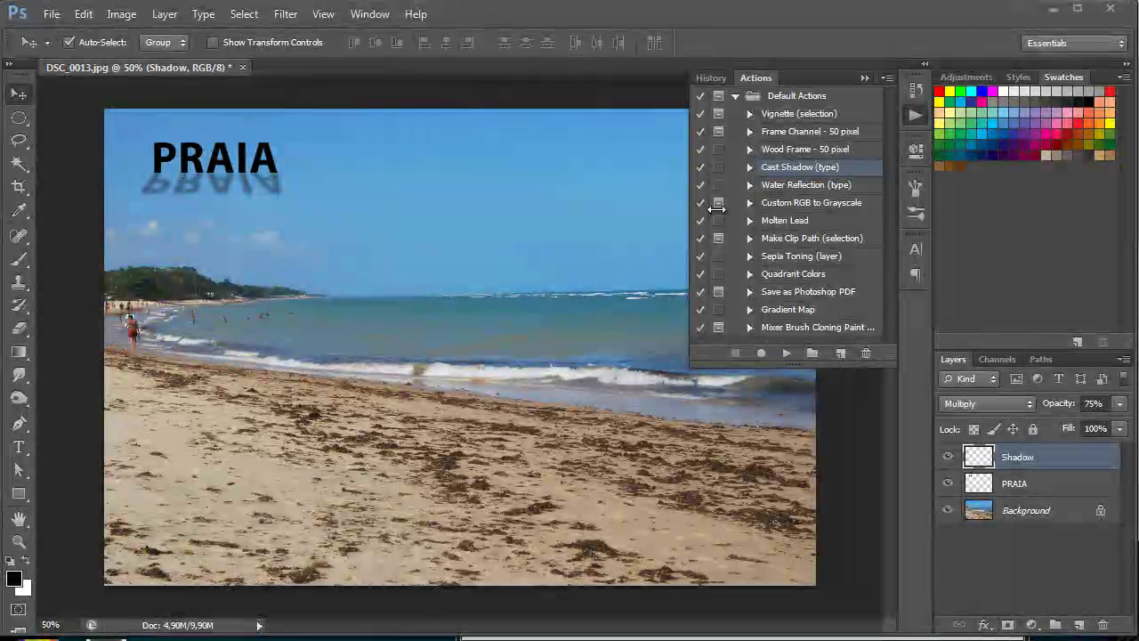
left_click(1017, 483, "ctrl")
left_click_drag(1027, 470, 1102, 624)
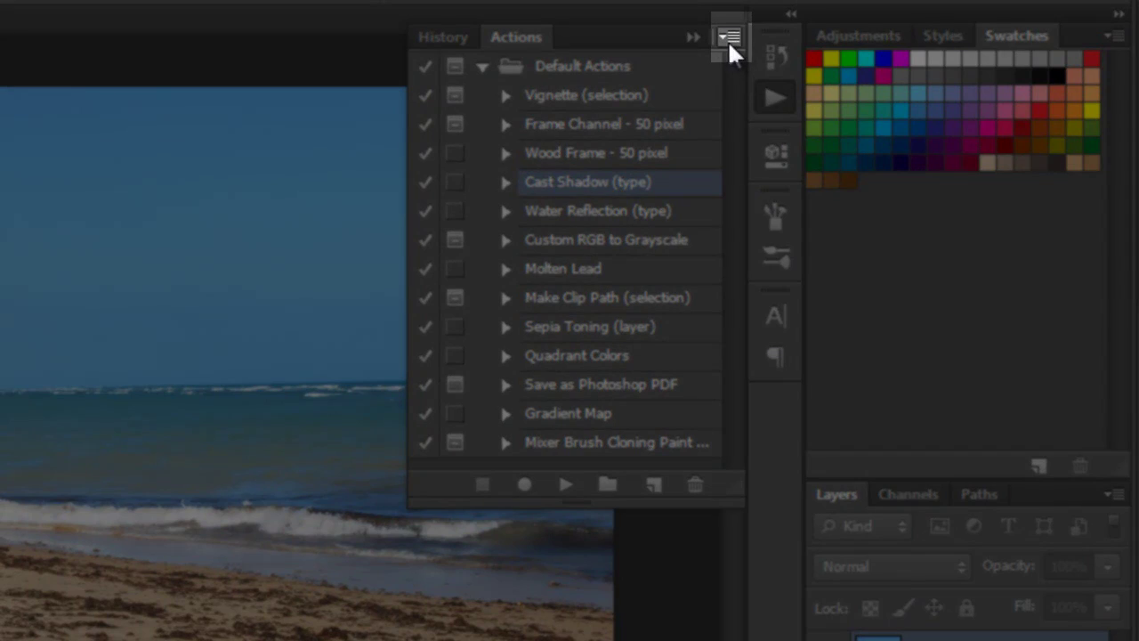
- Load the Frames action set and collapse both the Frames and Default Actions sets
left_click(728, 40)
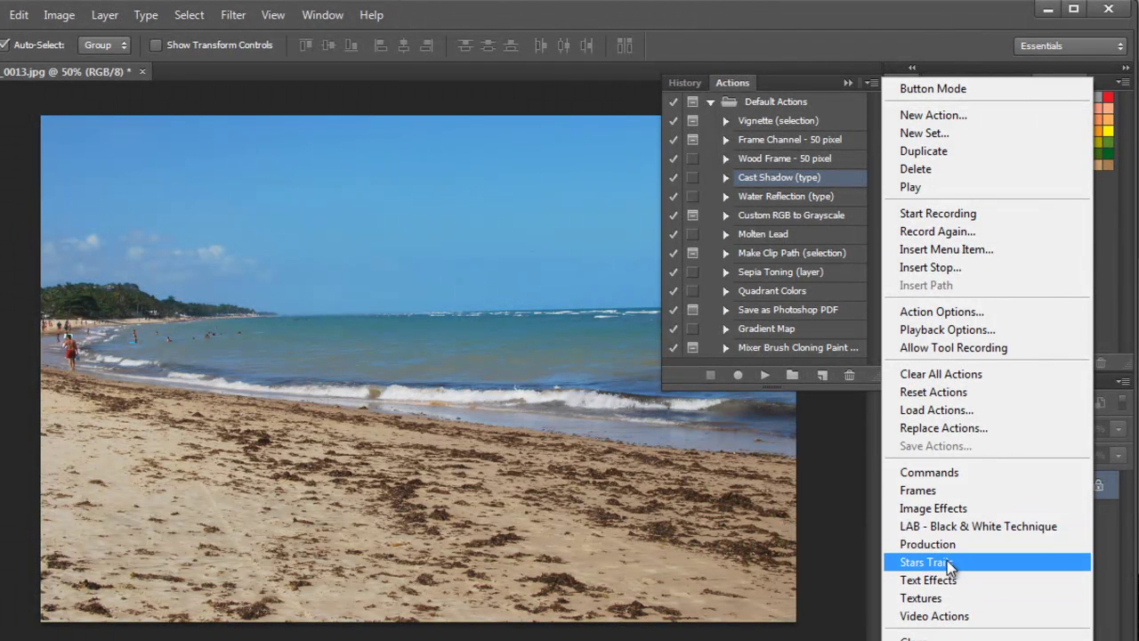
left_click(928, 492)
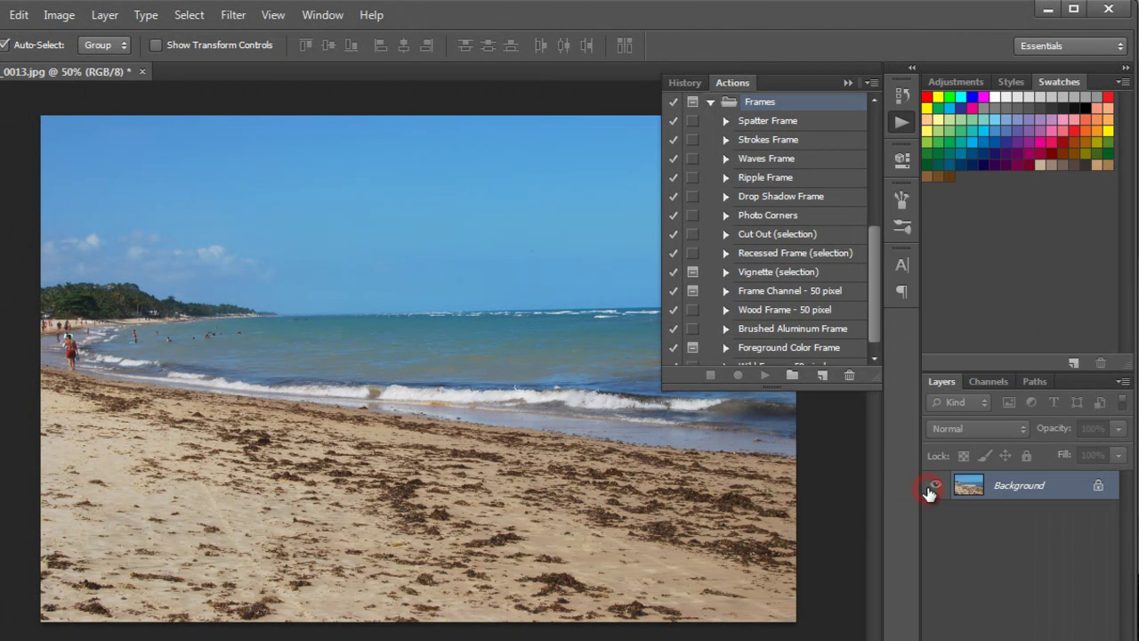
left_click(709, 105)
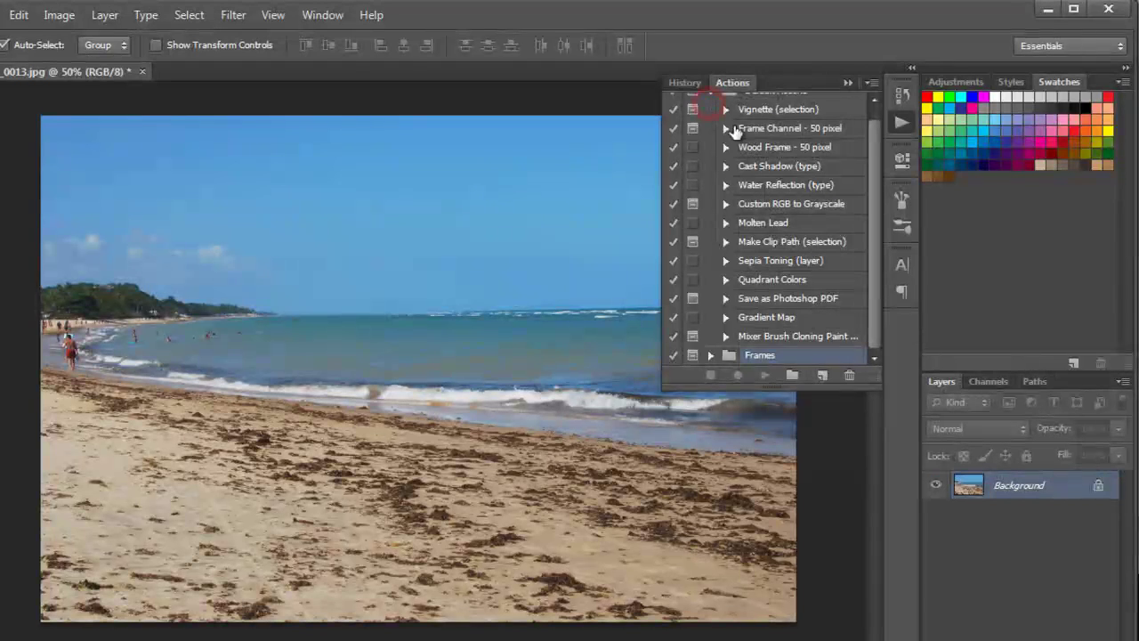
left_click_drag(875, 140, 875, 124)
left_click(710, 102)
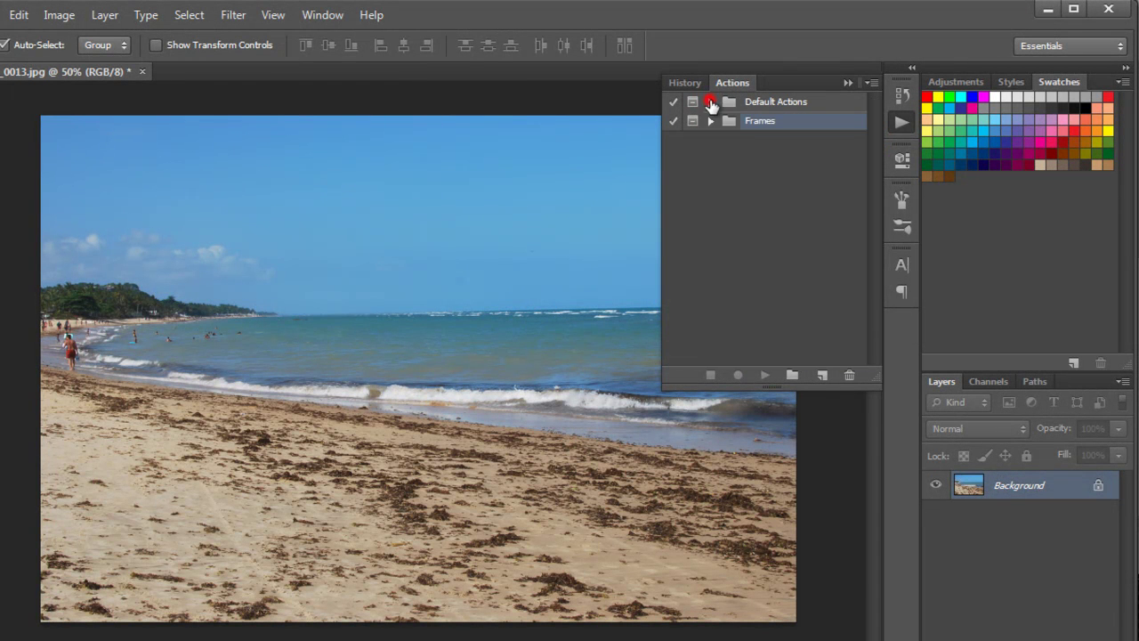
- Look into the Default Actions and Frames sets, leaving only Frames expanded
left_click(710, 102)
left_click(710, 101)
left_click(711, 122)
left_click(711, 122)
left_click(710, 102)
left_click(710, 102)
left_click(709, 122)
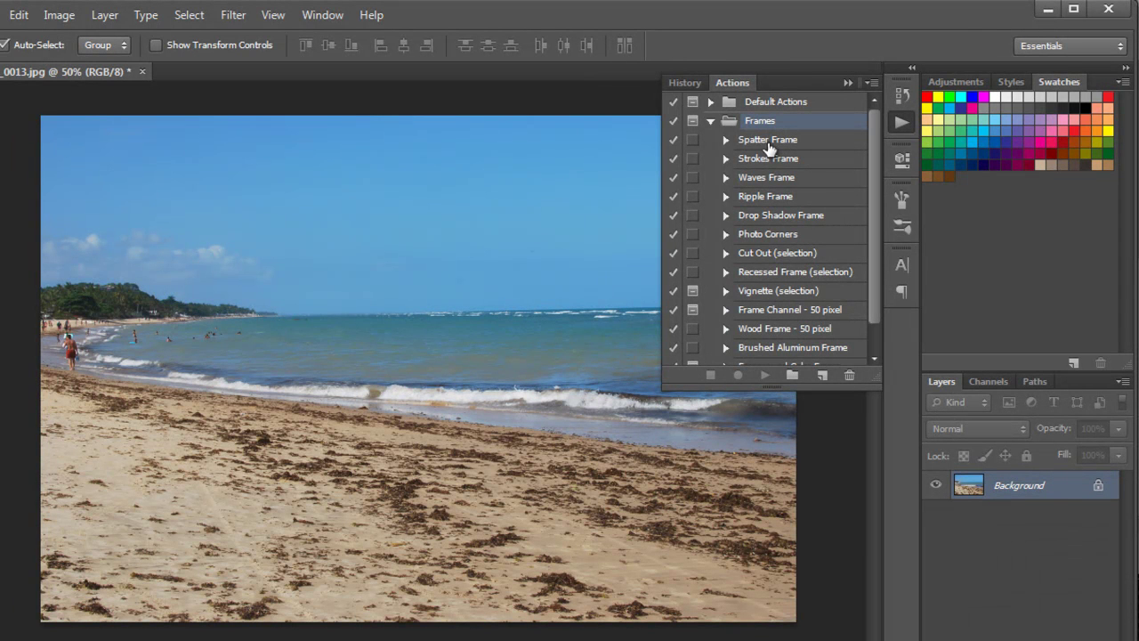
- Run the Spatter Frame action on the photo, and revert to the original image through the history
left_click(771, 143)
left_click(763, 375)
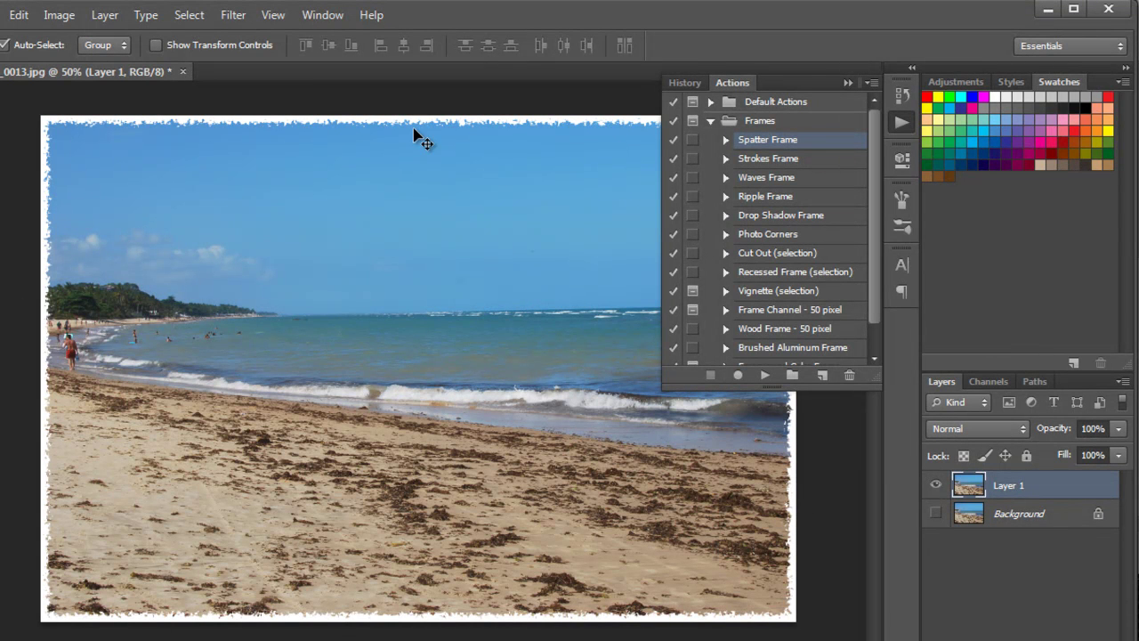
left_click(691, 87)
scroll(876, 241, "up", 10)
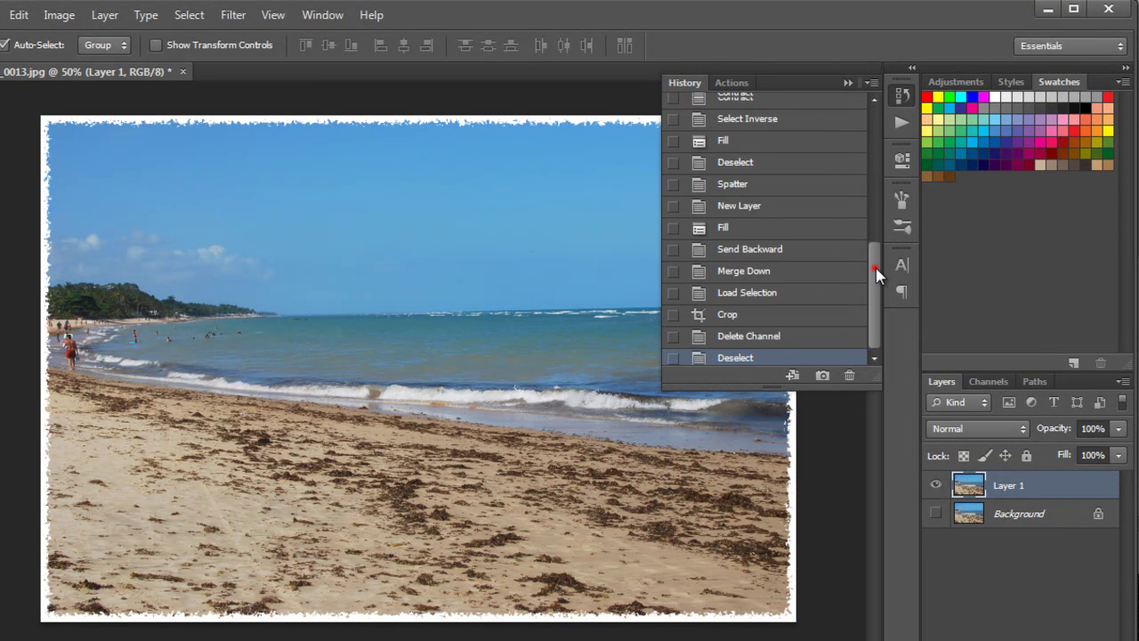
left_click(735, 102)
left_click(733, 83)
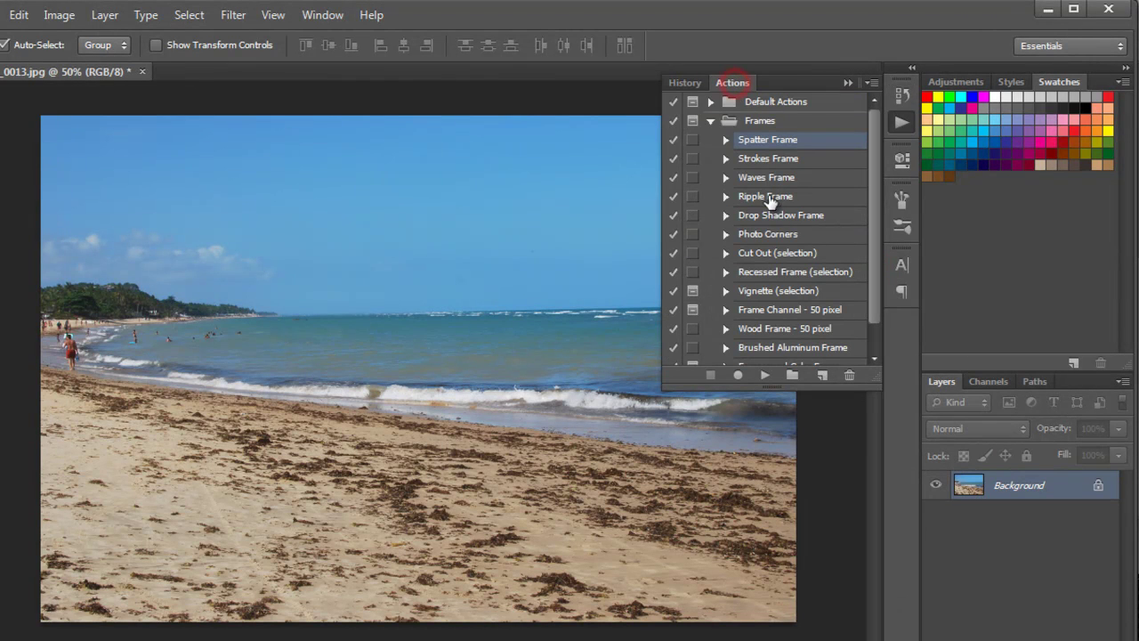
- Run the Waves Frame action on the photo, and revert to the original image through the history
left_click(755, 178)
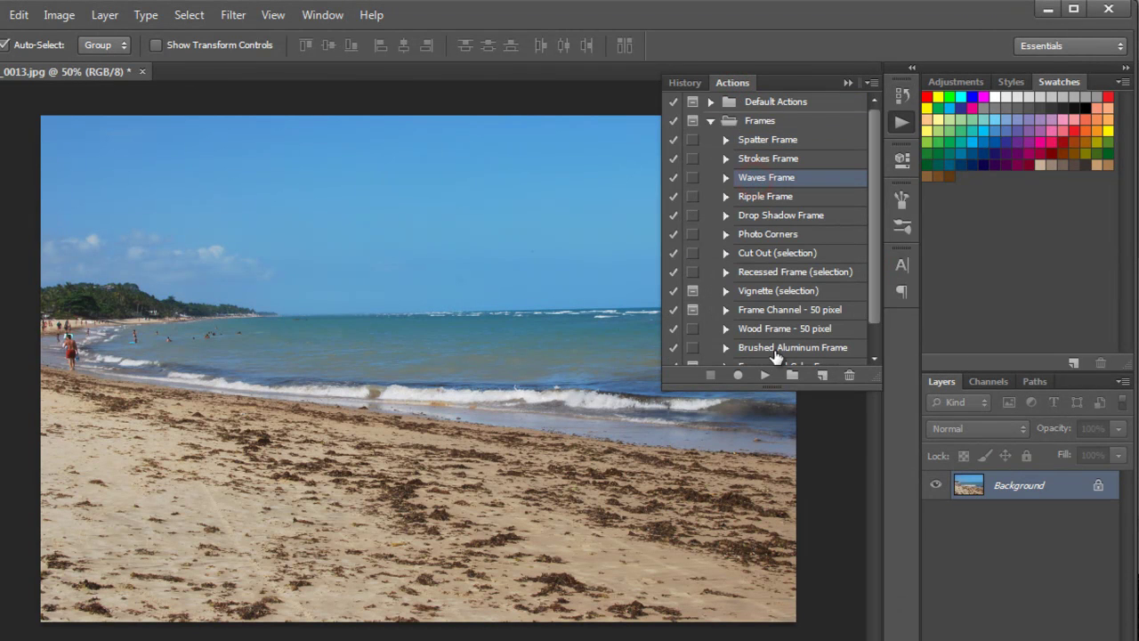
left_click(765, 375)
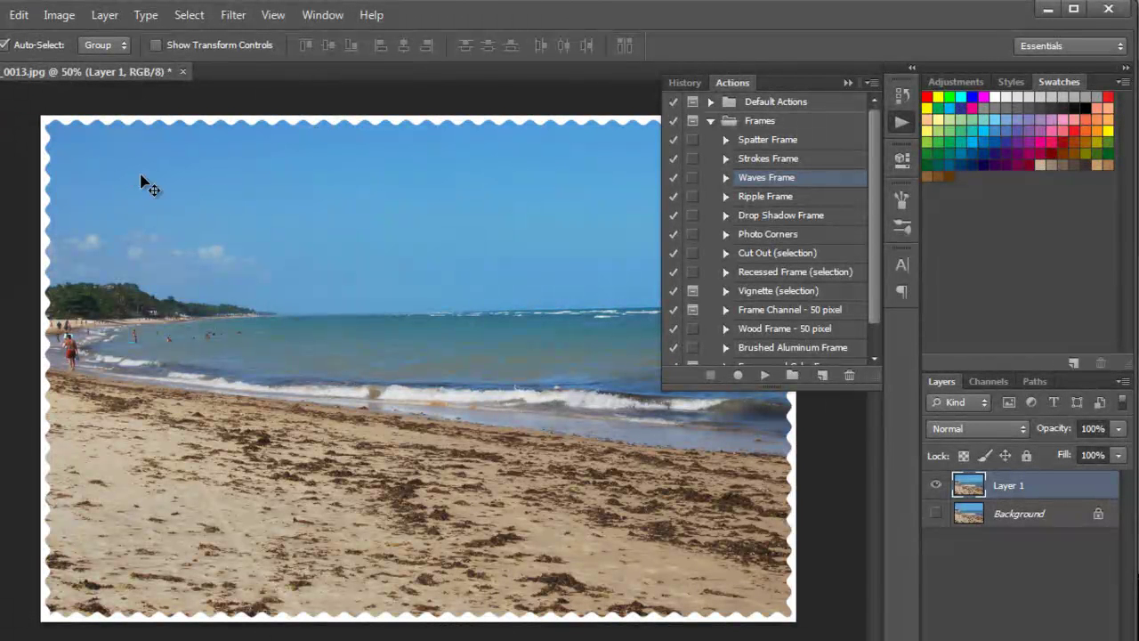
left_click(691, 87)
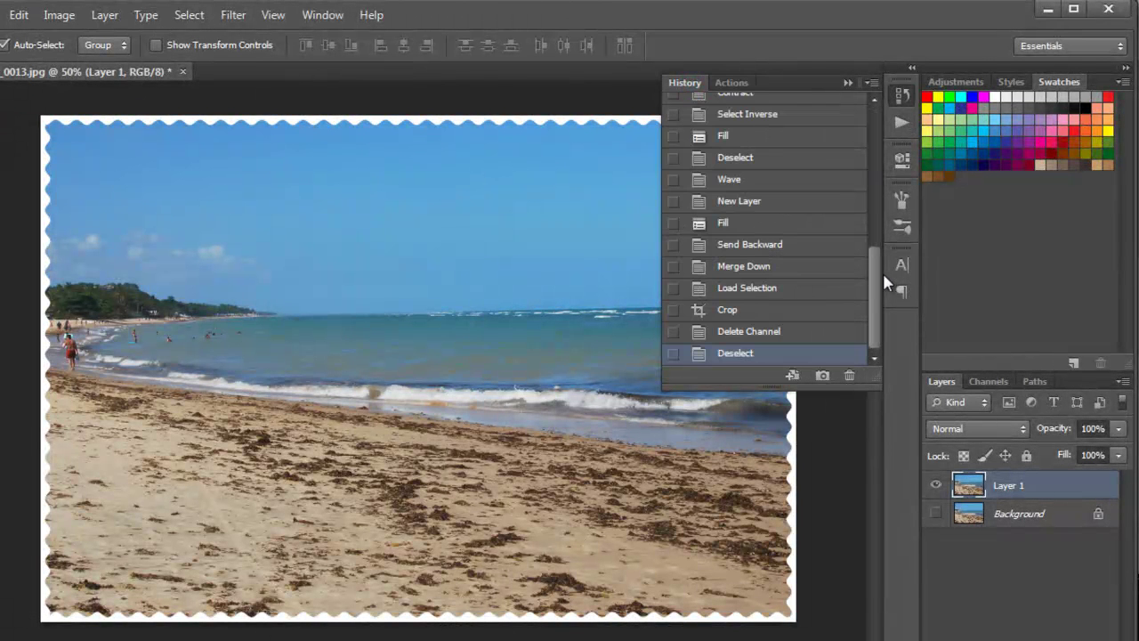
left_click_drag(874, 267, 872, 133)
left_click(753, 105)
left_click(733, 82)
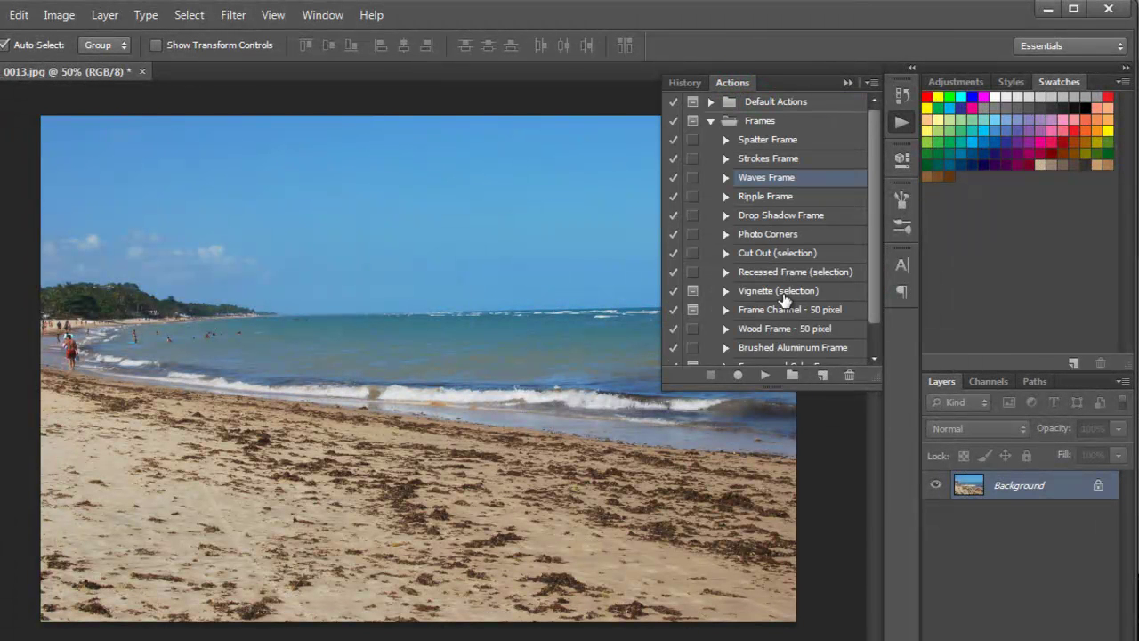
- Run the Photo Corners action, view the whole framed photo, and revert to the original DSC_0013.jpg state in the history
left_click(762, 238)
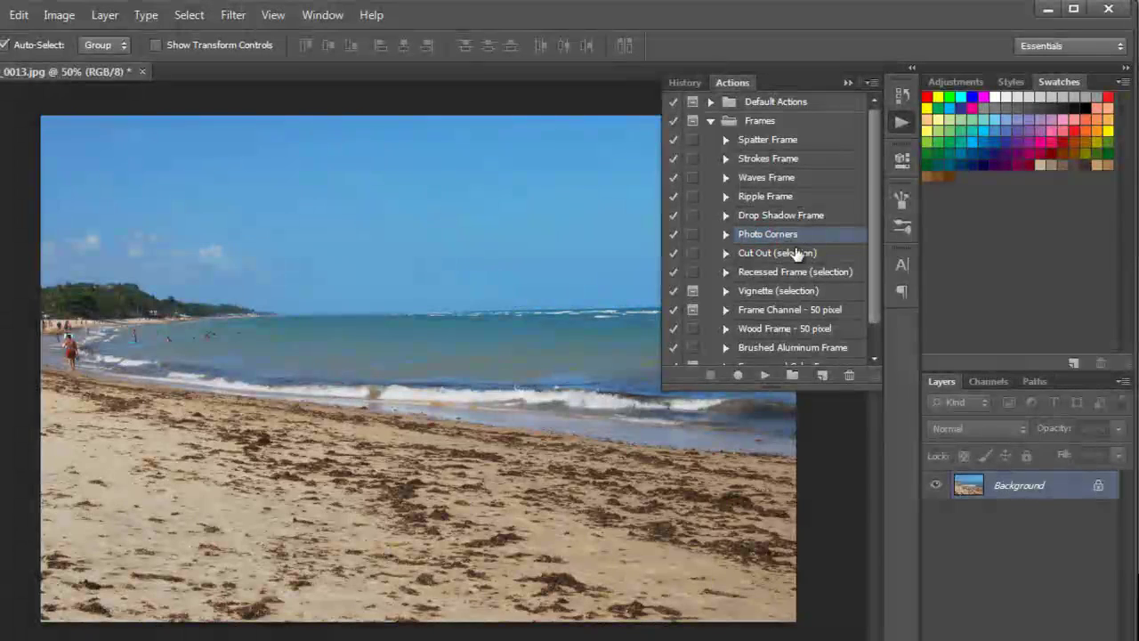
left_click(765, 374)
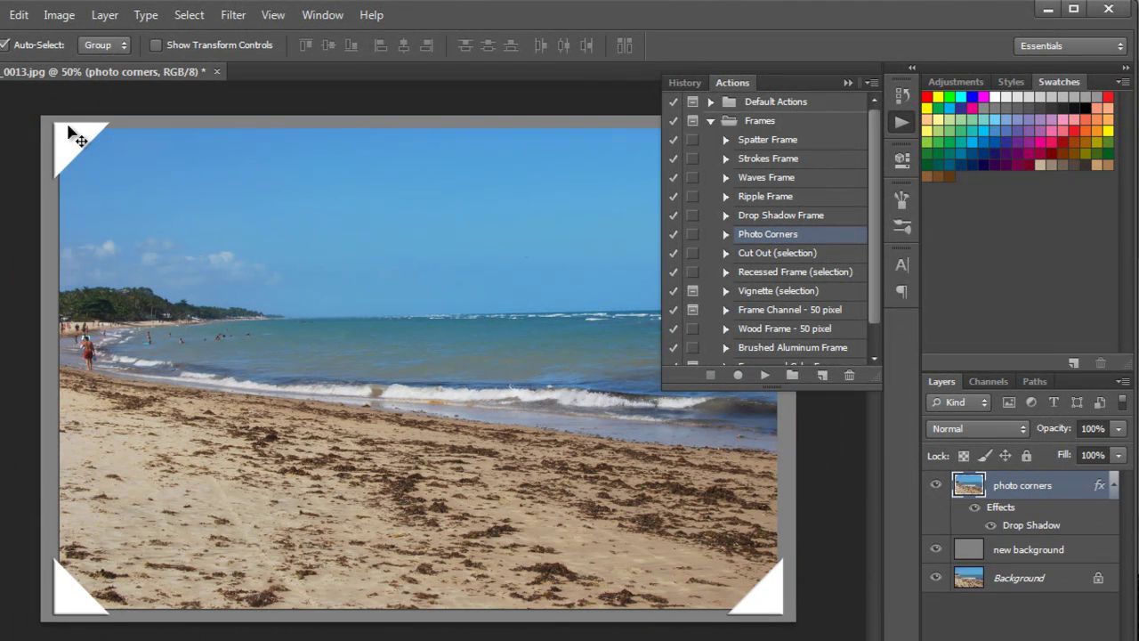
left_click(849, 83)
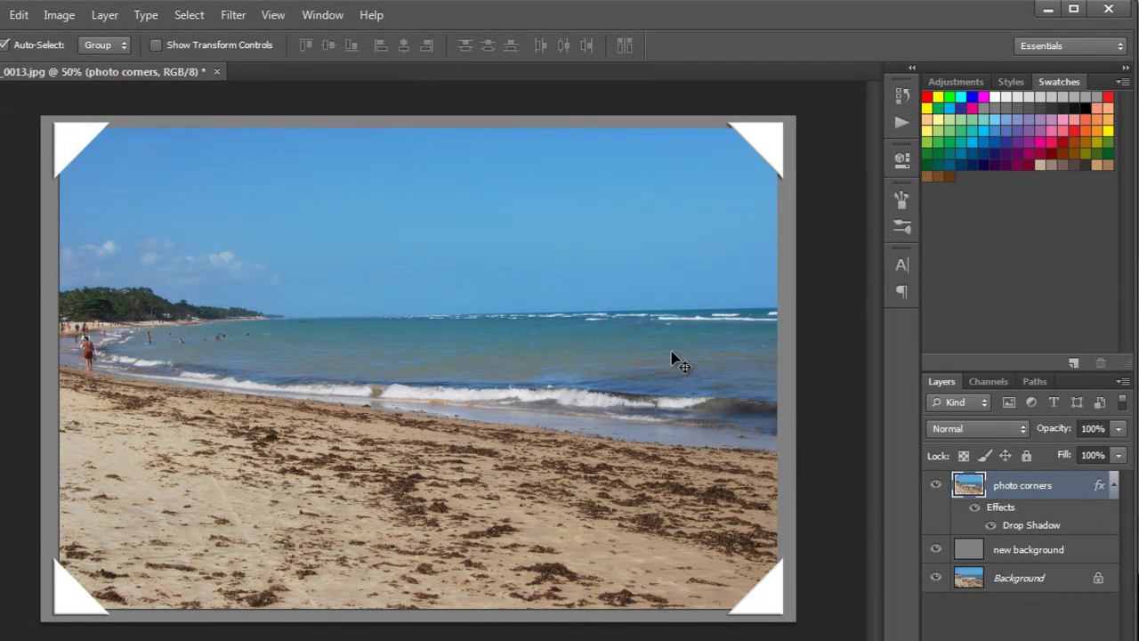
left_click(901, 96)
left_click(731, 82)
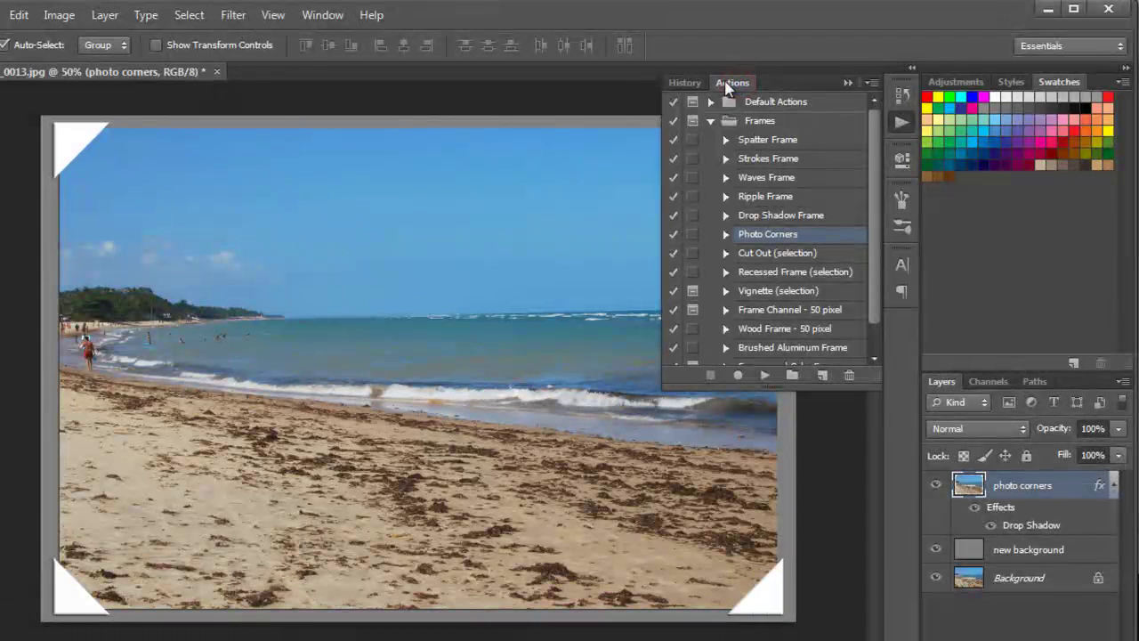
left_click(684, 83)
left_click_drag(877, 249, 854, 100)
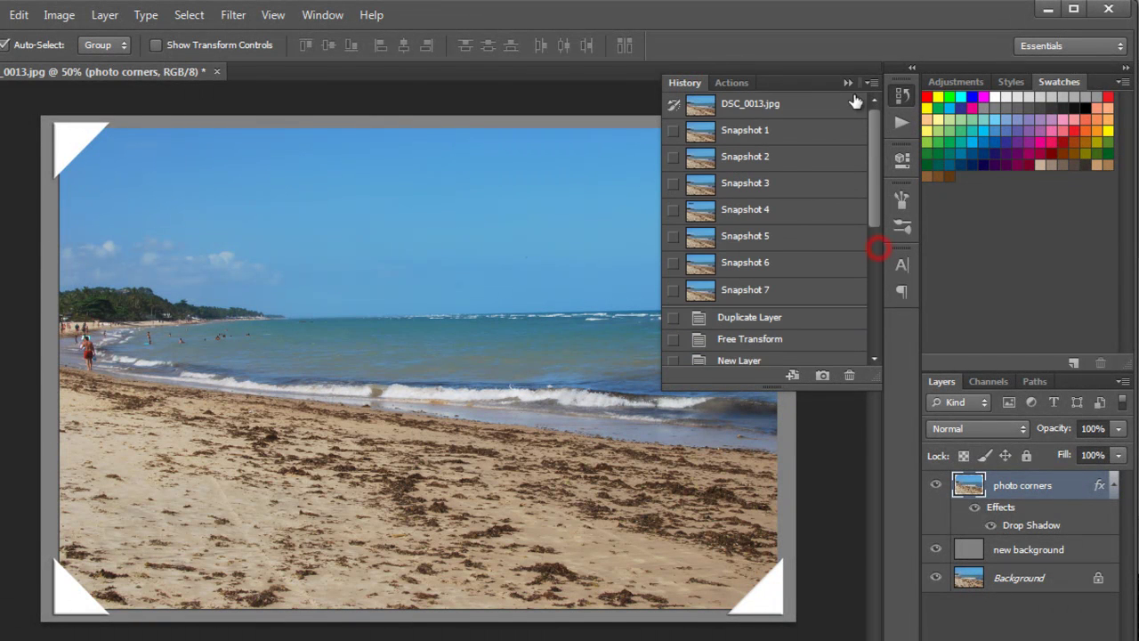
left_click(783, 103)
left_click(731, 83)
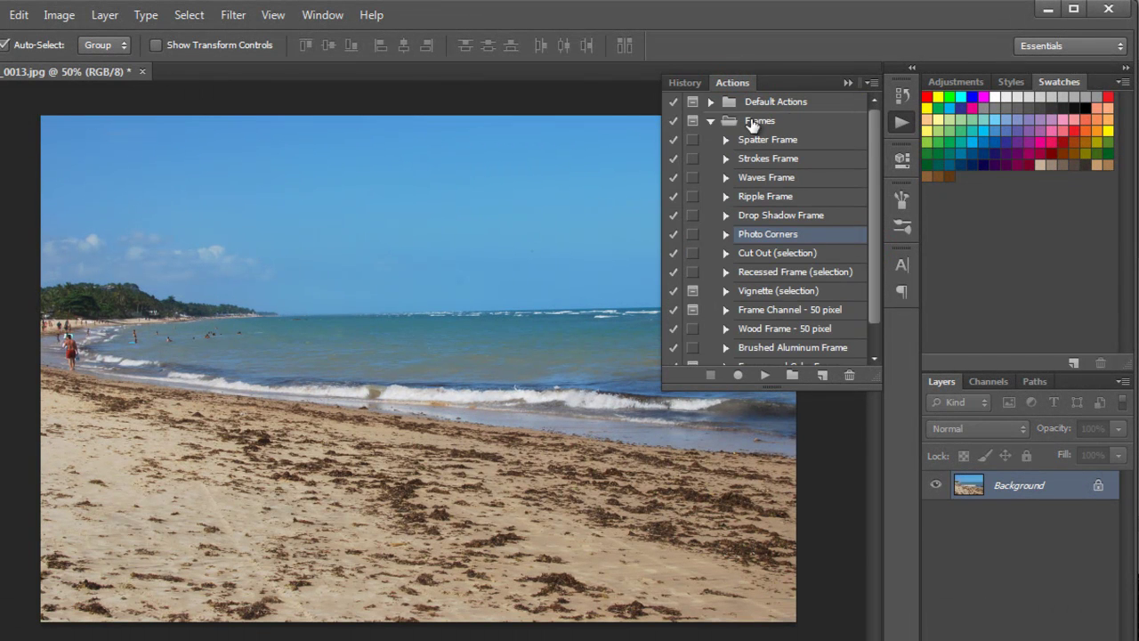
- Collapse the Frames action set and look briefly into the sets, leaving both Default Actions and Frames collapsed
left_click(710, 121)
left_click(710, 102)
left_click(710, 102)
left_click(711, 122)
left_click(711, 122)
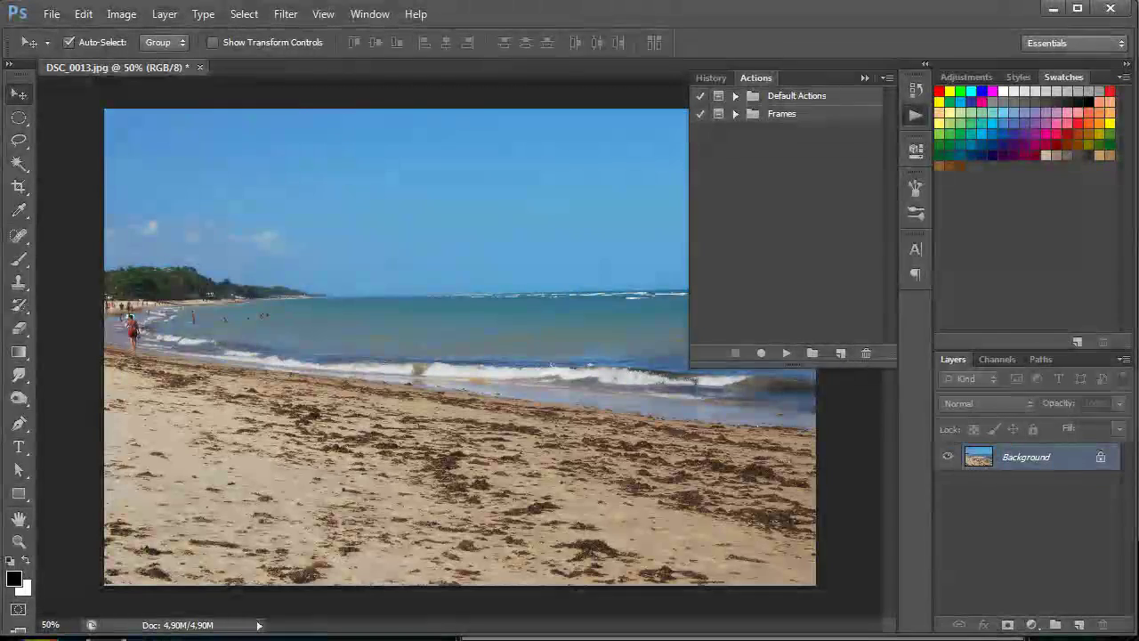
- Switch to the file explorer to look at the photos in the aula37 folder, and return to Photoshop
key("alt+Tab")
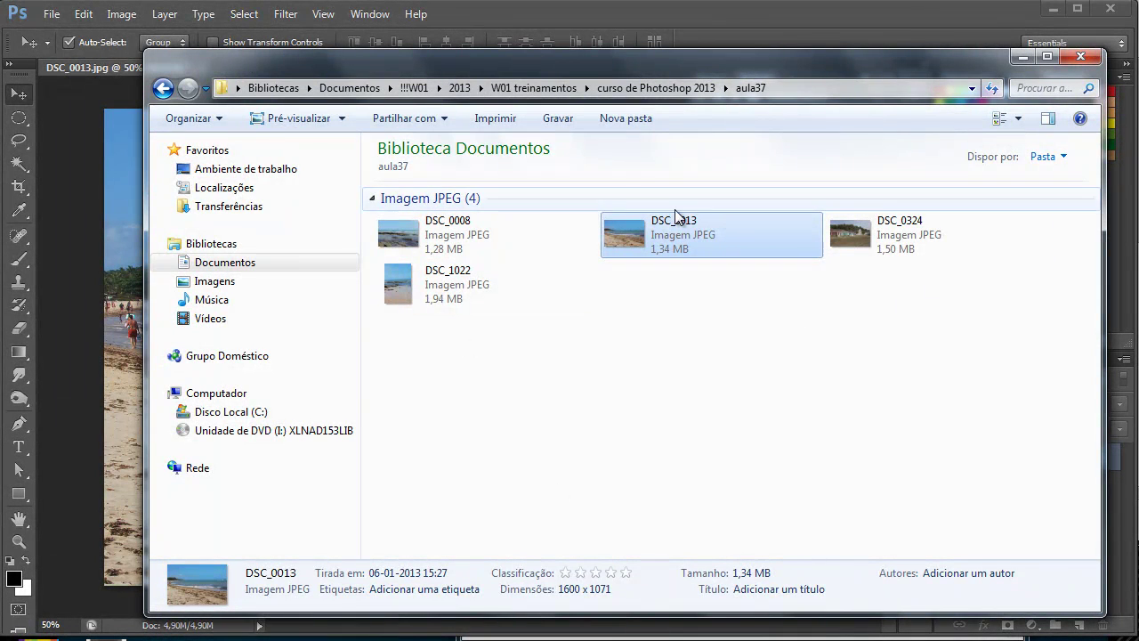
left_click(81, 116)
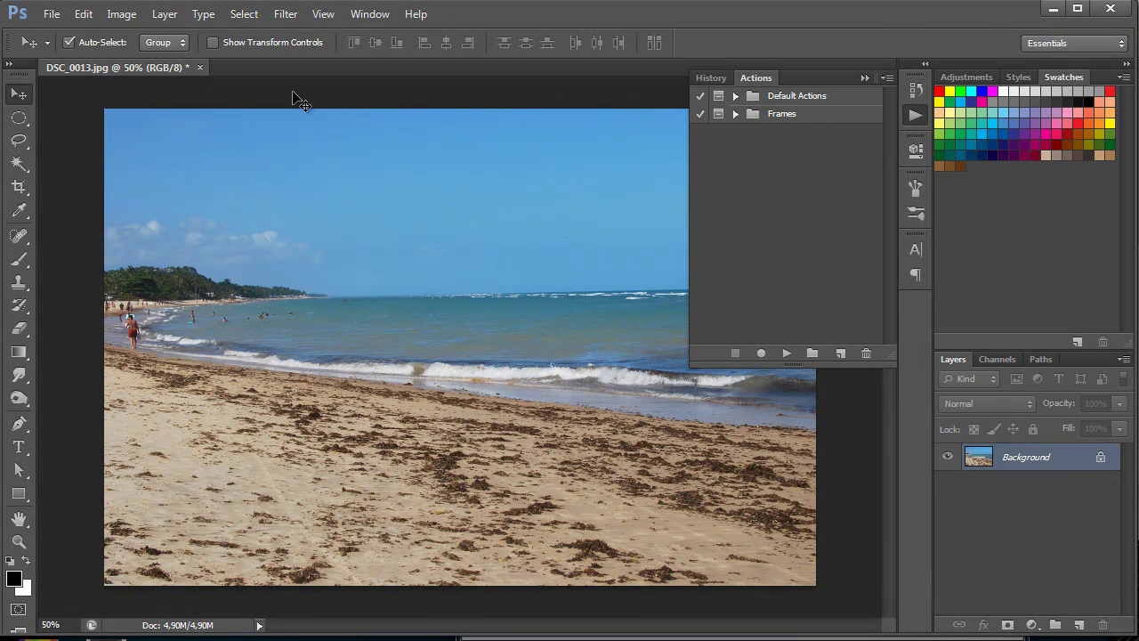
- Start a new action and name it tratamento
left_click(838, 355)
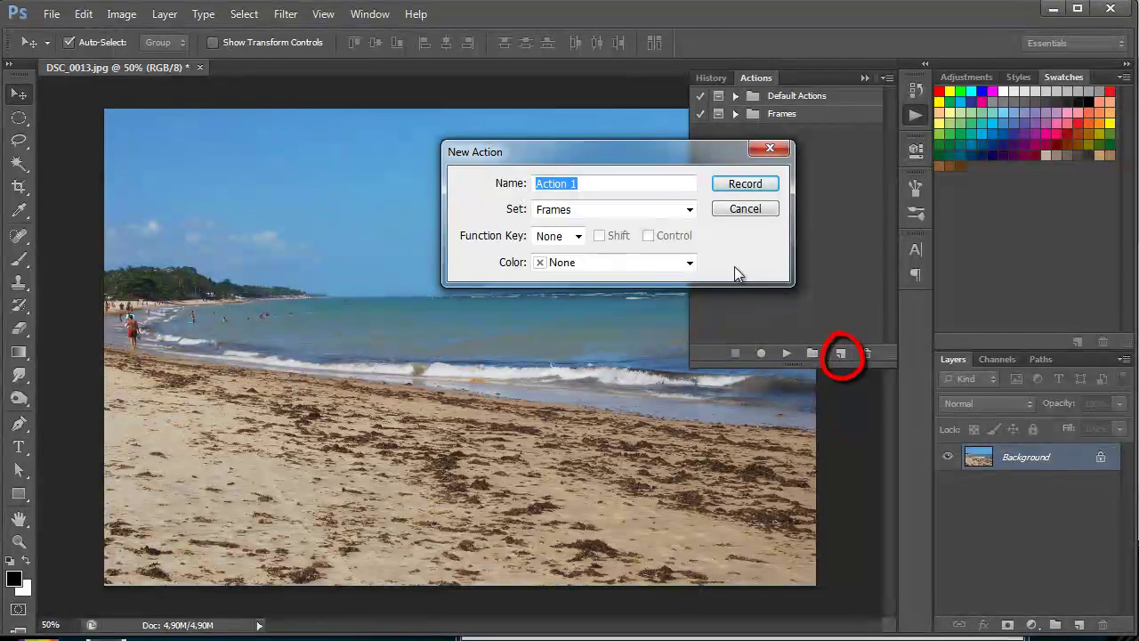
left_click_drag(680, 156, 548, 151)
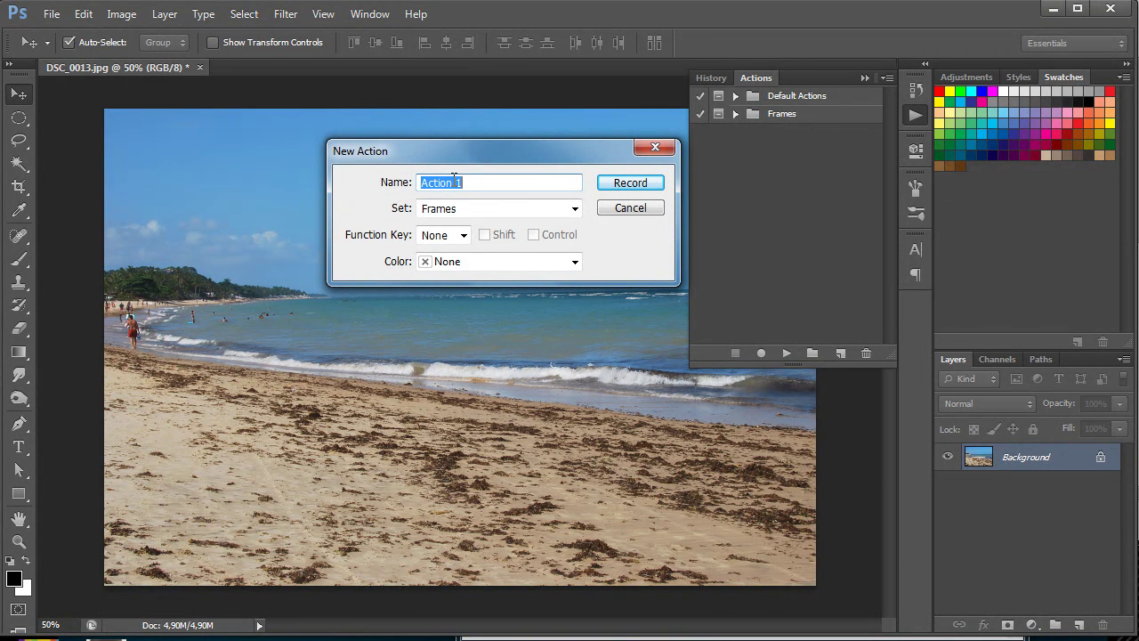
type("curso")
key("BackSpace")
key("BackSpace")
type("tratament")
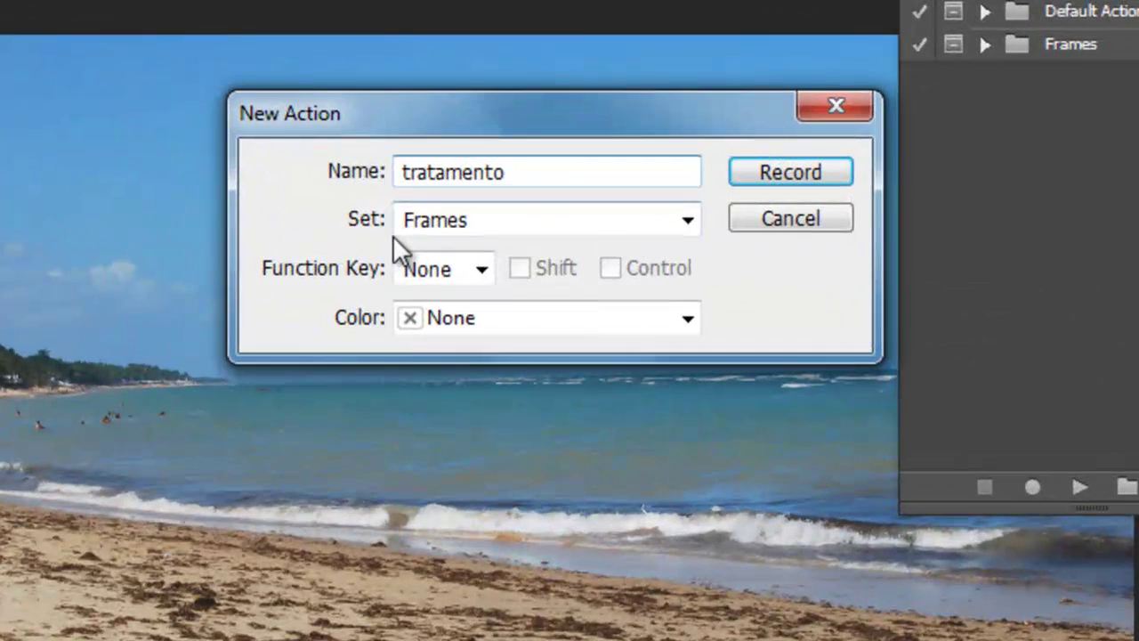
- Put the new action in the Default Actions set with function key F12 and no color, and start recording it
left_click(437, 210)
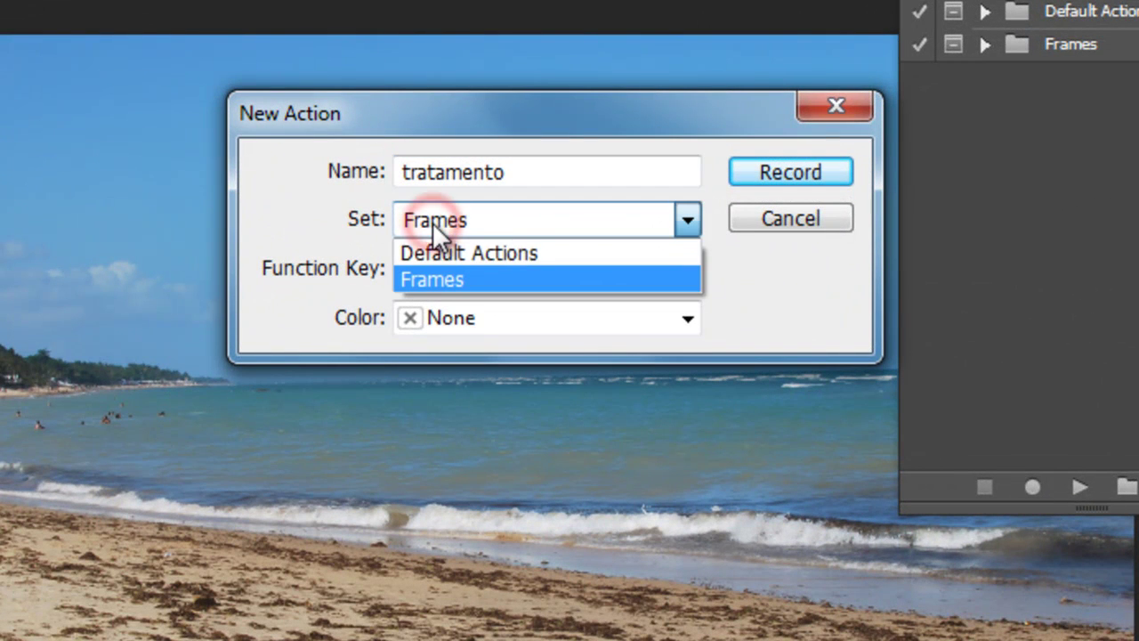
left_click(458, 252)
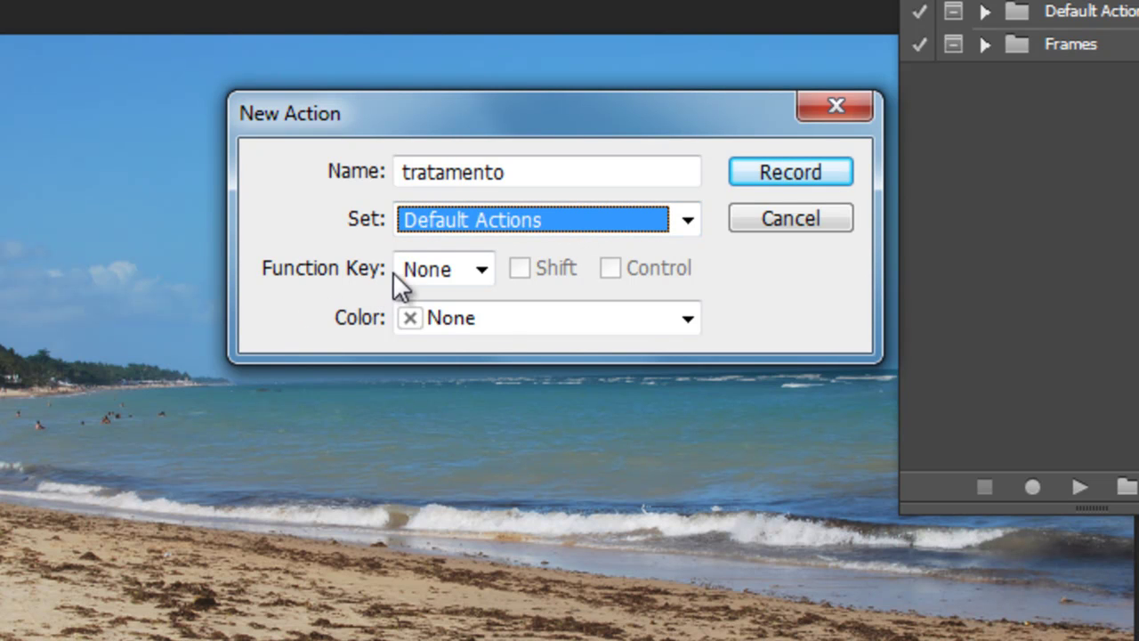
left_click(480, 273)
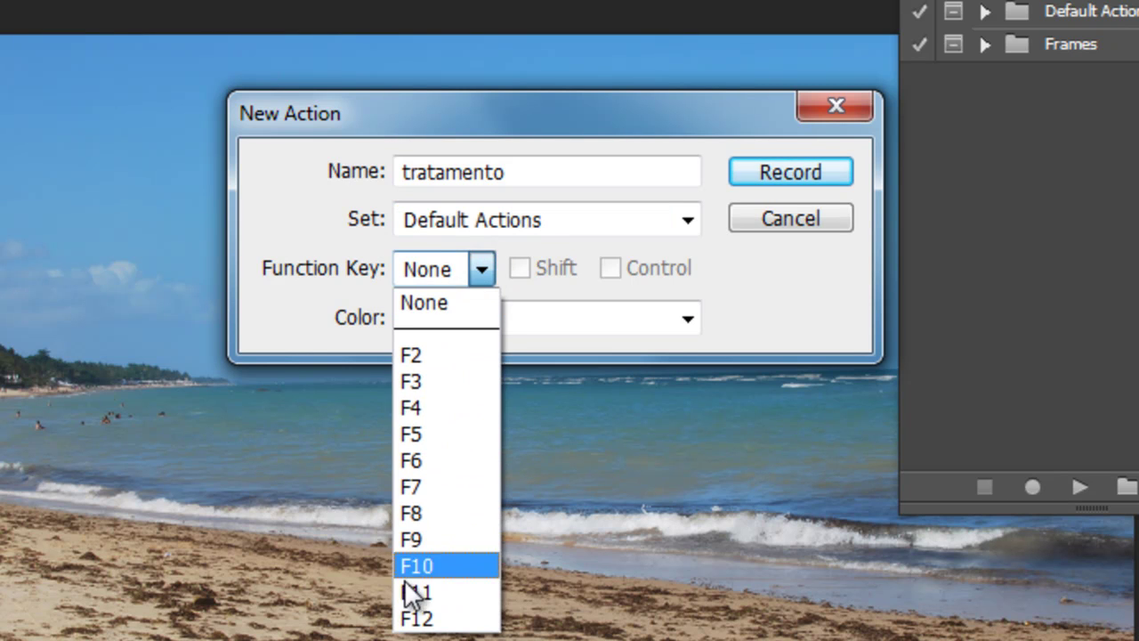
left_click(411, 618)
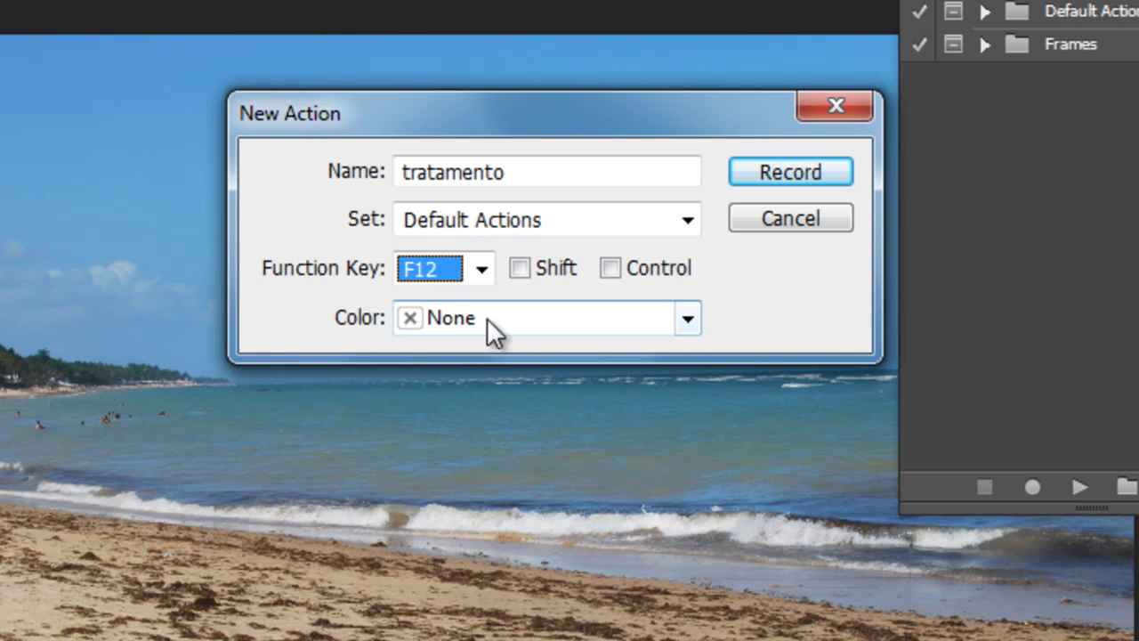
left_click(685, 319)
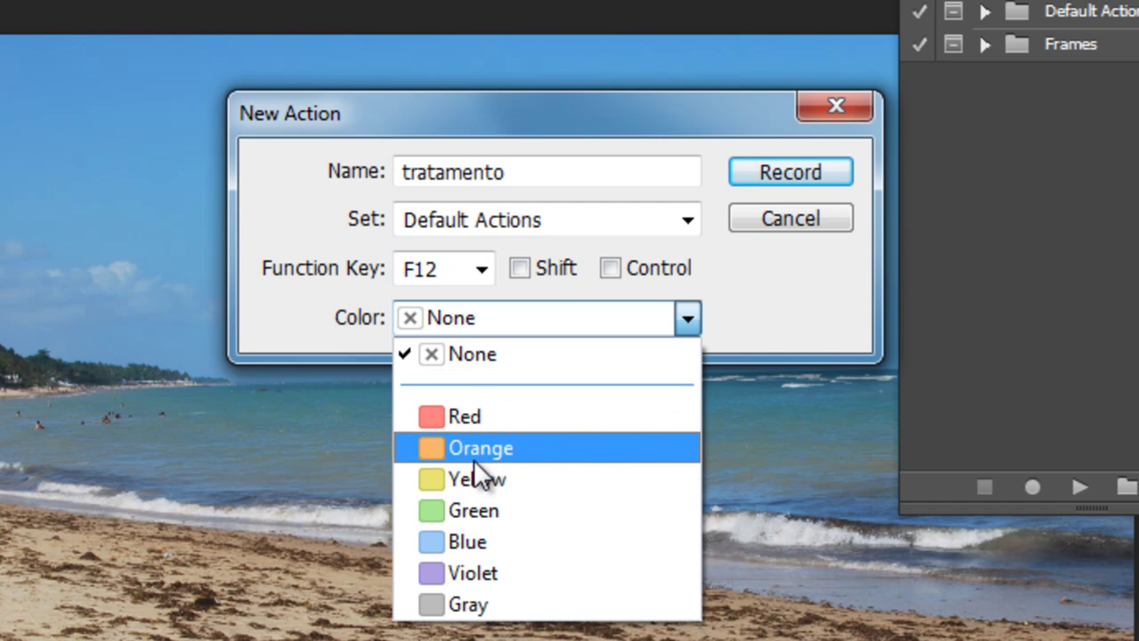
left_click(763, 287)
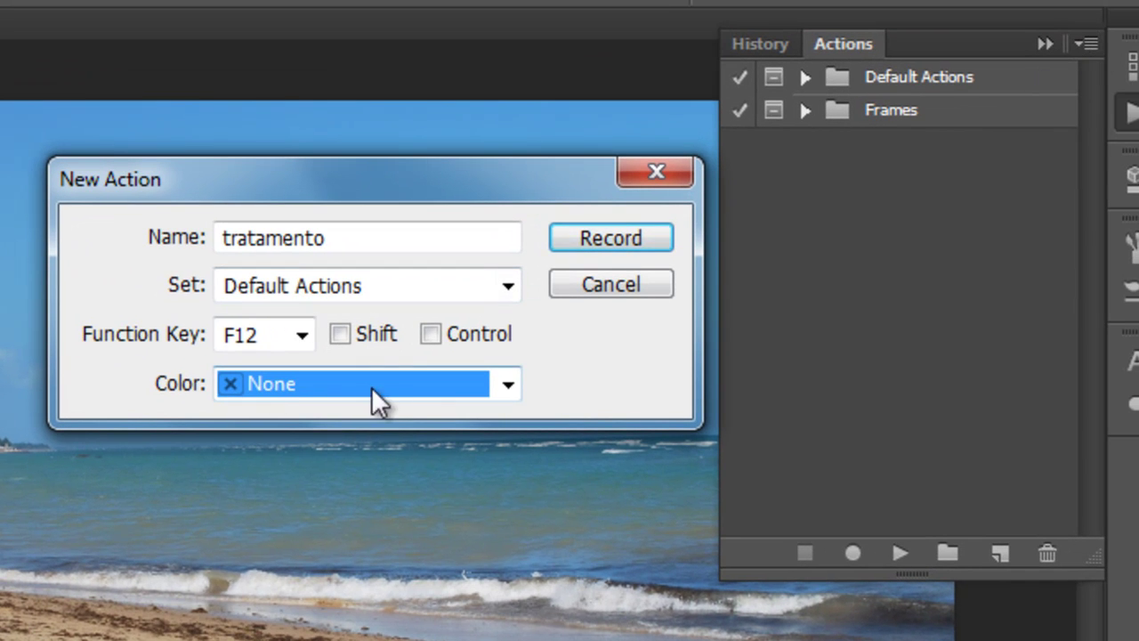
left_click_drag(480, 169, 422, 142)
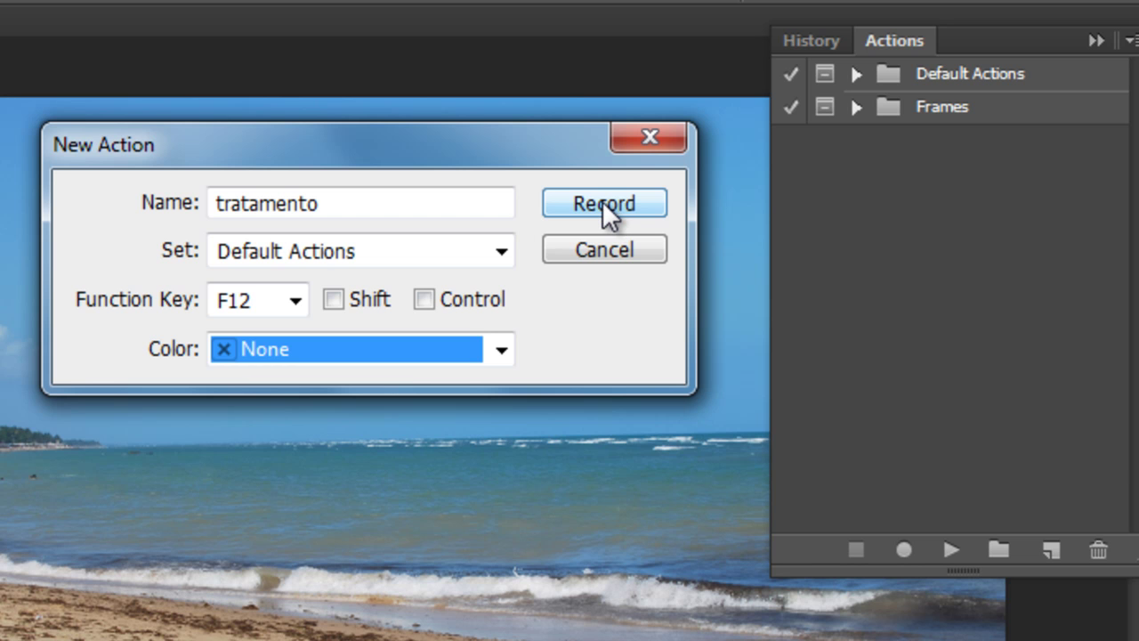
left_click(603, 204)
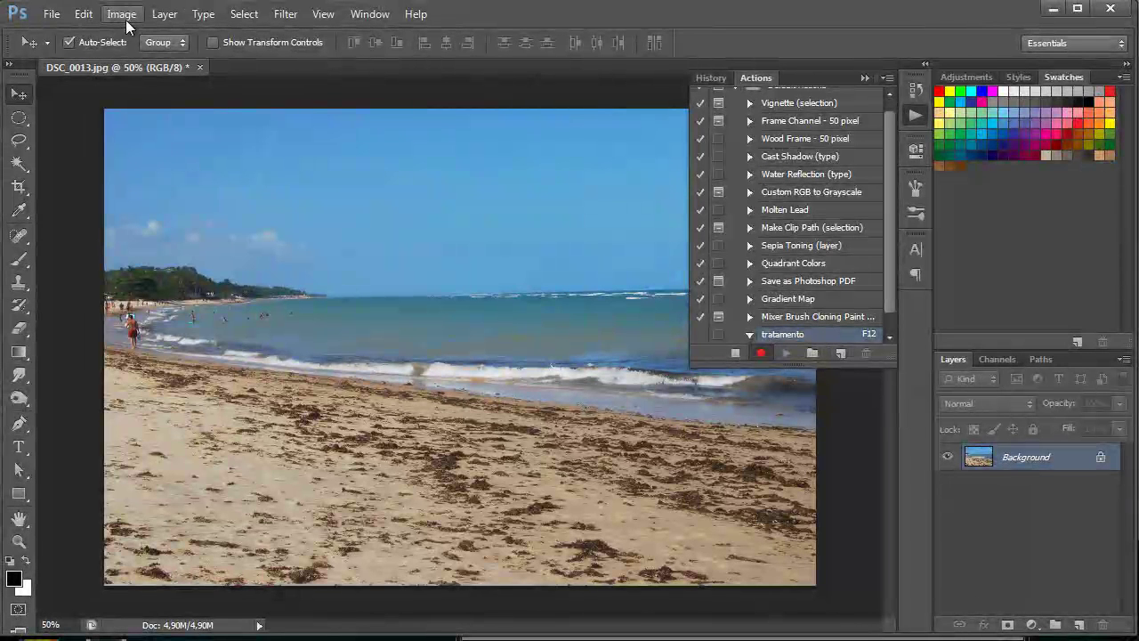
- Apply a Levels adjustment with automatic correction to the beach photo
left_click(124, 20)
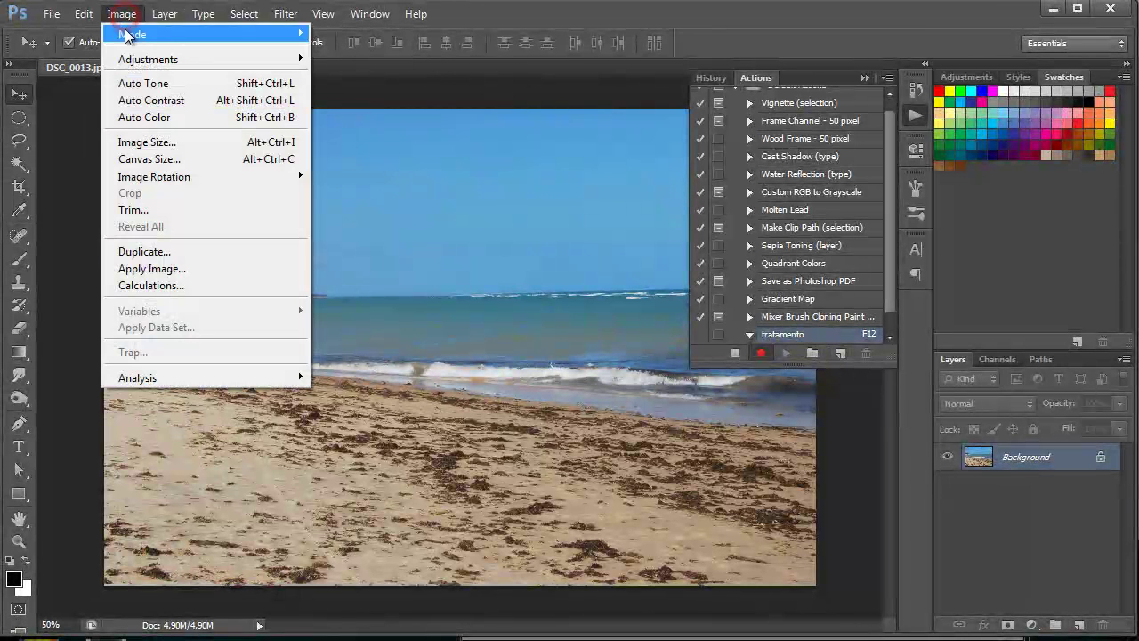
mouse_move(213, 65)
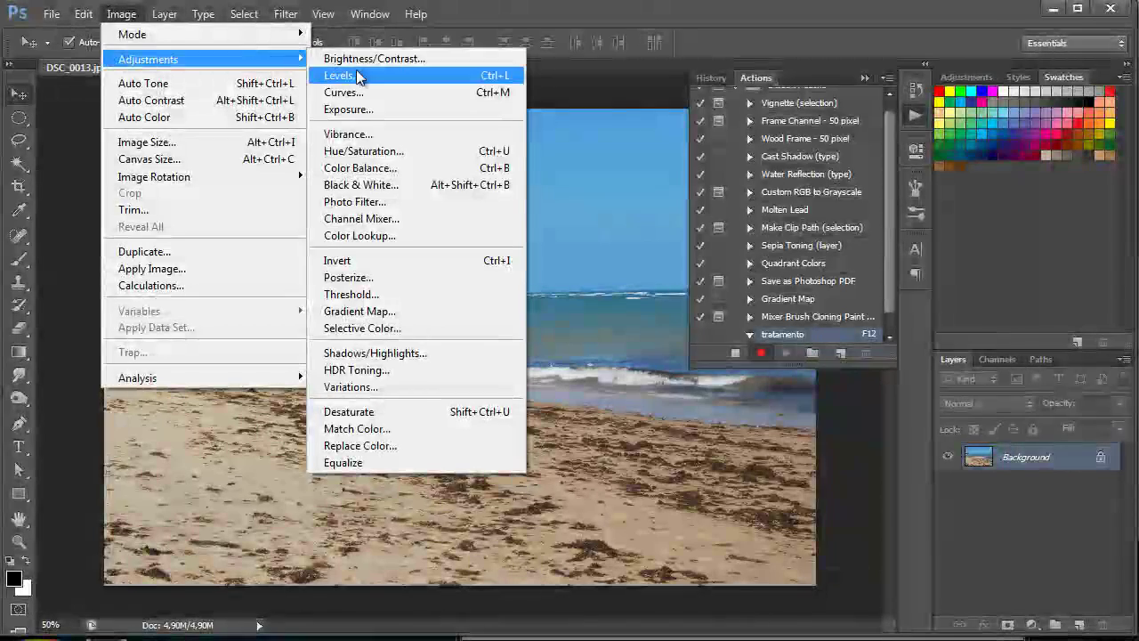
left_click(343, 76)
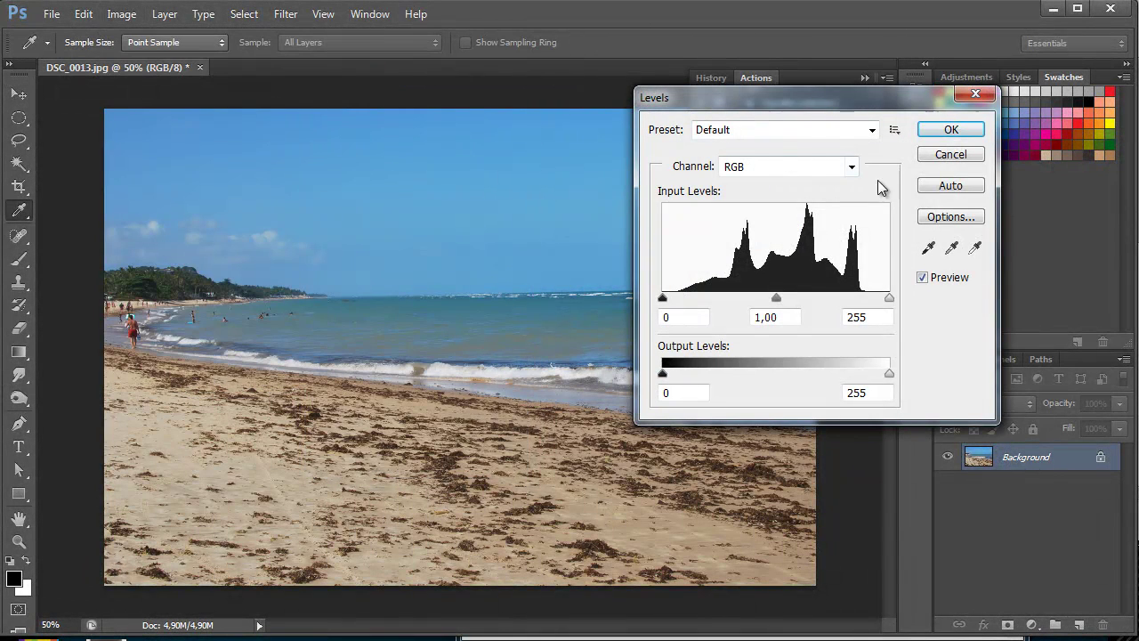
left_click(937, 192)
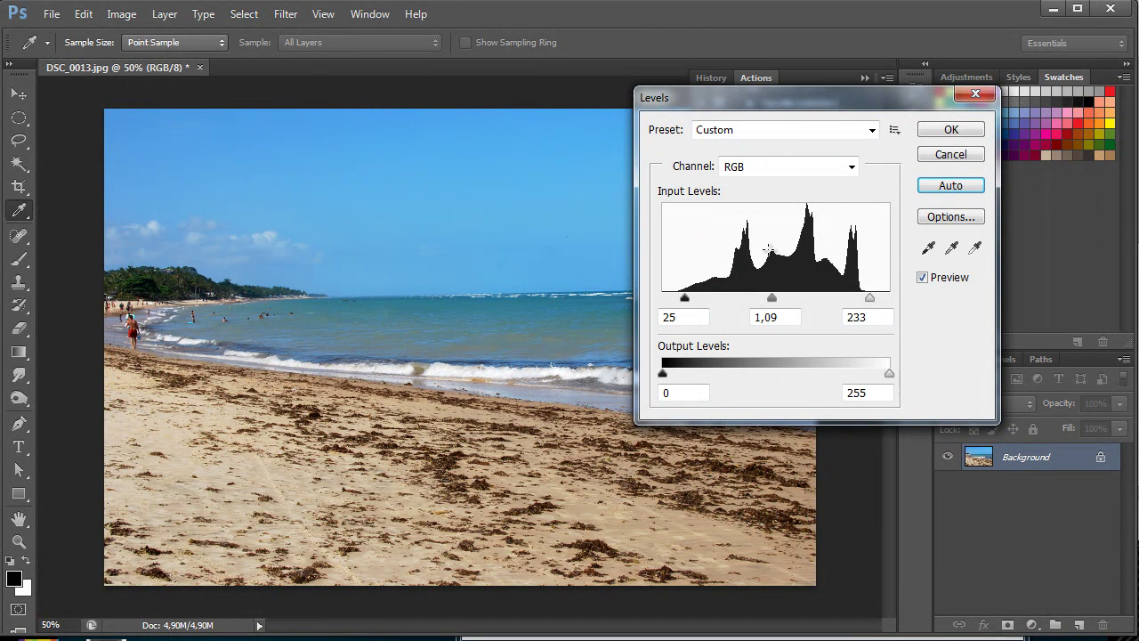
left_click(948, 130)
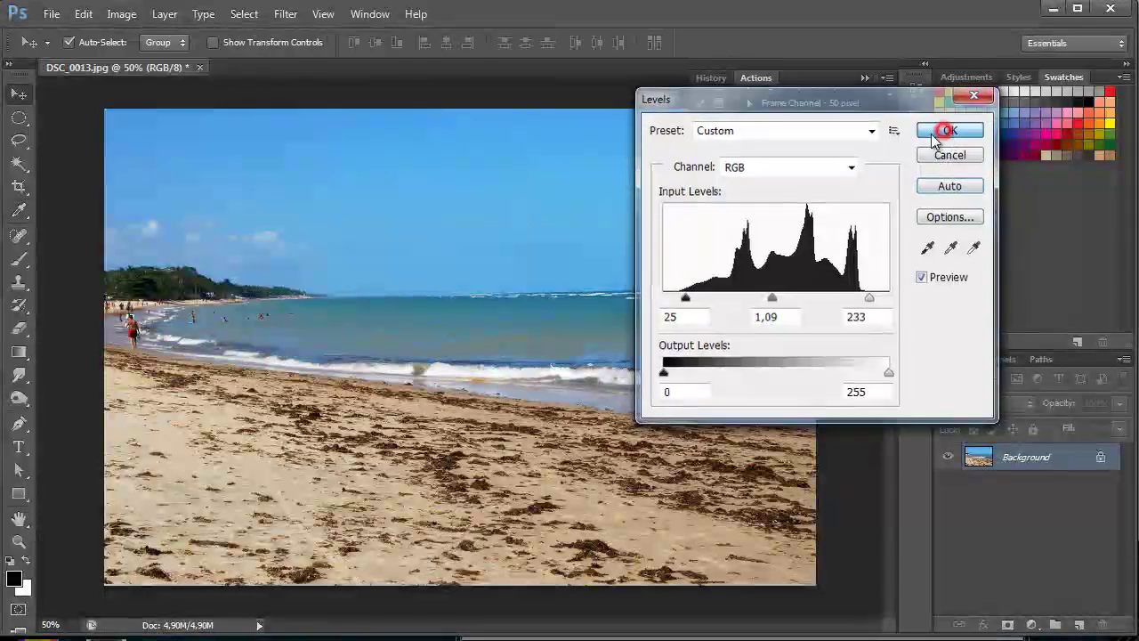
- Convert the photo's color mode to CMYK Color
left_click(121, 13)
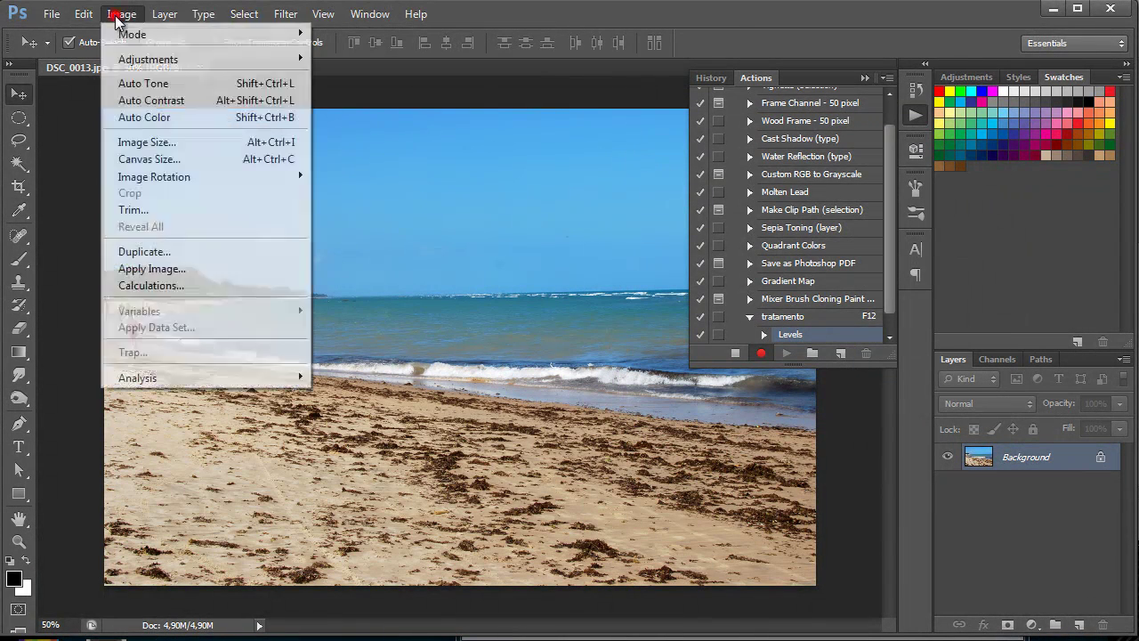
mouse_move(216, 35)
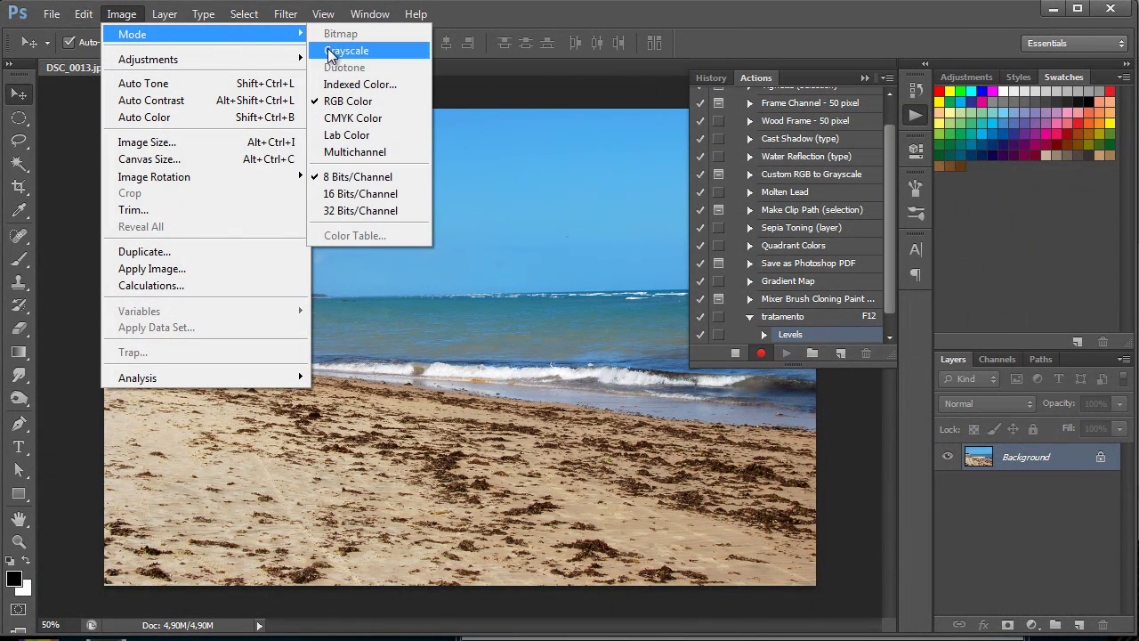
left_click(373, 116)
left_click(549, 272)
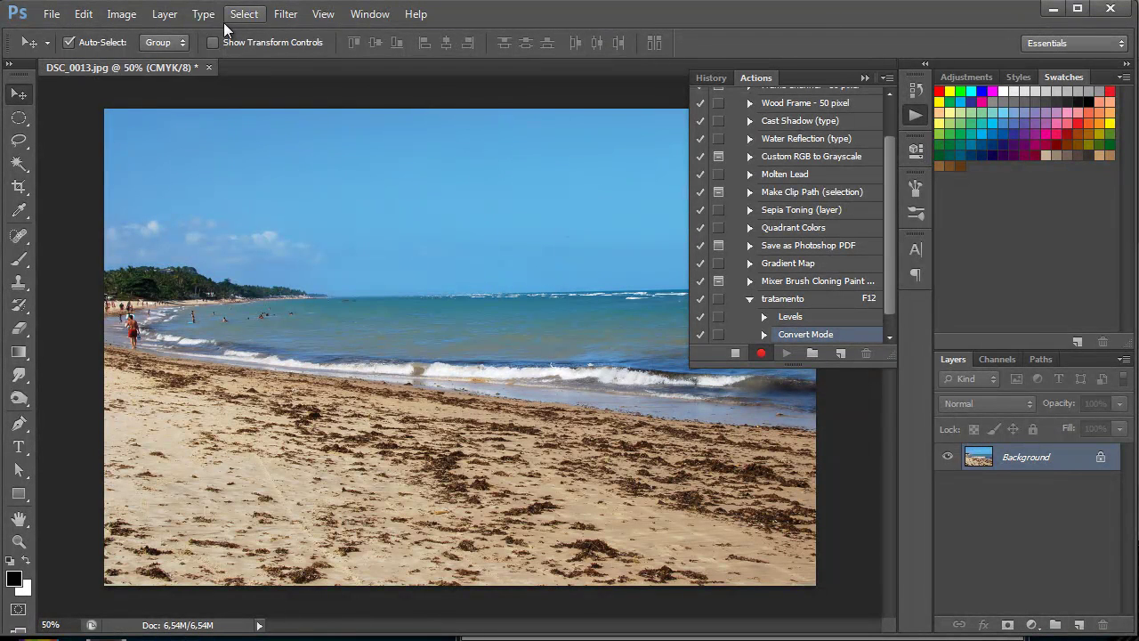
- Apply the Sharpen filter to the photo and stop recording the action
left_click(296, 20)
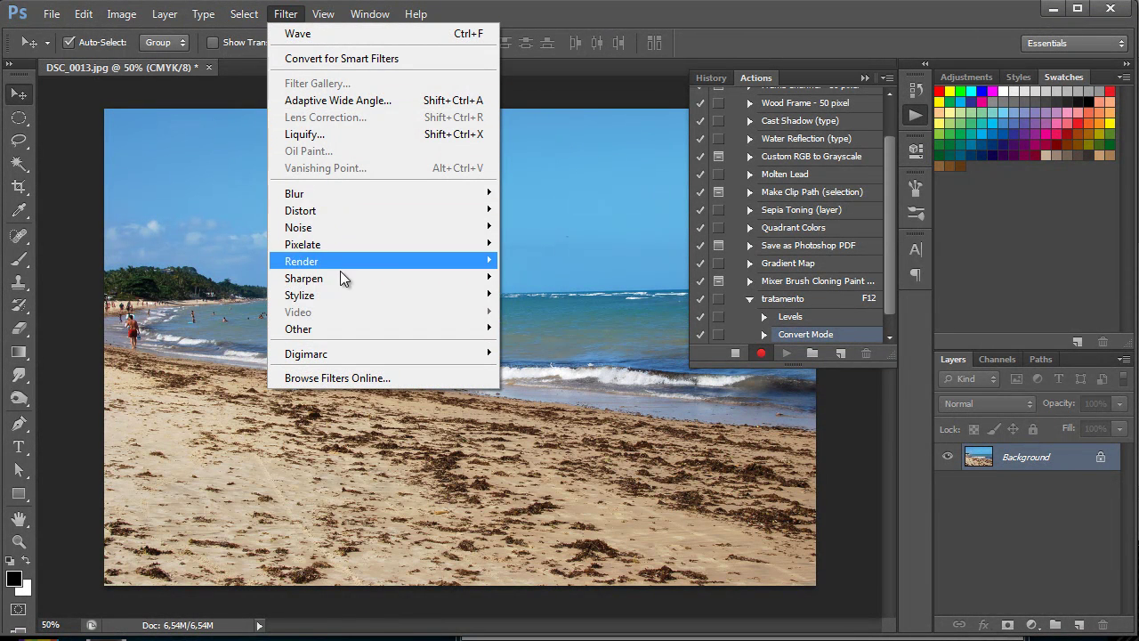
left_click(336, 276)
left_click(537, 278)
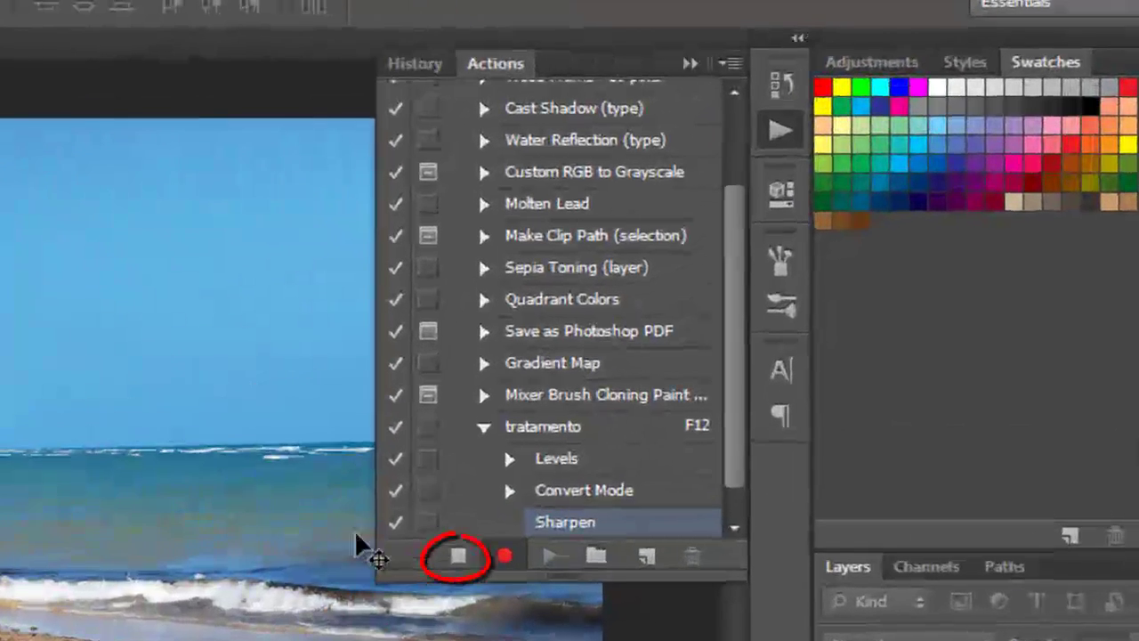
left_click(450, 559)
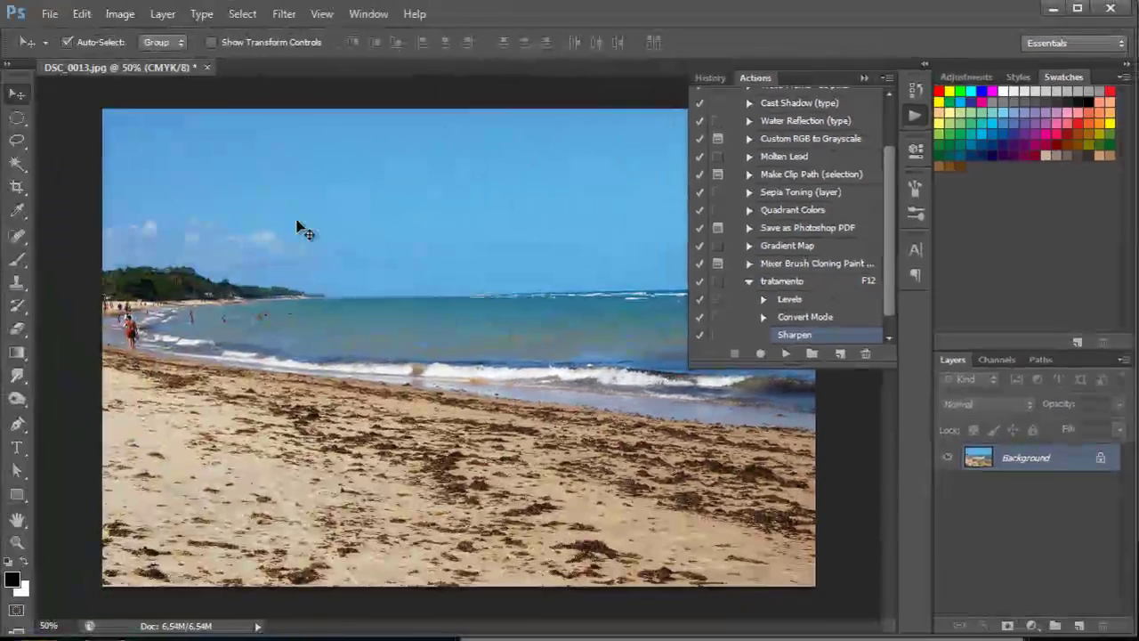
- Close DSC_0013.jpg without saving and open DSC_0008.jpg from the aula37 folder
left_click(208, 67)
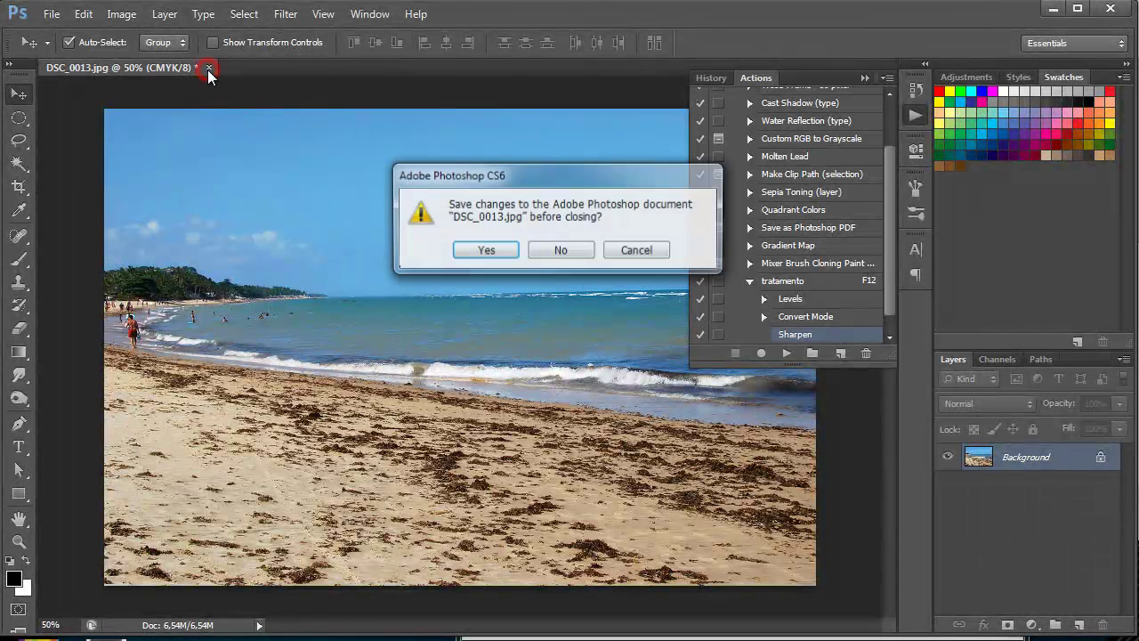
left_click(567, 250)
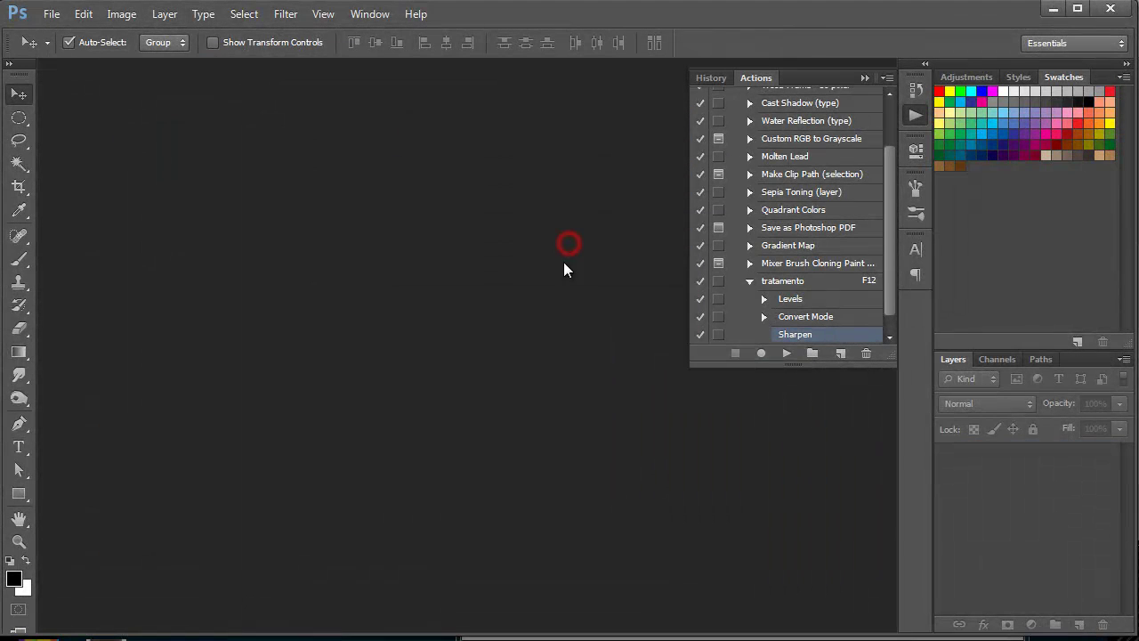
key("alt+Tab")
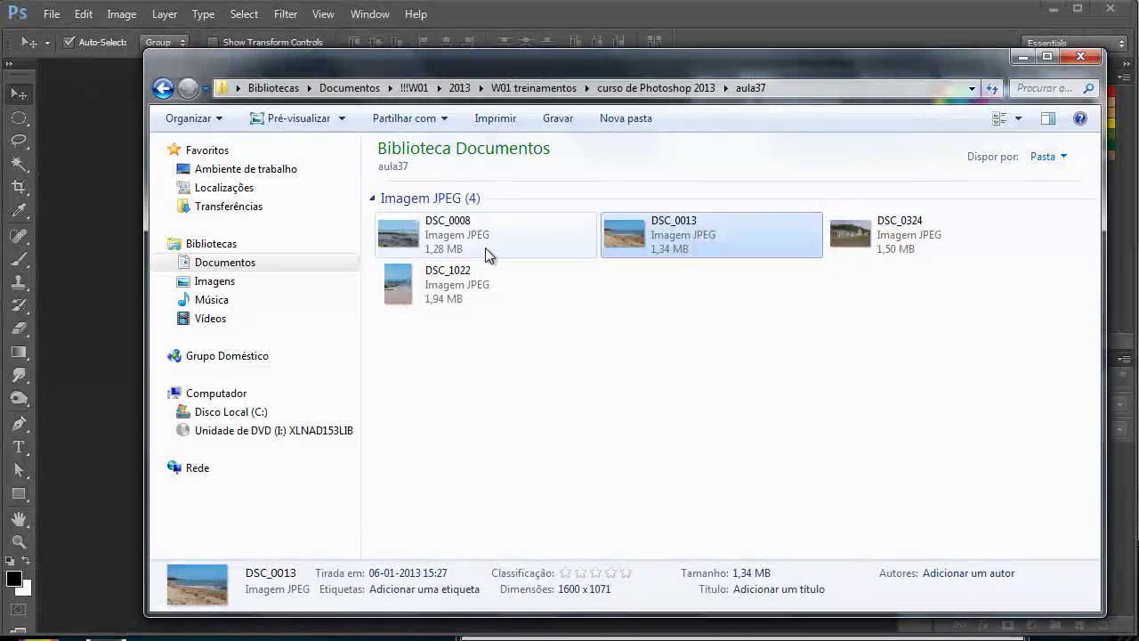
left_click(485, 247)
left_click_drag(423, 236, 105, 169)
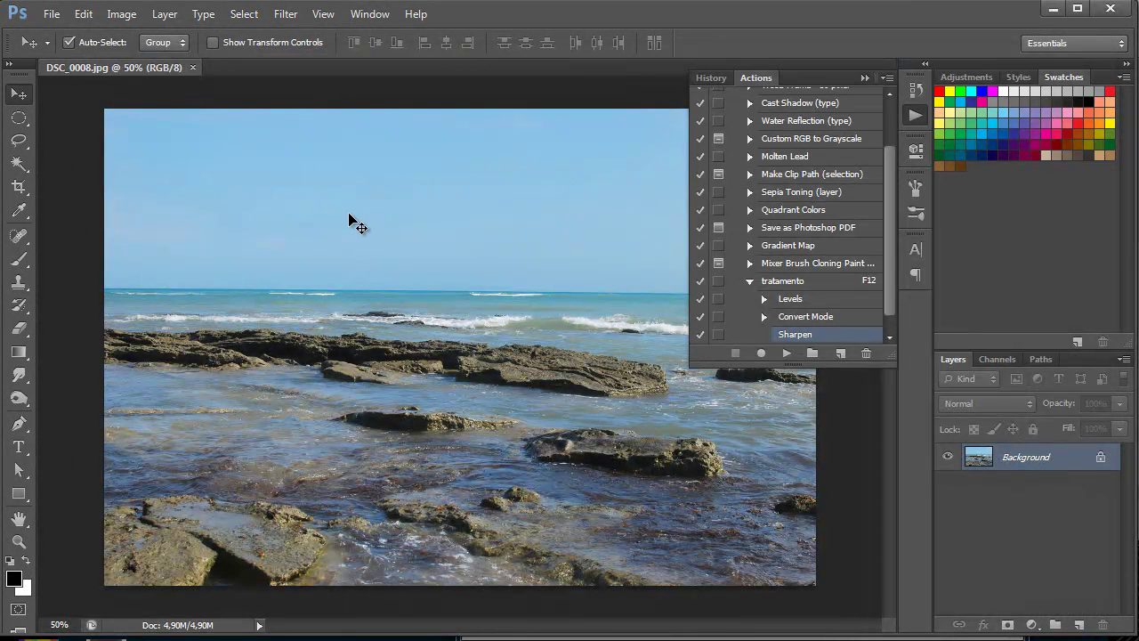
- Run the tratamento action on DSC_0008.jpg, and restore the photo to its originally opened state
key("F12")
left_click(777, 285)
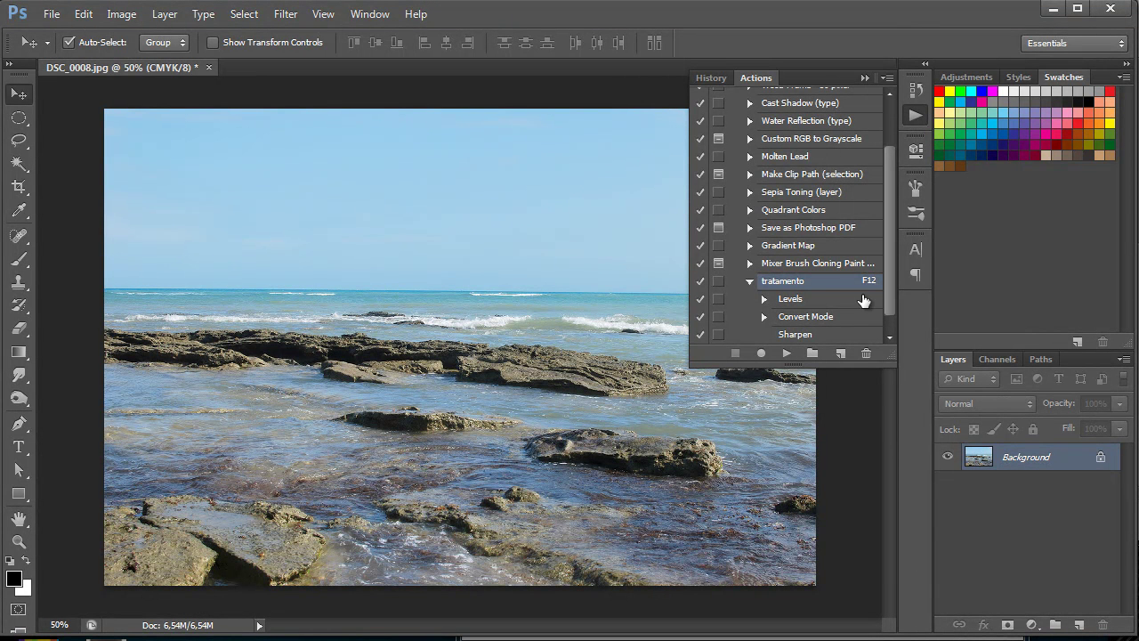
left_click(720, 80)
left_click(788, 101)
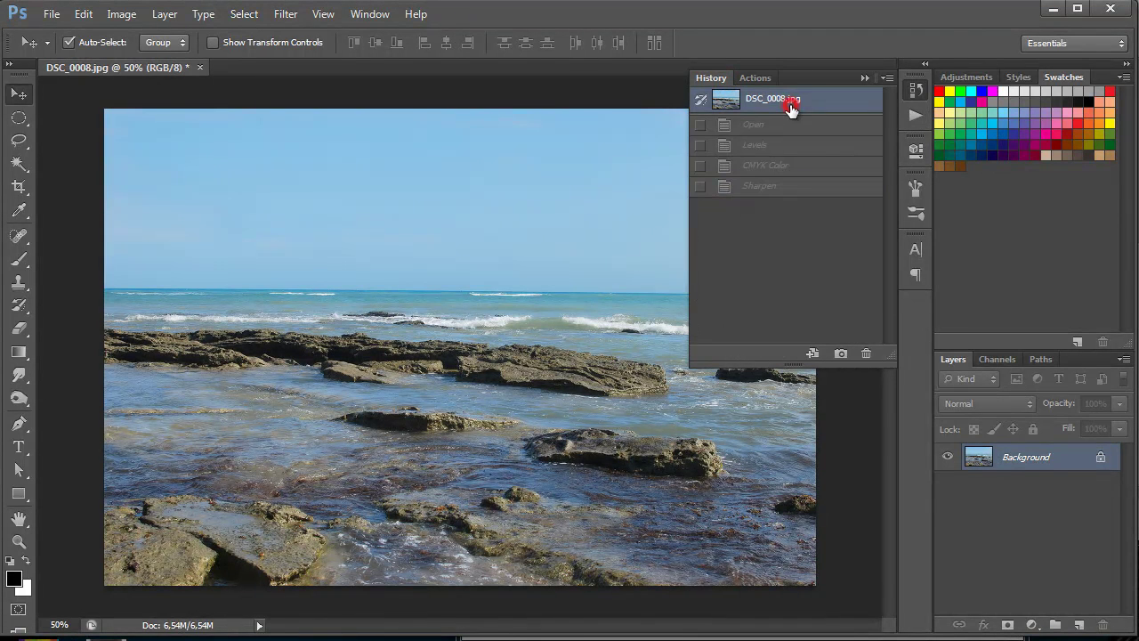
left_click(755, 77)
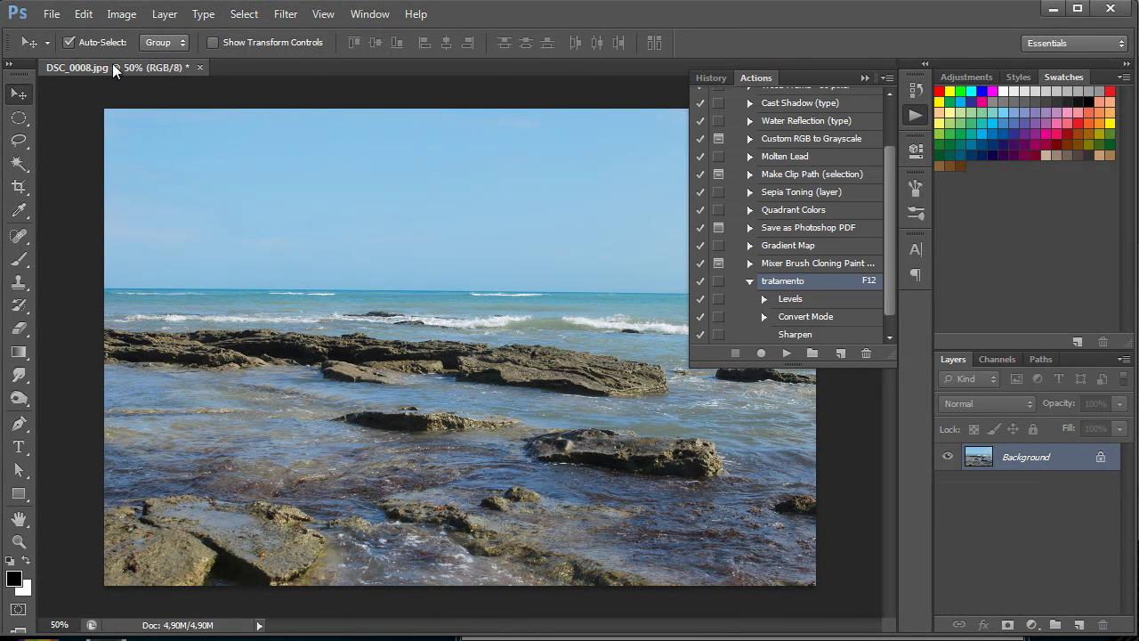
- Try a manual Levels adjustment on the photo with input shadows at 15 and highlights at 238, and discard it
left_click(133, 14)
mouse_move(138, 62)
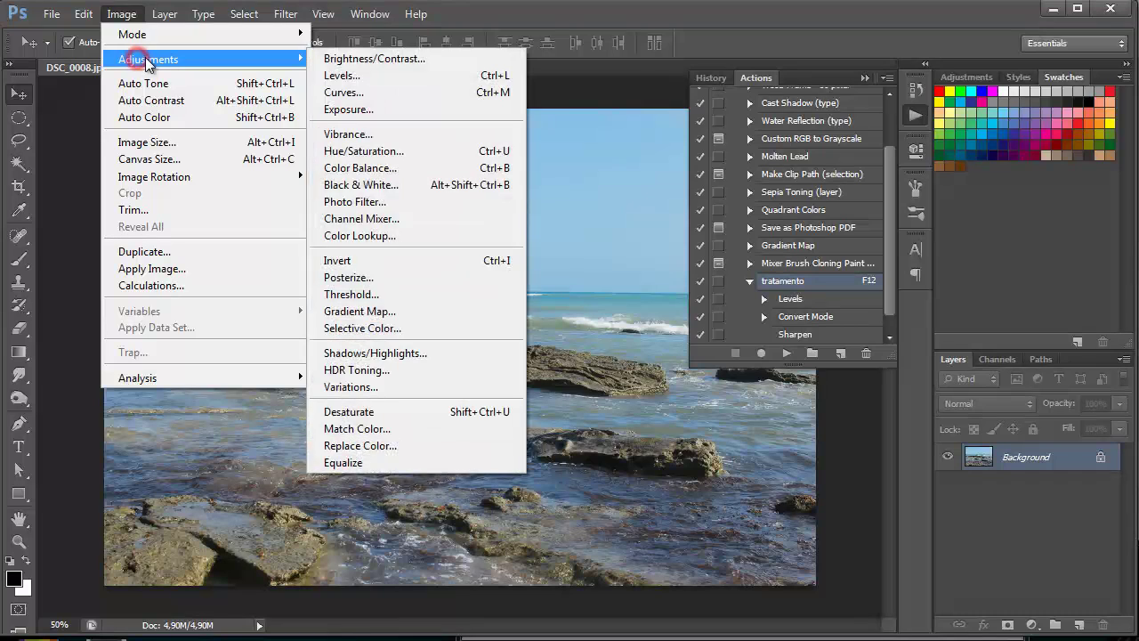
left_click(343, 76)
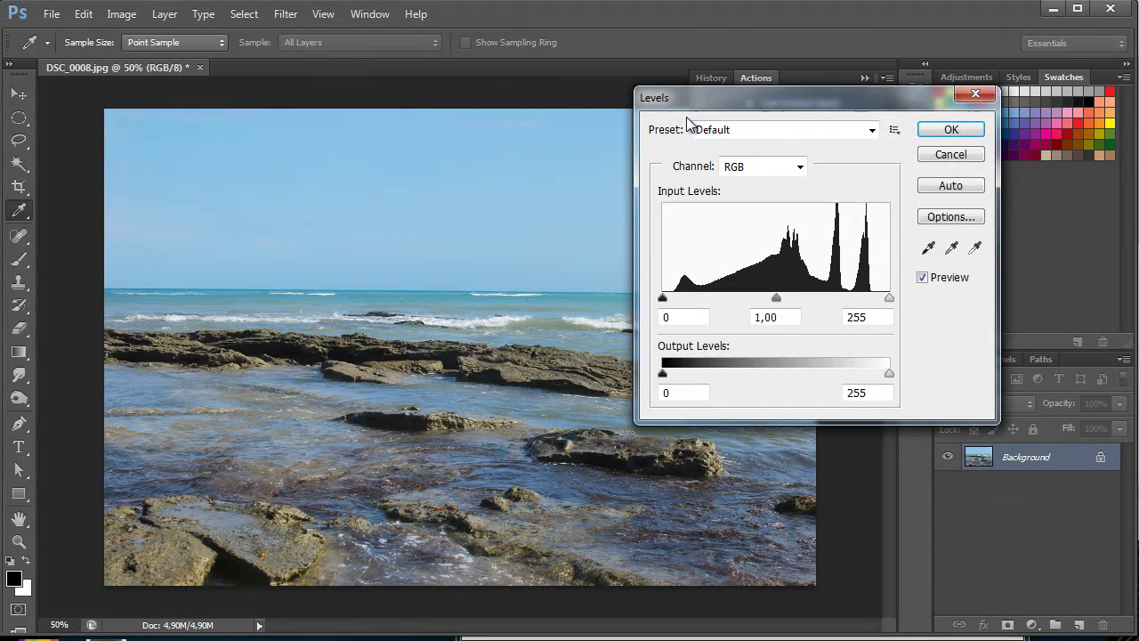
left_click_drag(697, 103, 496, 104)
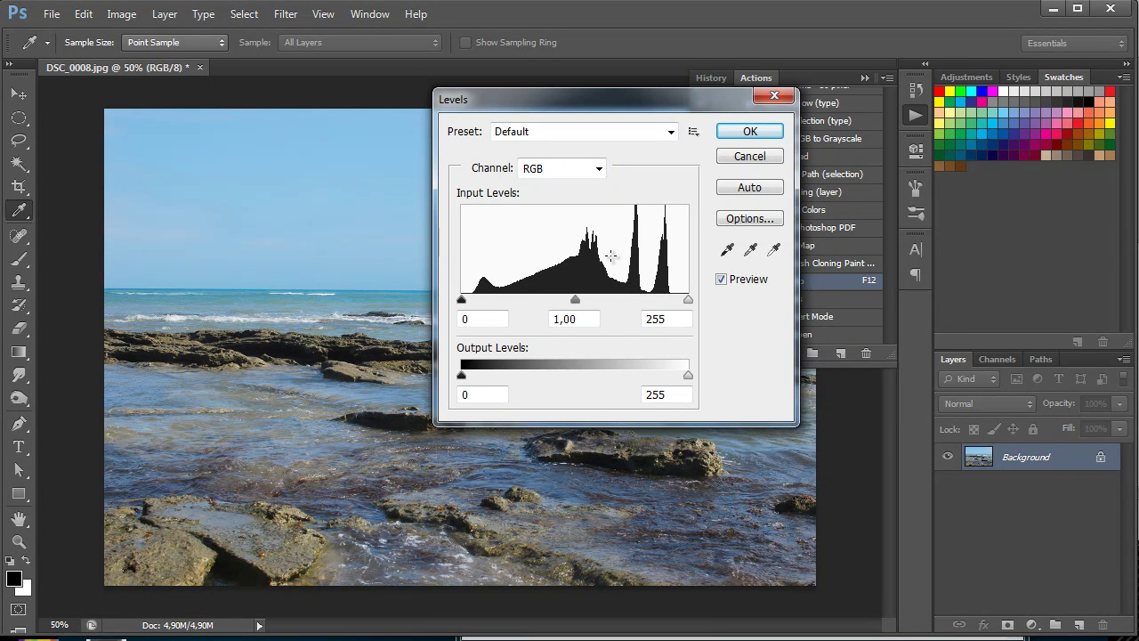
left_click_drag(641, 103, 714, 78)
left_click_drag(532, 278, 544, 277)
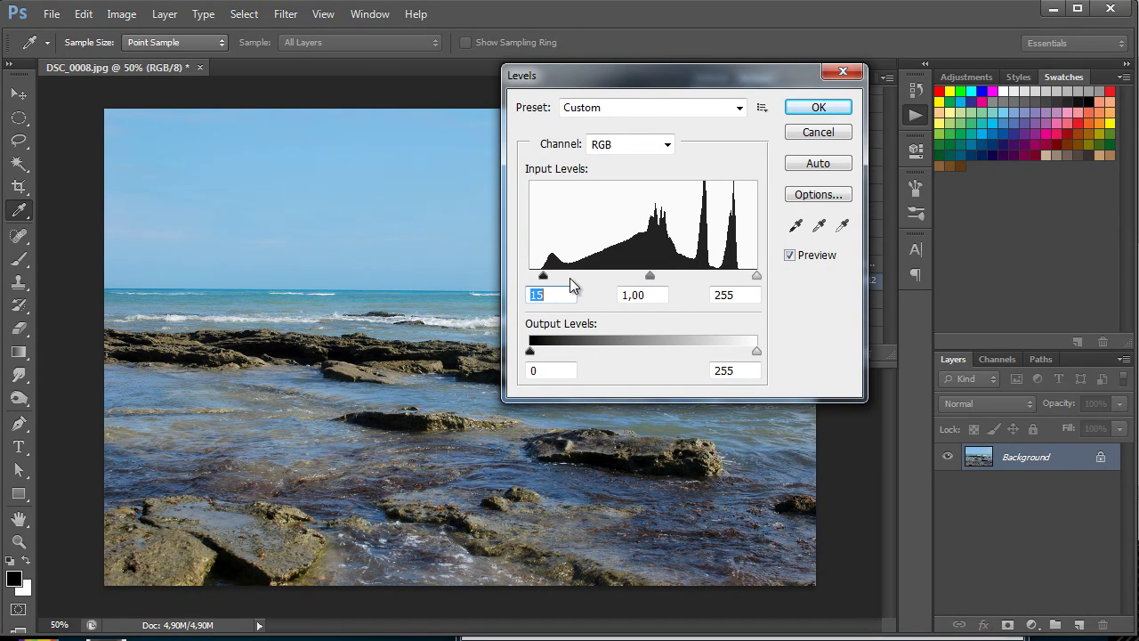
left_click_drag(756, 275, 743, 277)
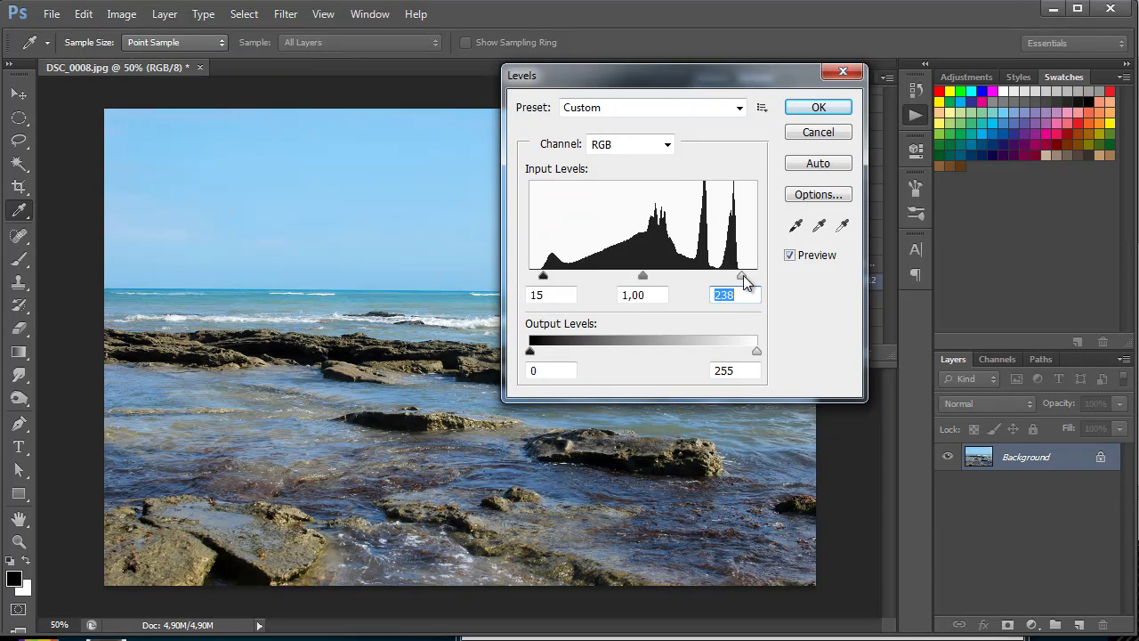
left_click(823, 132)
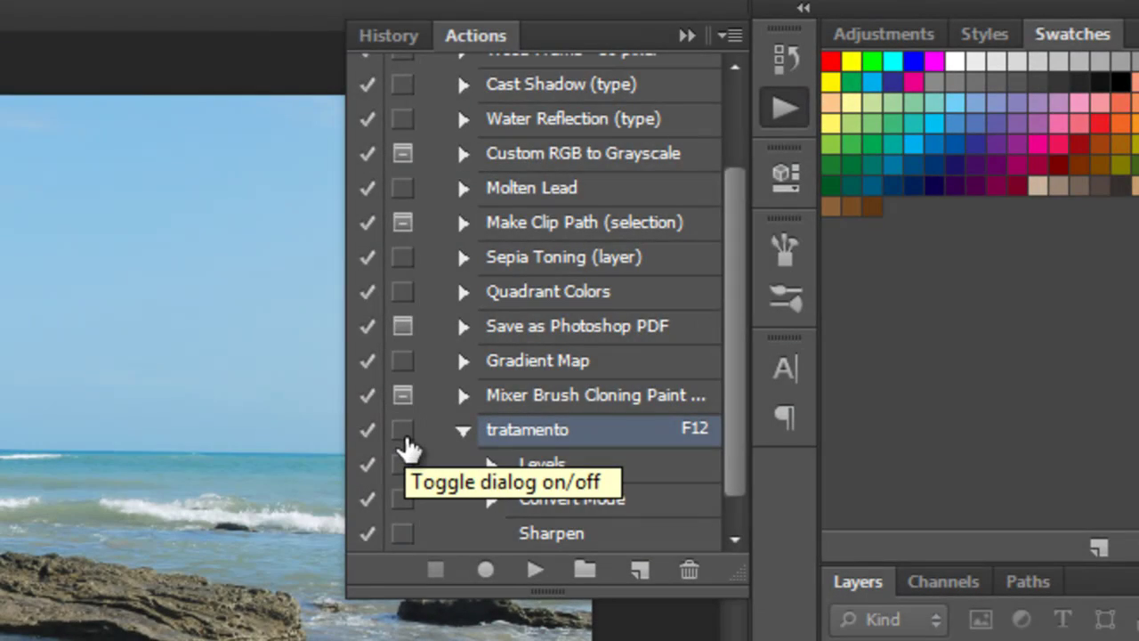
- Turn on dialogs for the tratamento action and run it on DSC_0008.jpg with Levels input values 23, 1,00 and 228
left_click(404, 435)
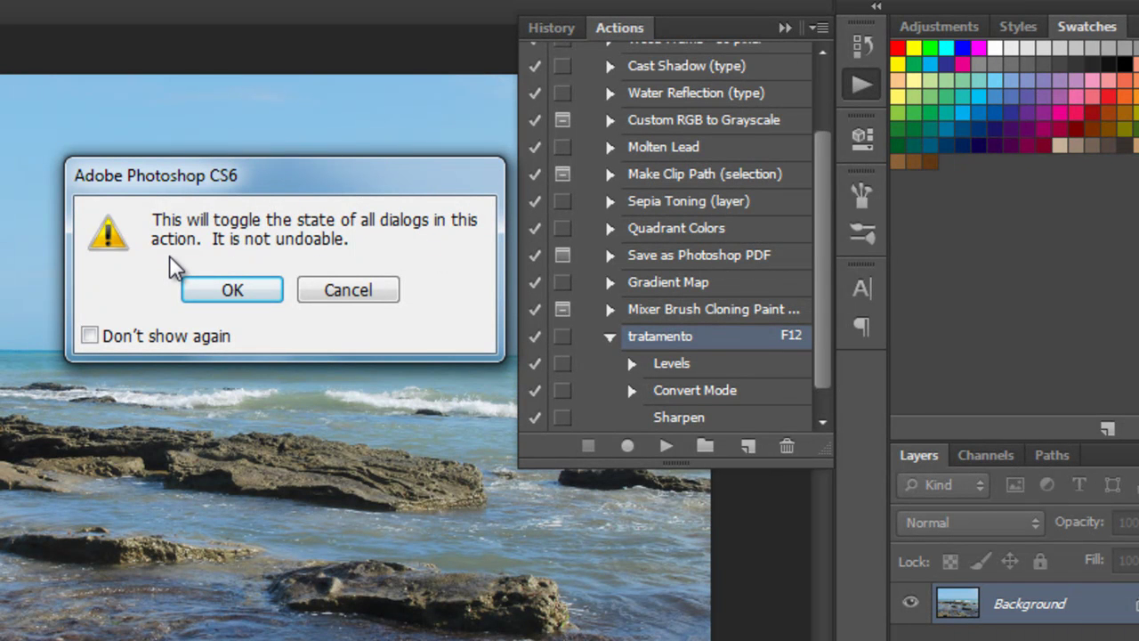
left_click(236, 292)
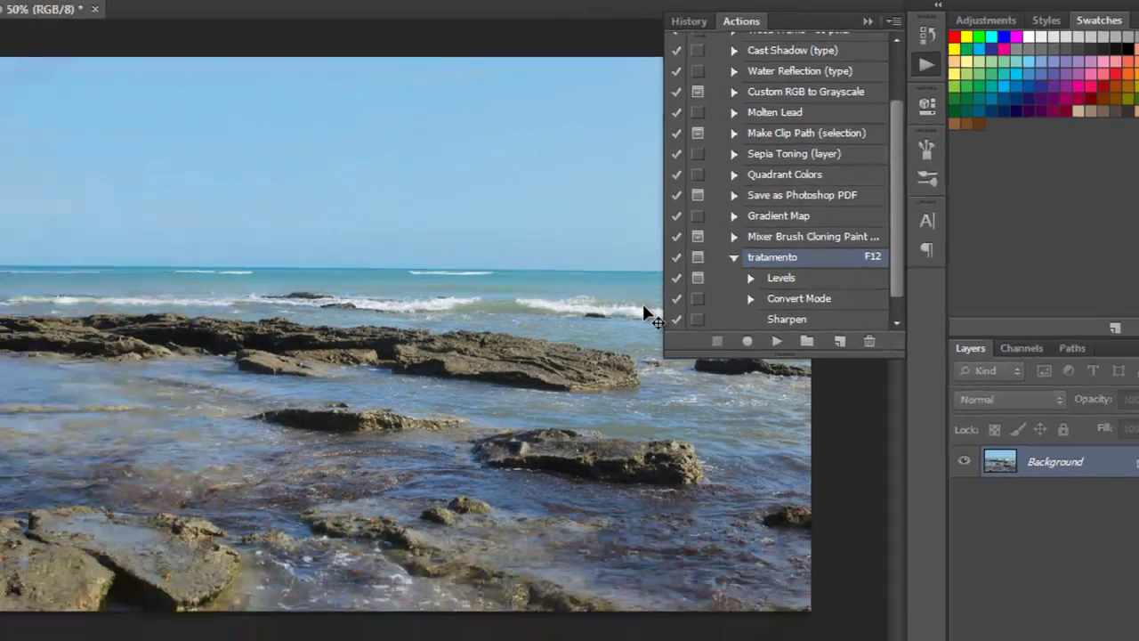
key("F12")
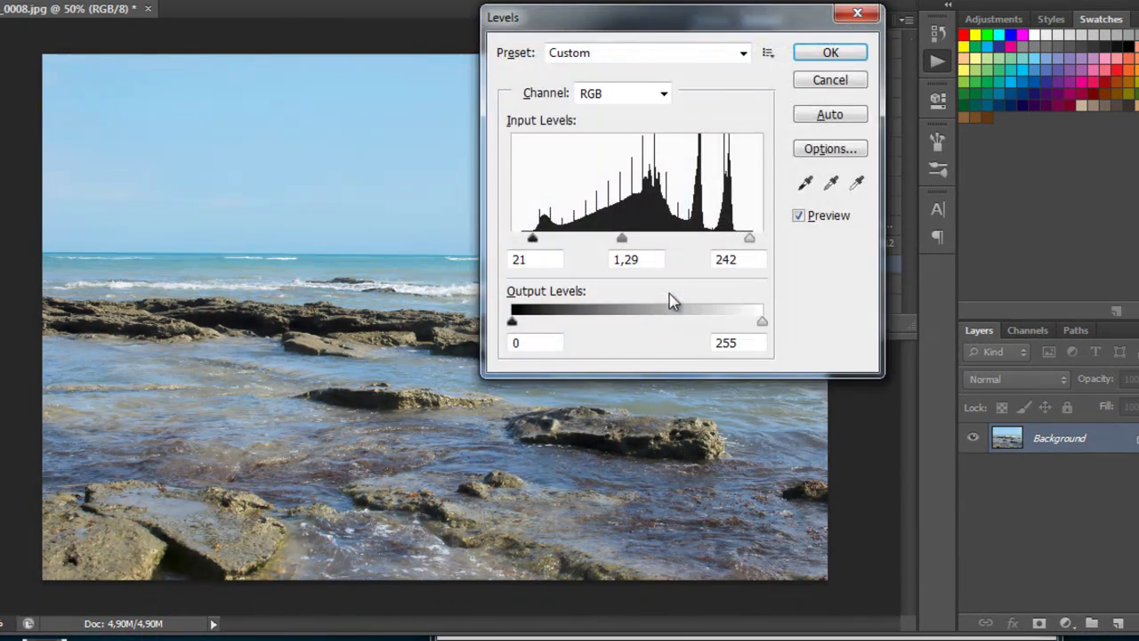
left_click_drag(700, 26, 473, 34)
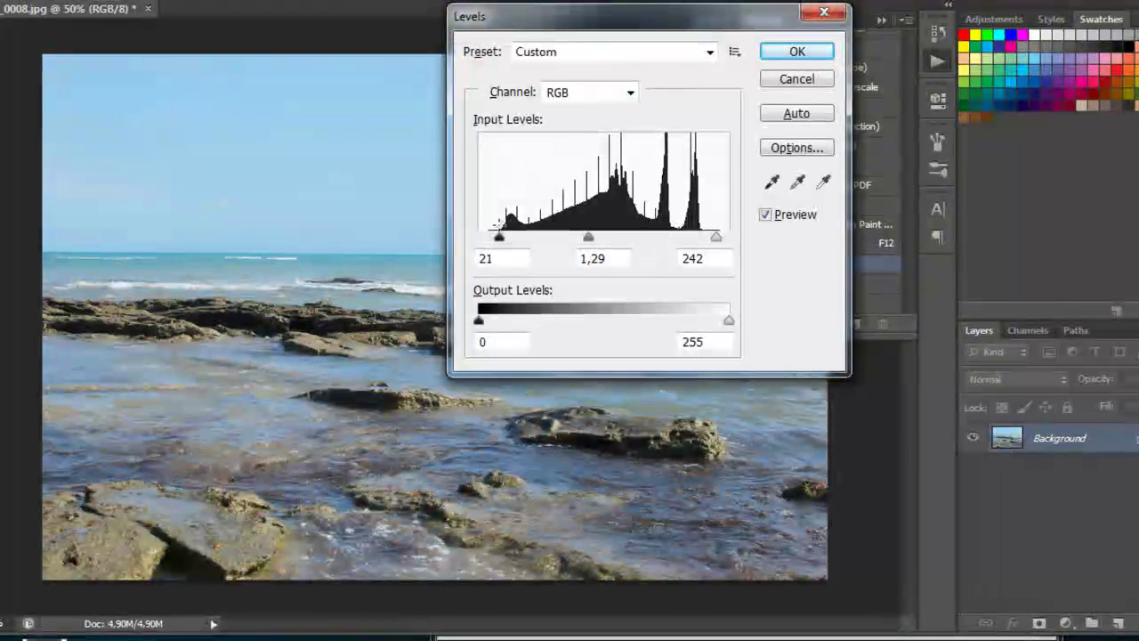
left_click_drag(499, 237, 501, 238)
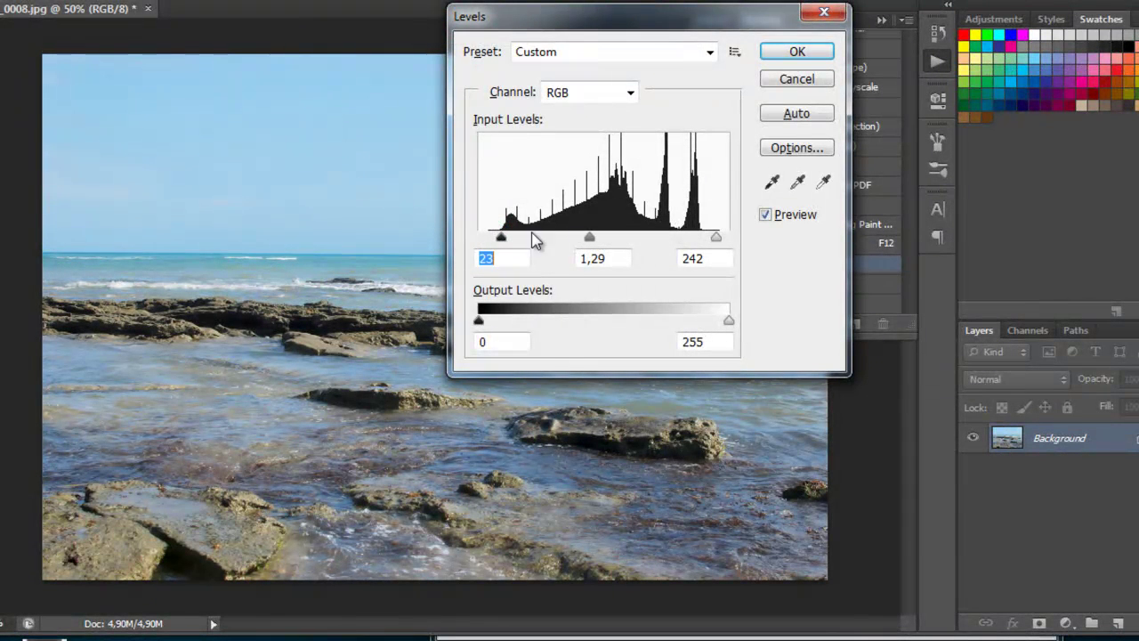
left_click_drag(714, 236, 703, 242)
mouse_move(585, 238)
left_mouse_down()
mouse_move(612, 245)
mouse_move(601, 227)
left_mouse_up()
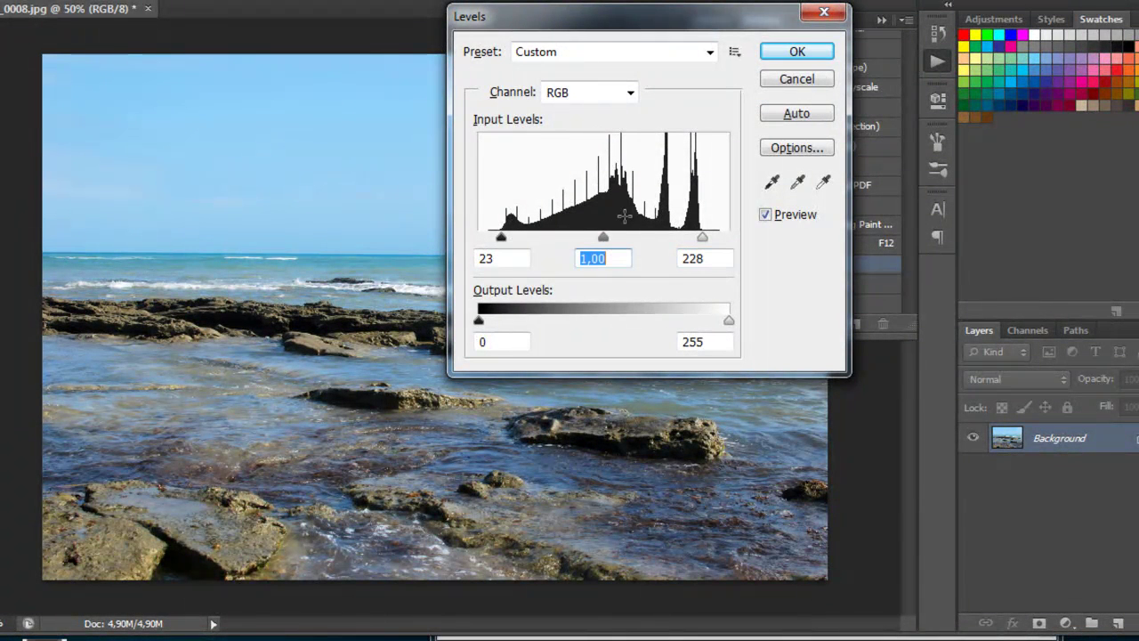
left_click(797, 52)
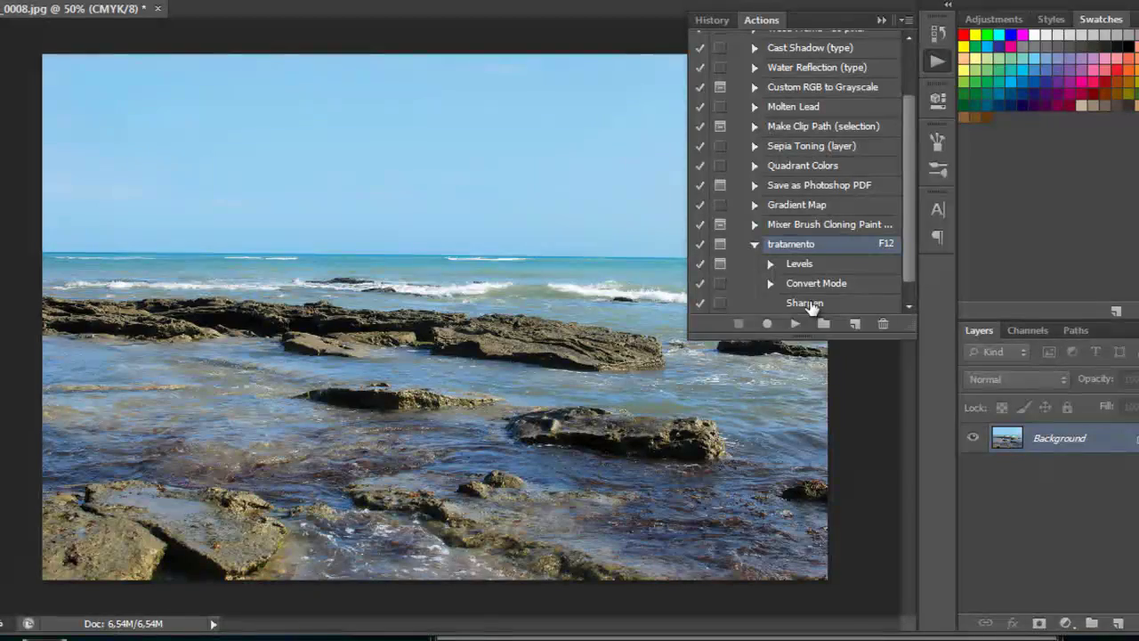
- Try an Unsharp Mask on the photo with the amount at 70%, and discard it
left_click(242, 0)
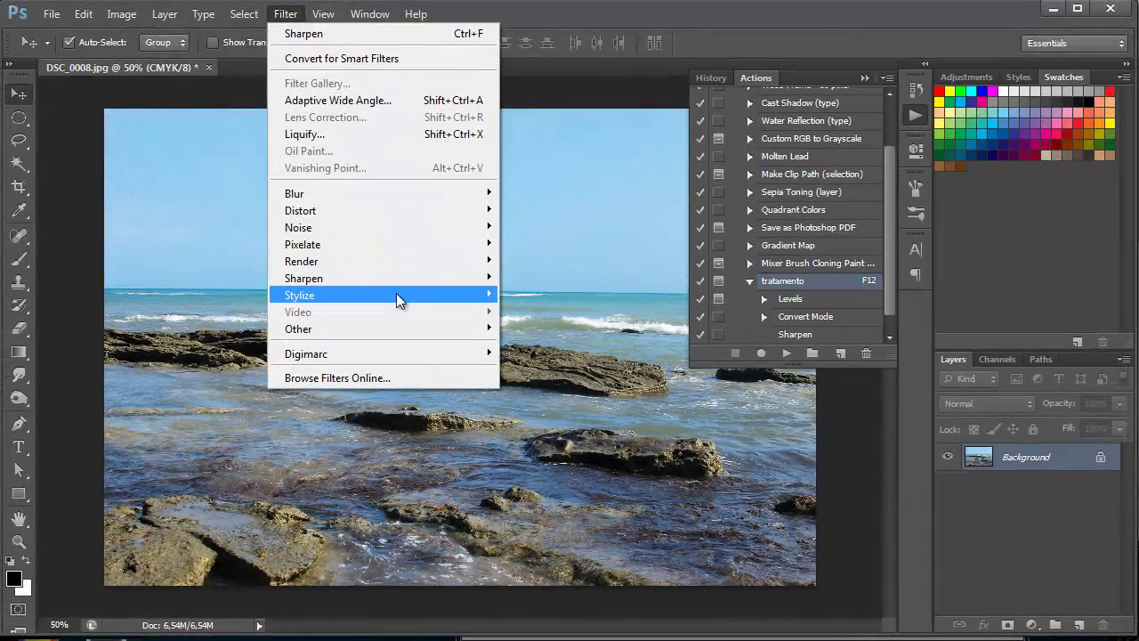
mouse_move(364, 260)
mouse_move(399, 278)
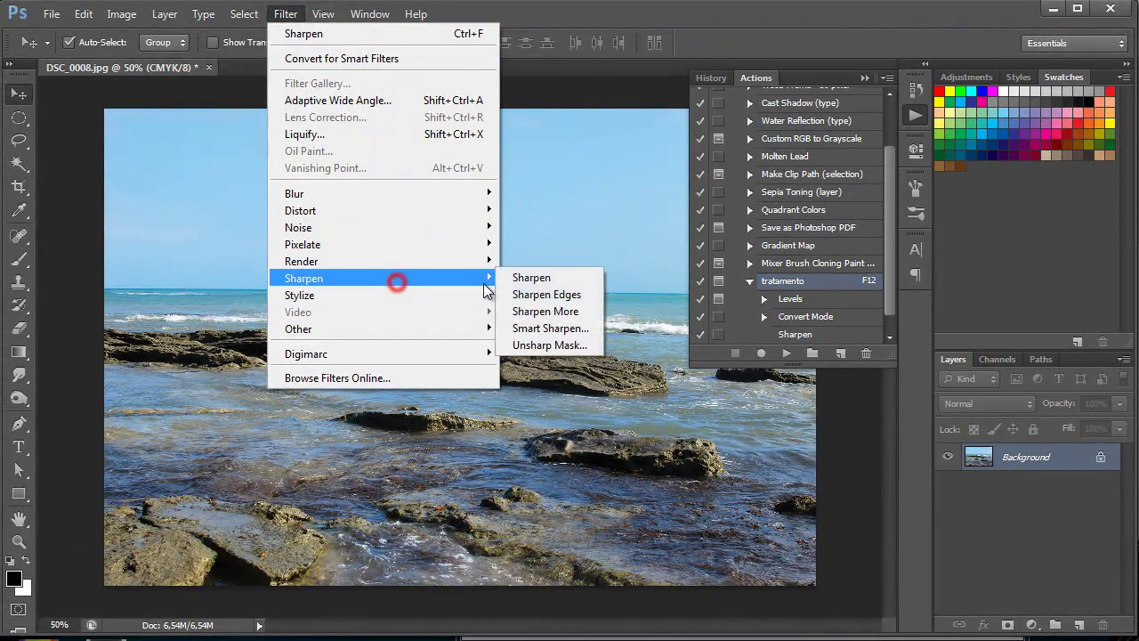
left_click(539, 344)
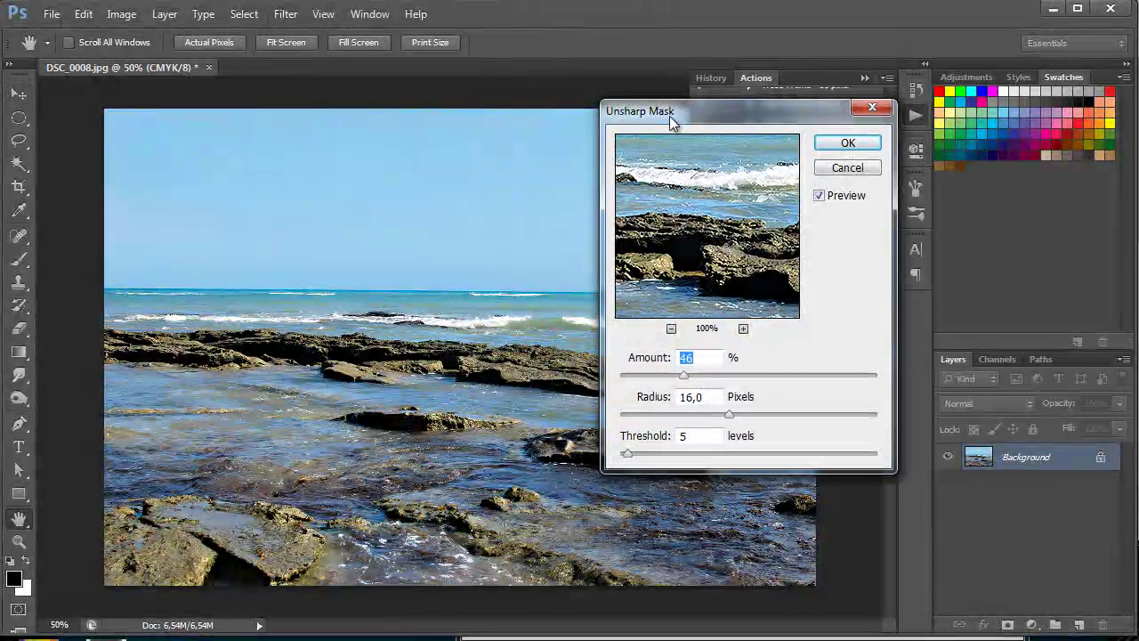
left_click_drag(746, 121, 513, 127)
left_click_drag(449, 380, 405, 379)
left_click_drag(485, 379, 483, 380)
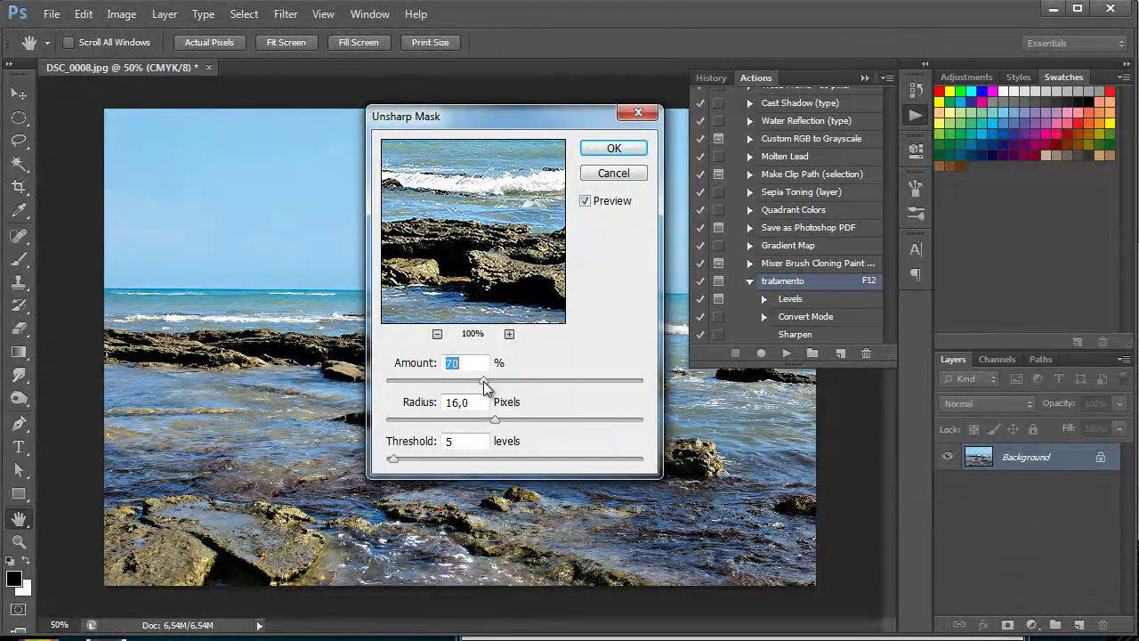
left_click(629, 171)
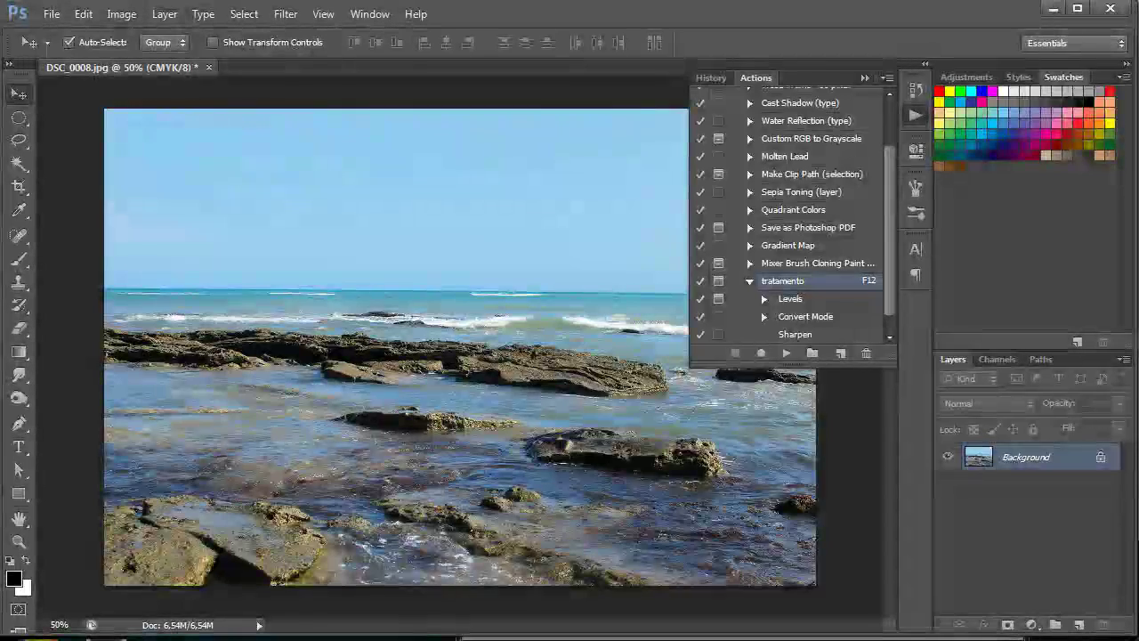
- Open DSC_0013.jpg from the file folder as a second document
key("alt+Tab")
left_click_drag(890, 78, 645, 212)
left_click(432, 367)
left_click_drag(412, 368, 289, 66)
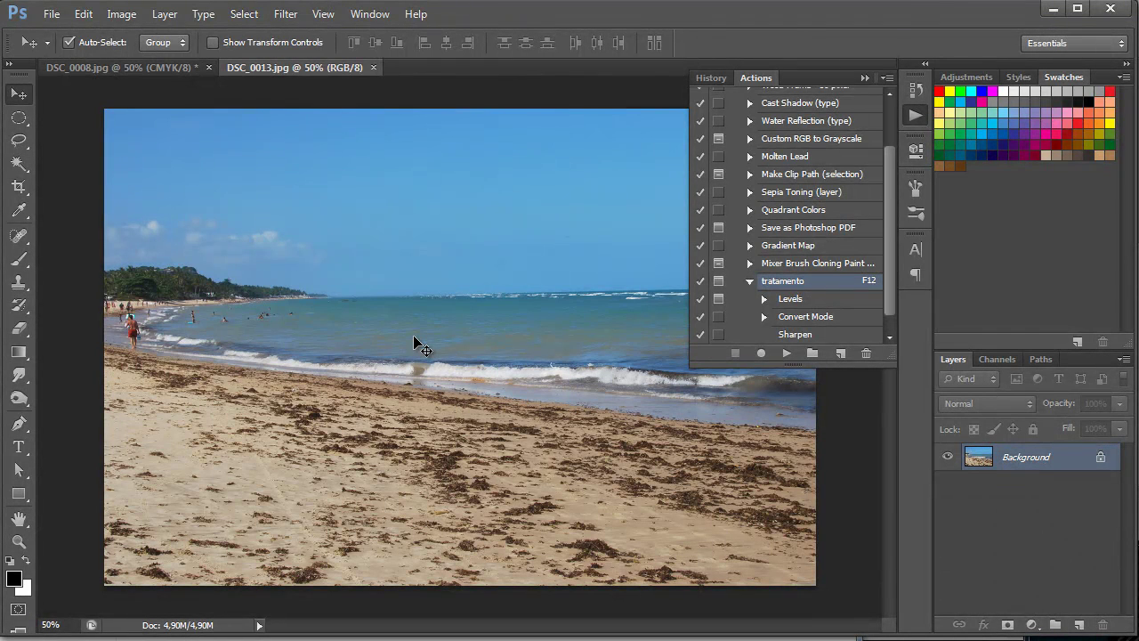
- Run the tratamento action on DSC_0013.jpg with Levels input shadows at 31 and highlights at 226, and inspect the photo
key("F12")
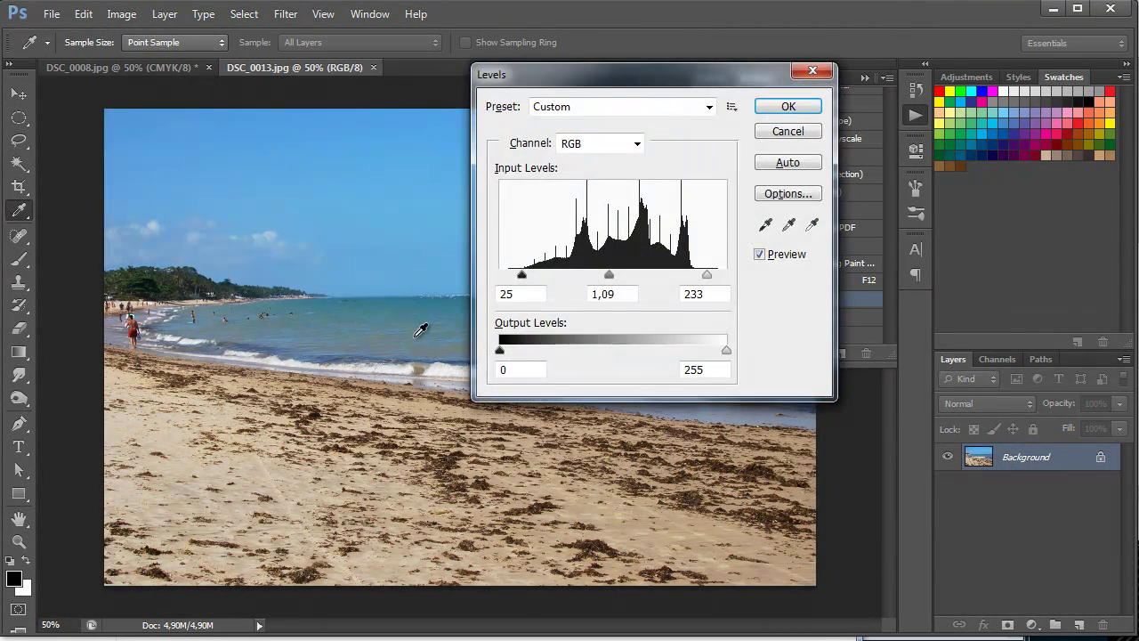
left_click_drag(623, 72, 755, 63)
left_click_drag(651, 267, 656, 269)
left_click_drag(835, 268, 832, 270)
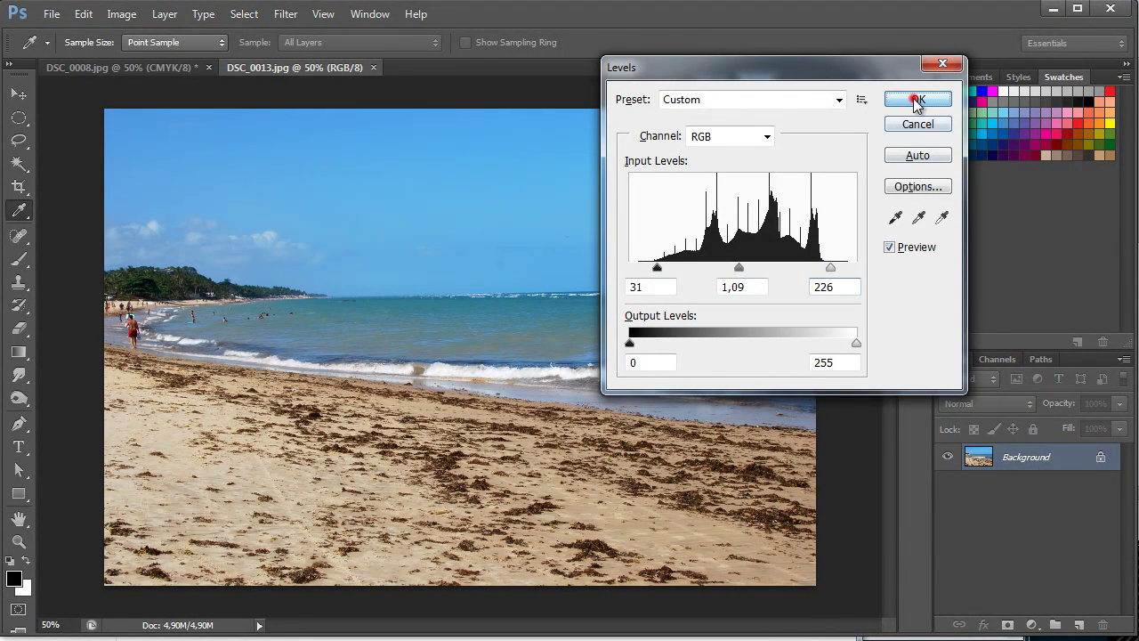
left_click(917, 99)
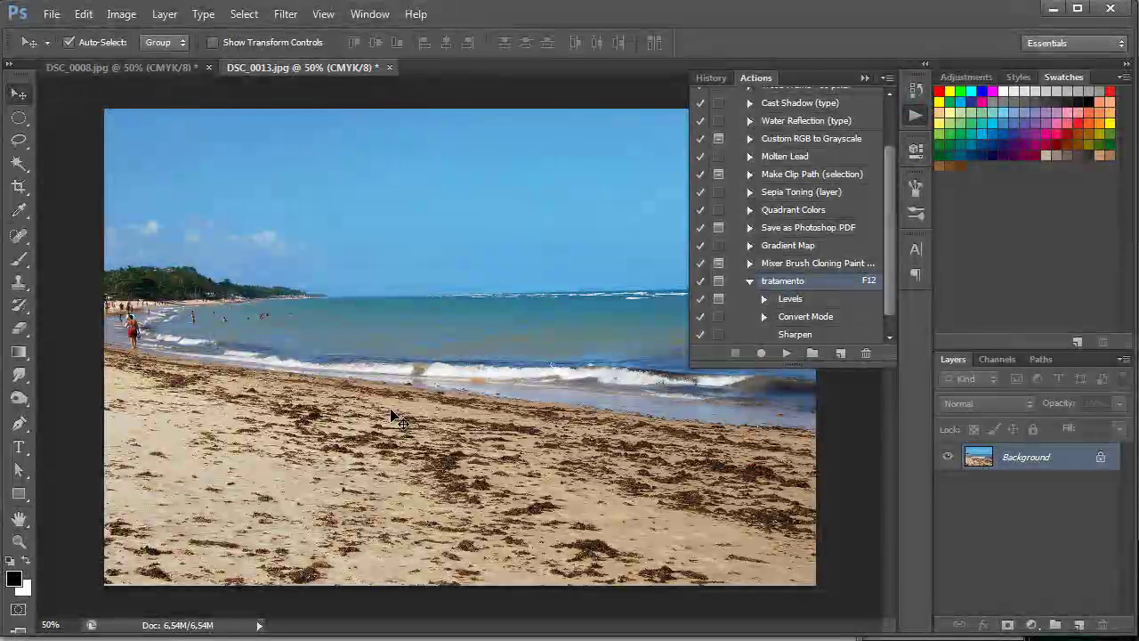
key("ctrl+plus")
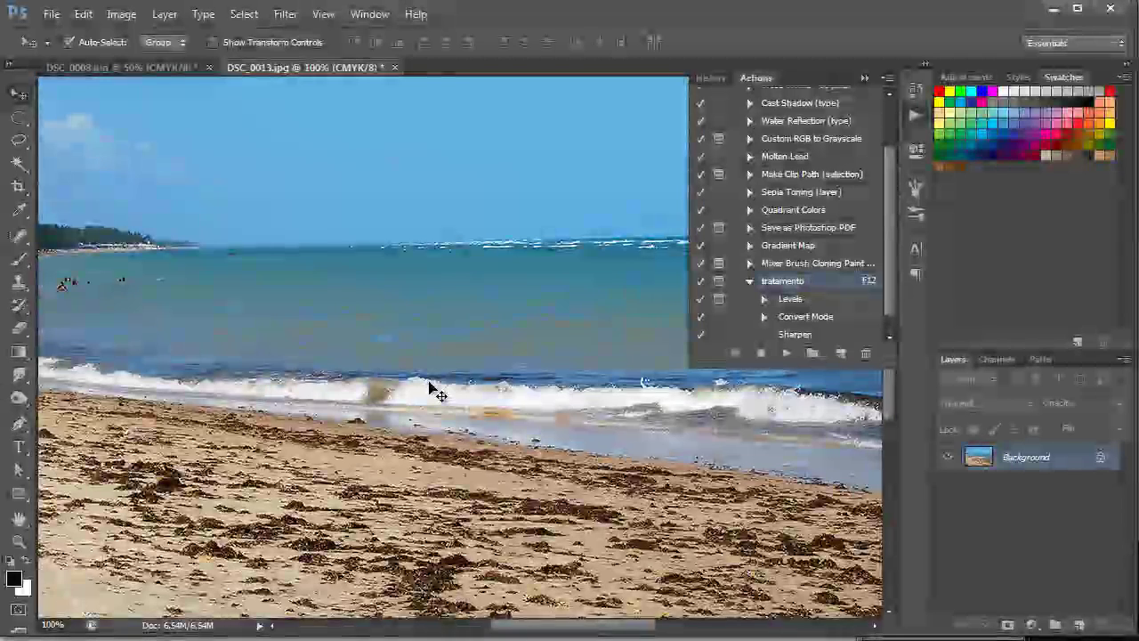
key("ctrl+0")
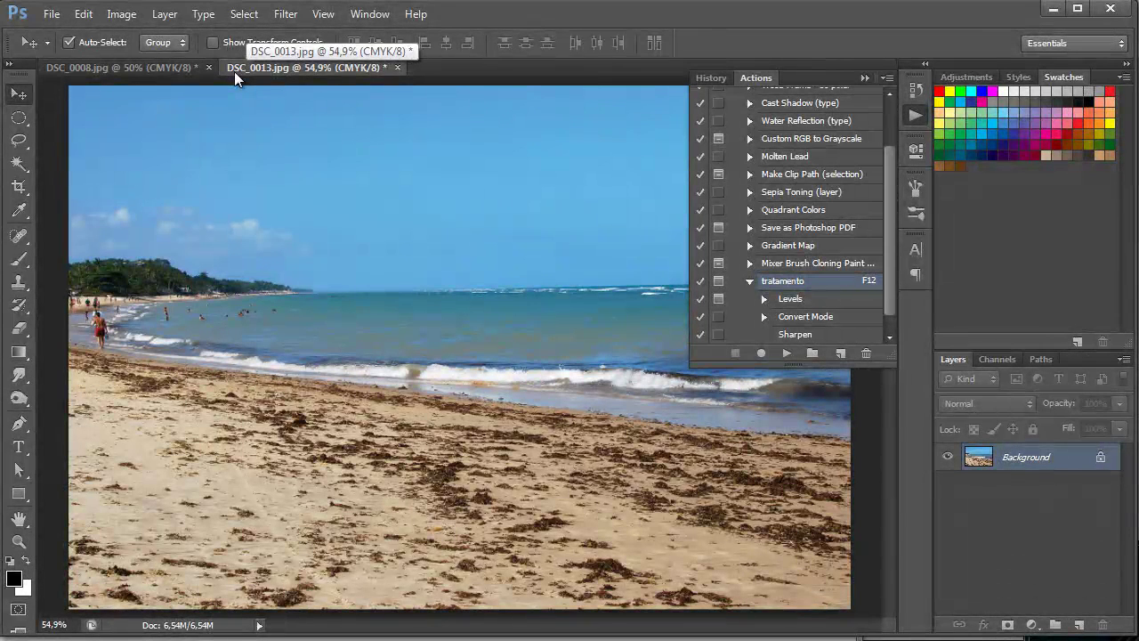
- Close DSC_0013.jpg and DSC_0008.jpg without saving the changes
left_click(396, 67)
left_click(547, 249)
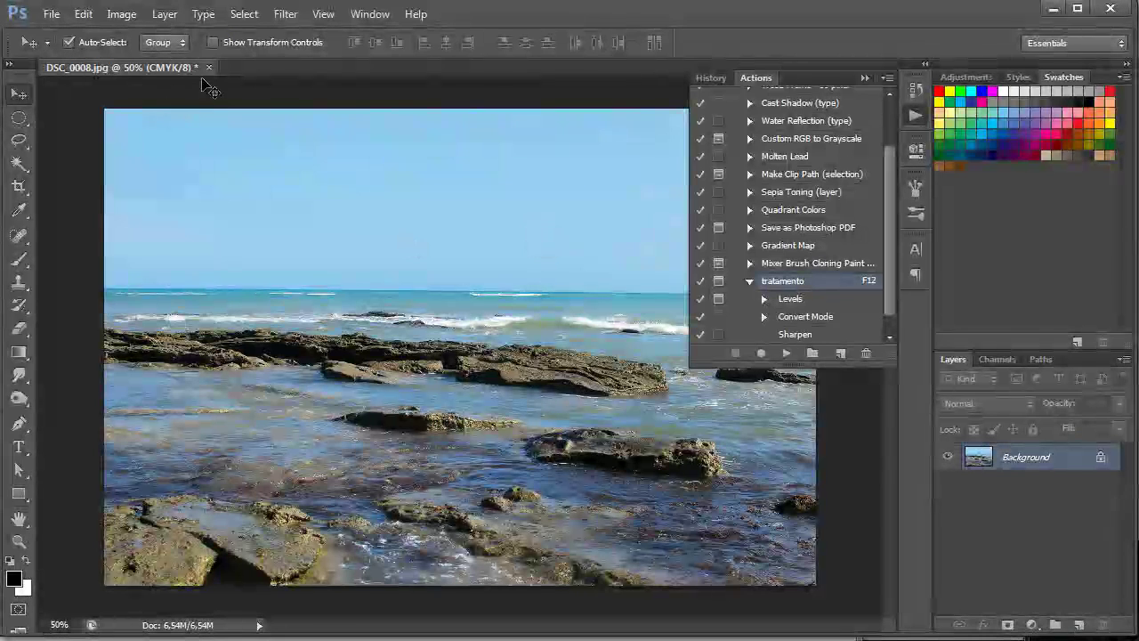
left_click(208, 68)
left_click(560, 252)
left_click(329, 246)
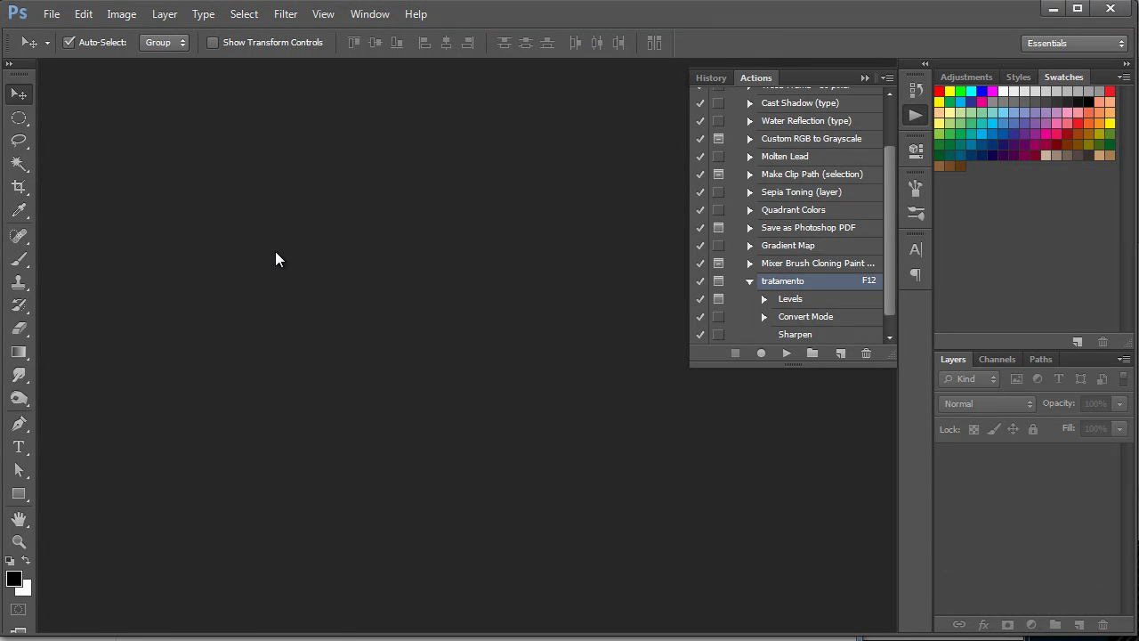
left_click(52, 14)
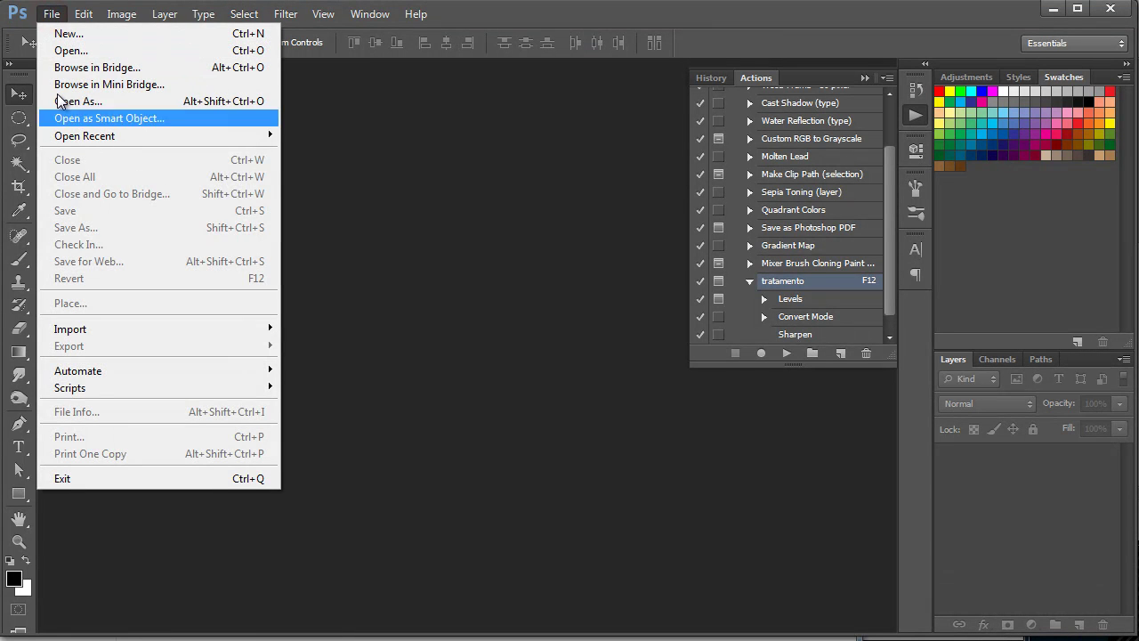
mouse_move(100, 387)
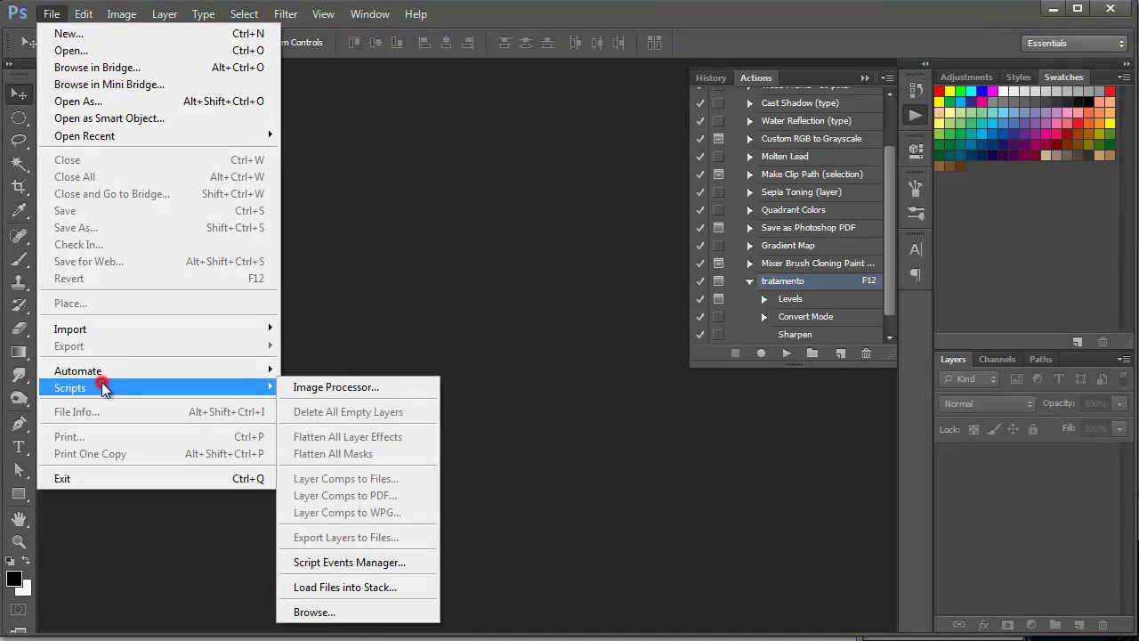
left_click(375, 387)
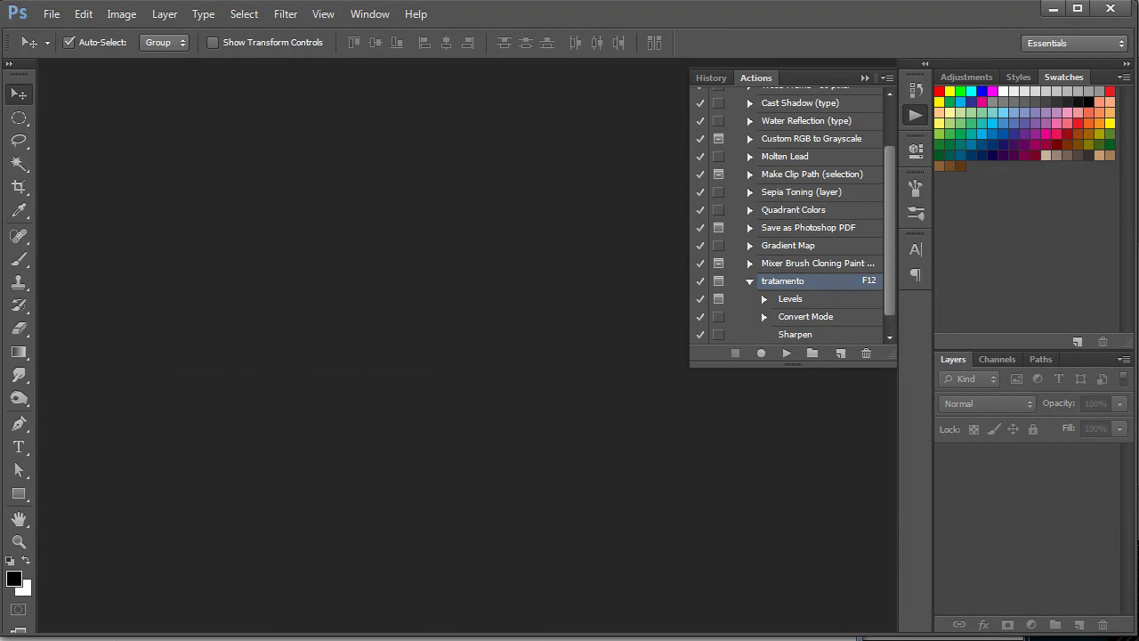
- Look over the JPEG photos in the aula37 folder in Windows Explorer, and return to Photoshop
key("alt+Tab")
left_click_drag(527, 196, 564, 96)
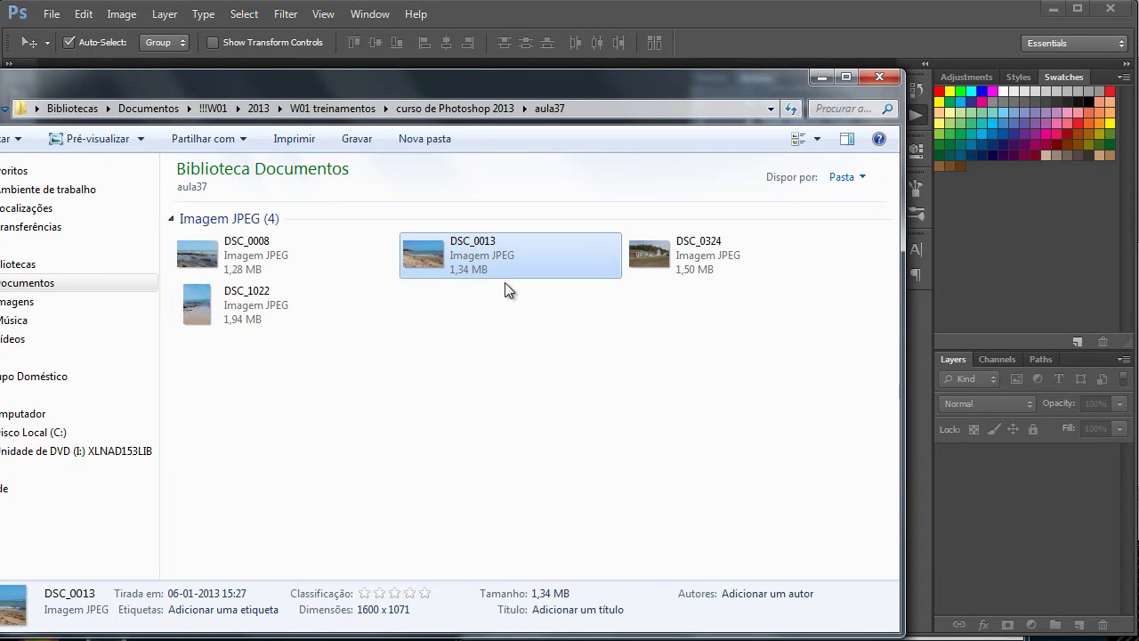
left_click_drag(479, 79, 496, 111)
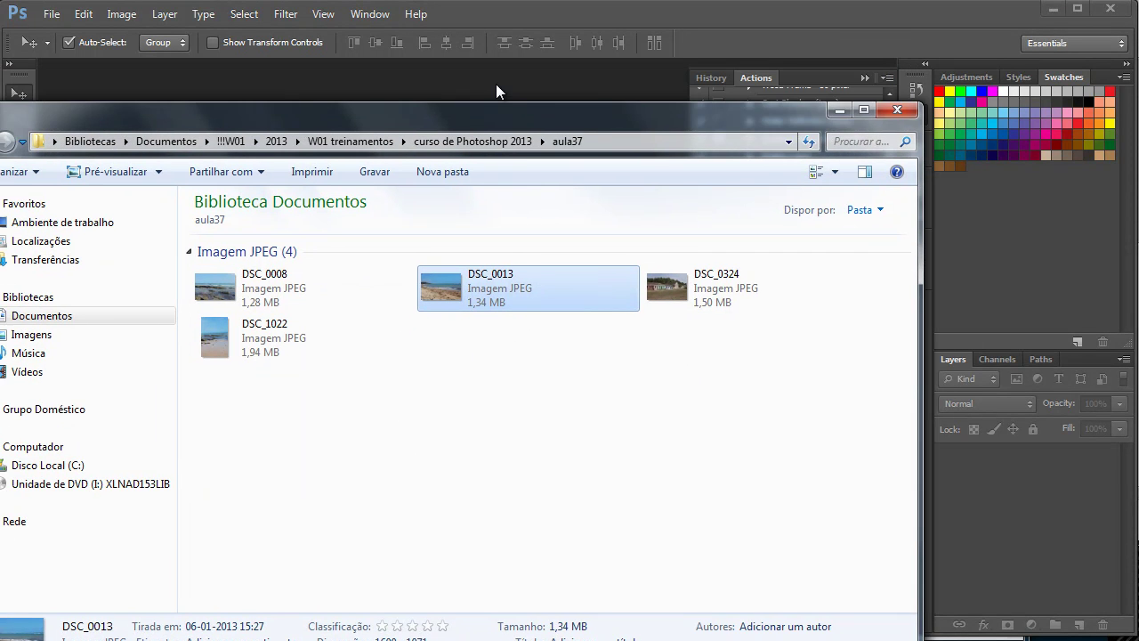
left_click(496, 85)
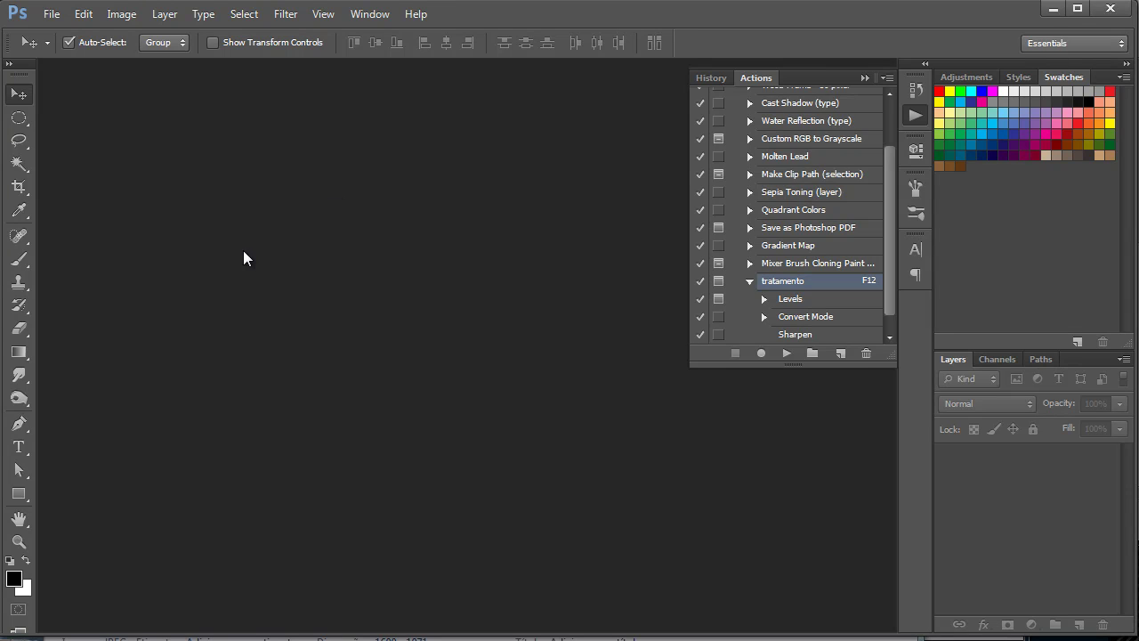
left_click(2, 110)
left_click(256, 317)
left_click(229, 290)
left_click(299, 329)
left_click(450, 283)
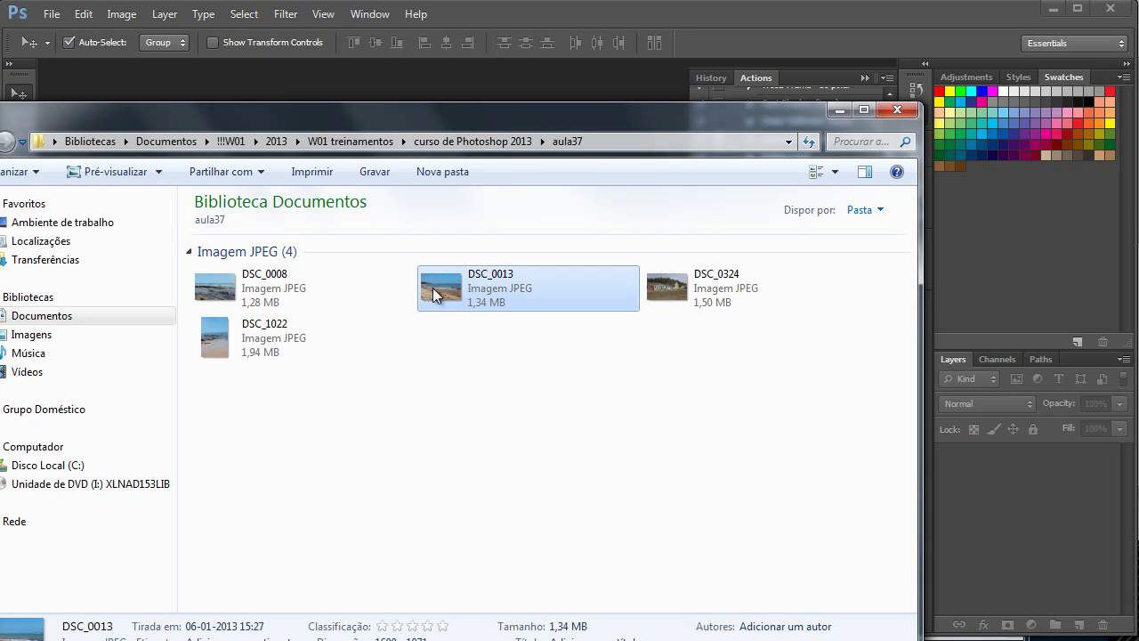
left_click(266, 294)
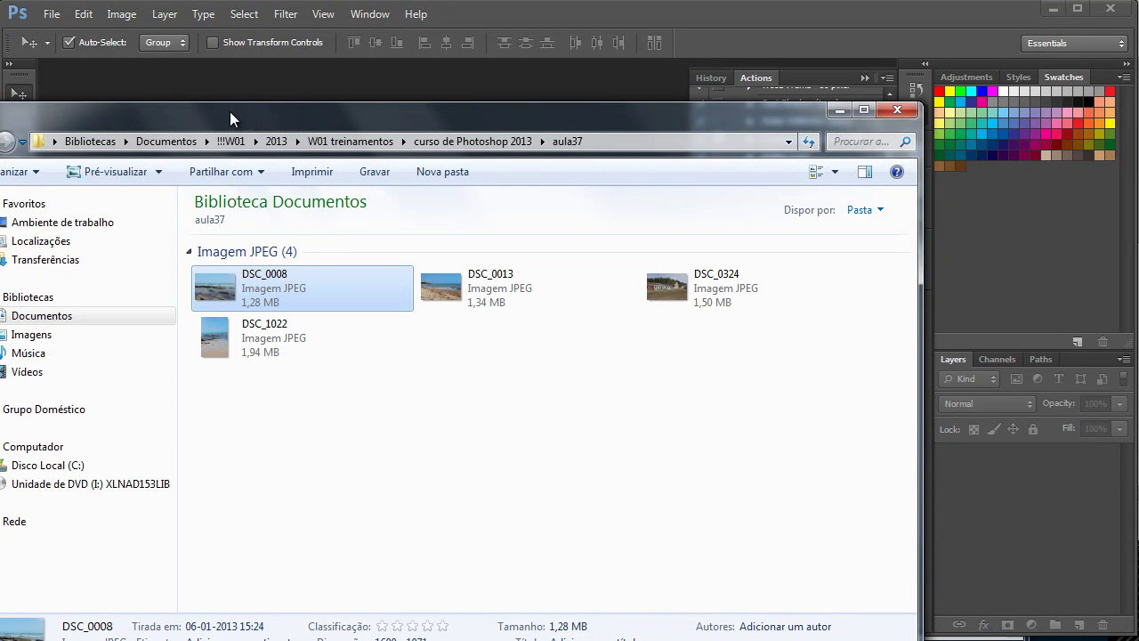
mouse_move(319, 114)
left_mouse_down()
mouse_move(356, 117)
mouse_move(338, 105)
left_mouse_up()
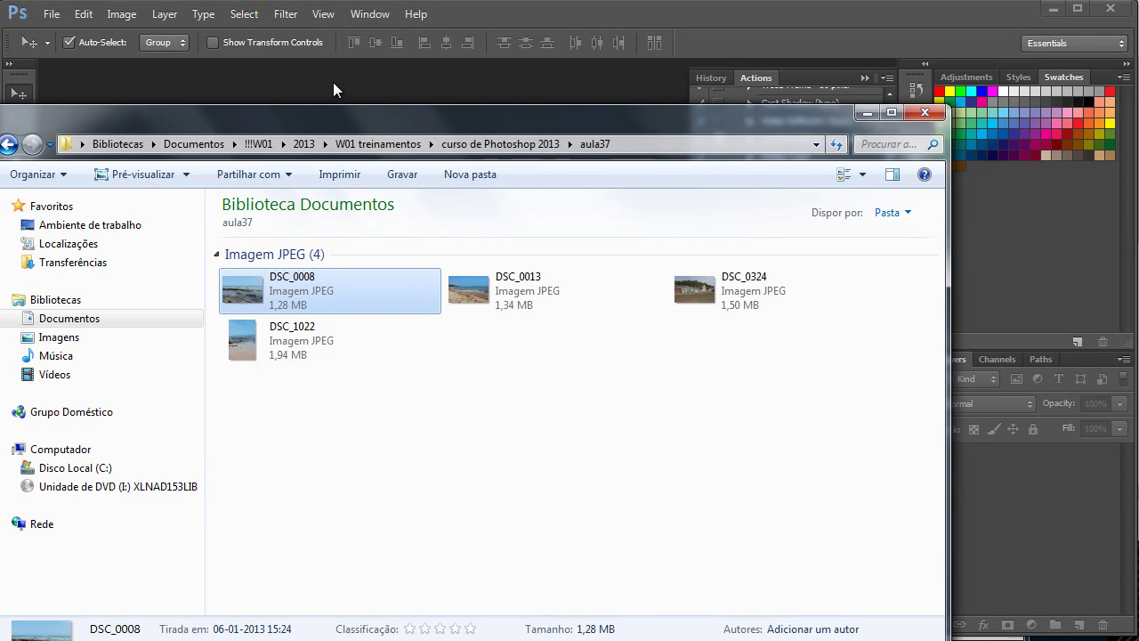
left_click(333, 83)
- Open the Image Processor script and place its dialog clear of the Actions list
left_click(50, 16)
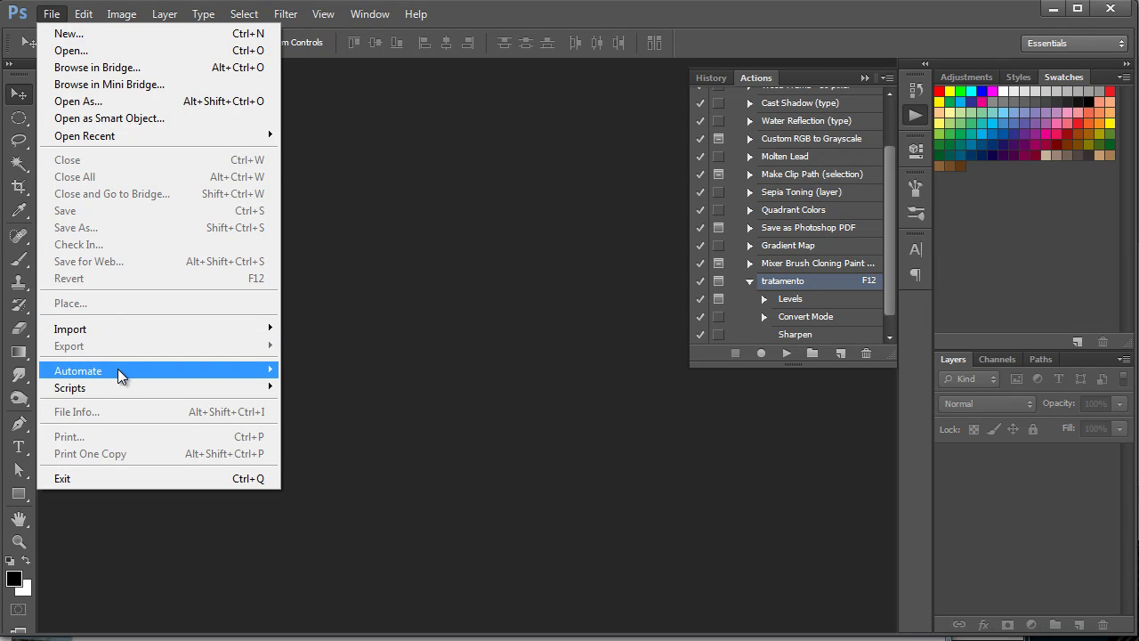
left_click(168, 392)
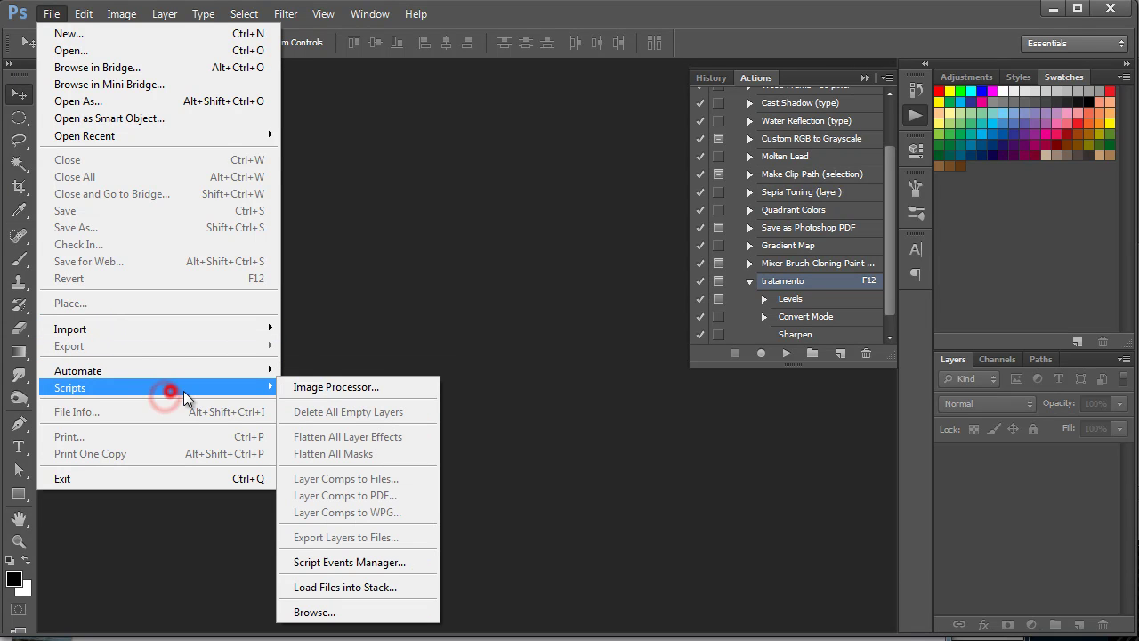
left_click(315, 389)
left_click_drag(476, 79, 169, 83)
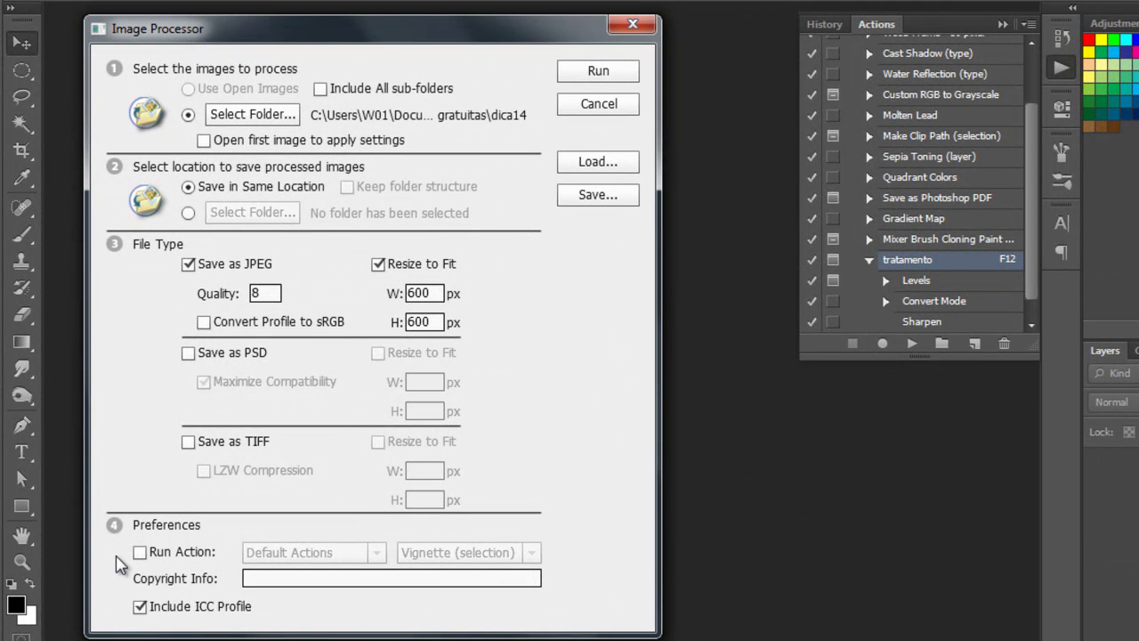
left_click_drag(150, 30, 123, 22)
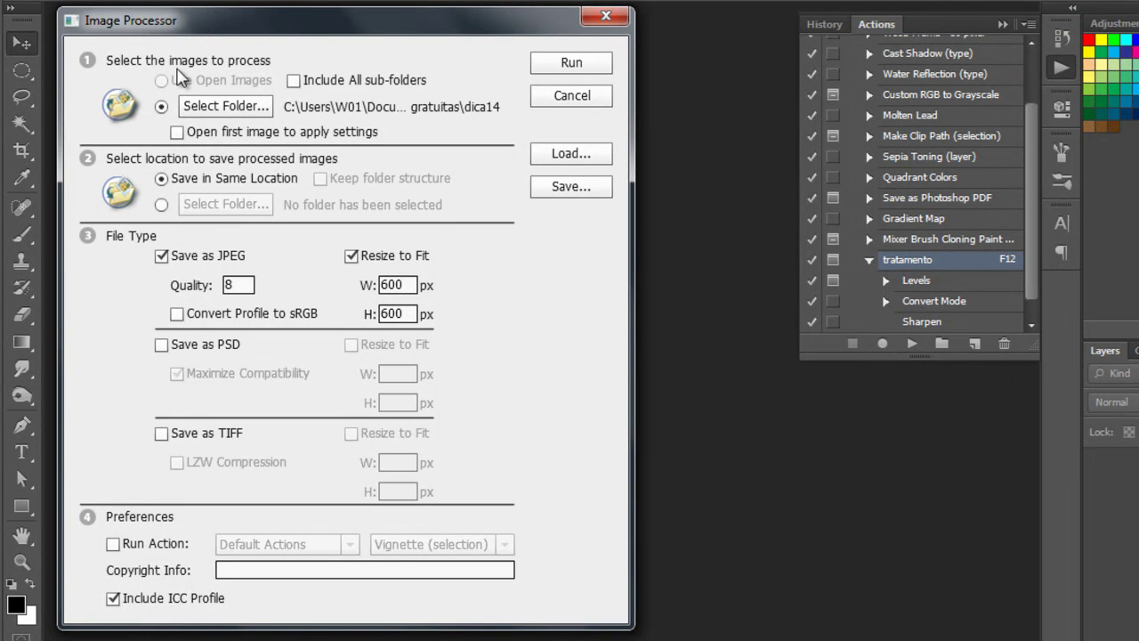
- Choose the aula37 folder as the source of the images and save the processed images in the same location
left_click(225, 107)
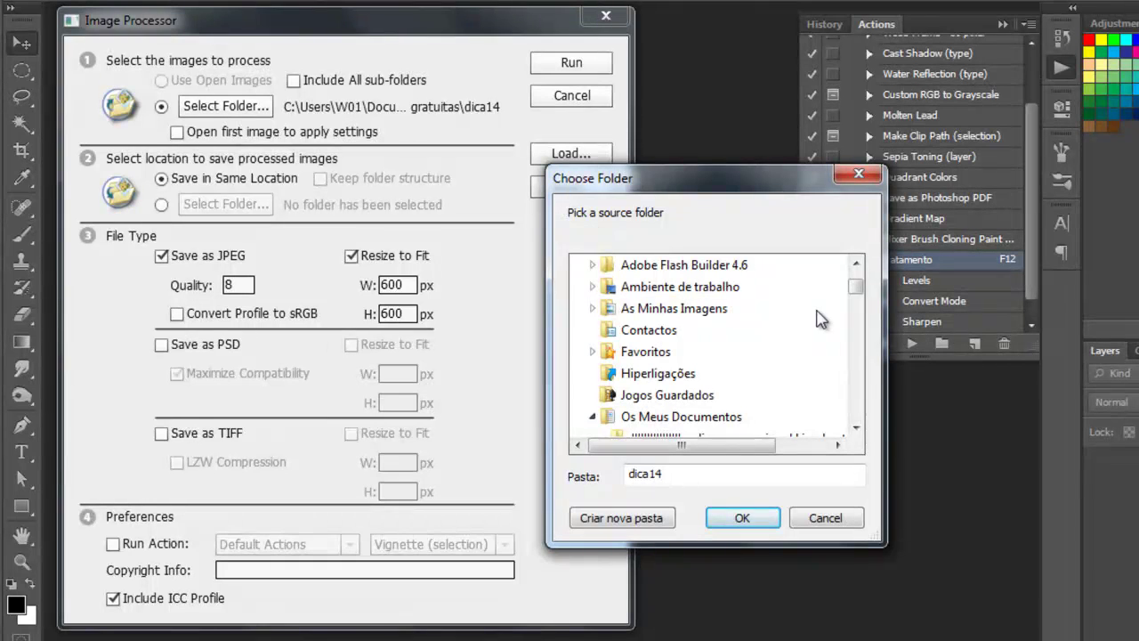
left_click_drag(854, 287, 856, 331)
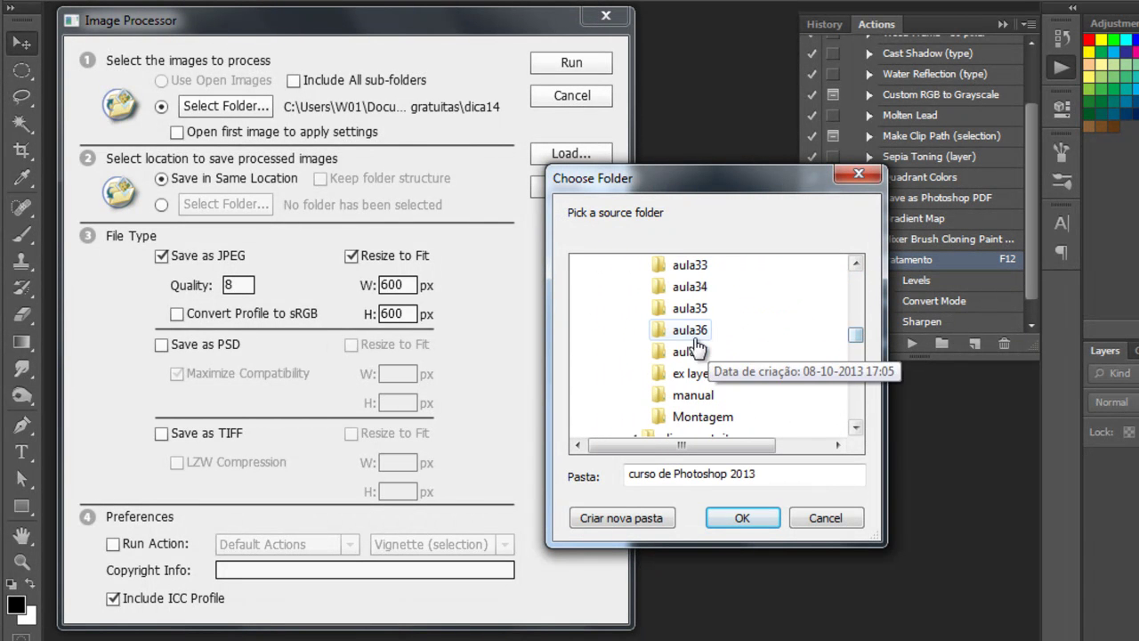
left_click(699, 353)
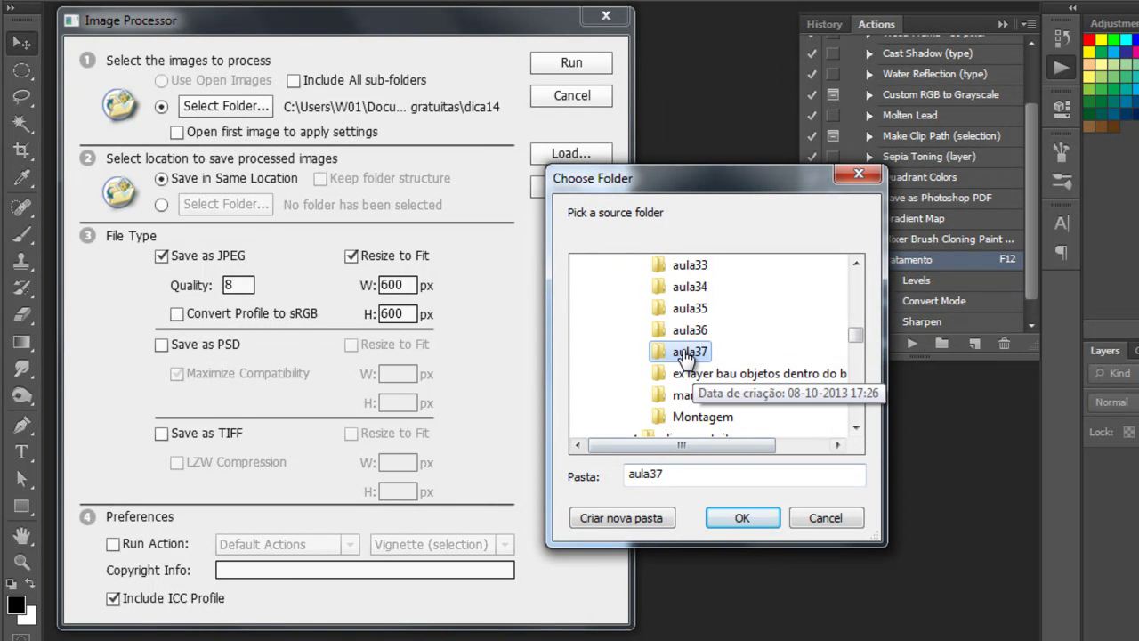
left_click(742, 517)
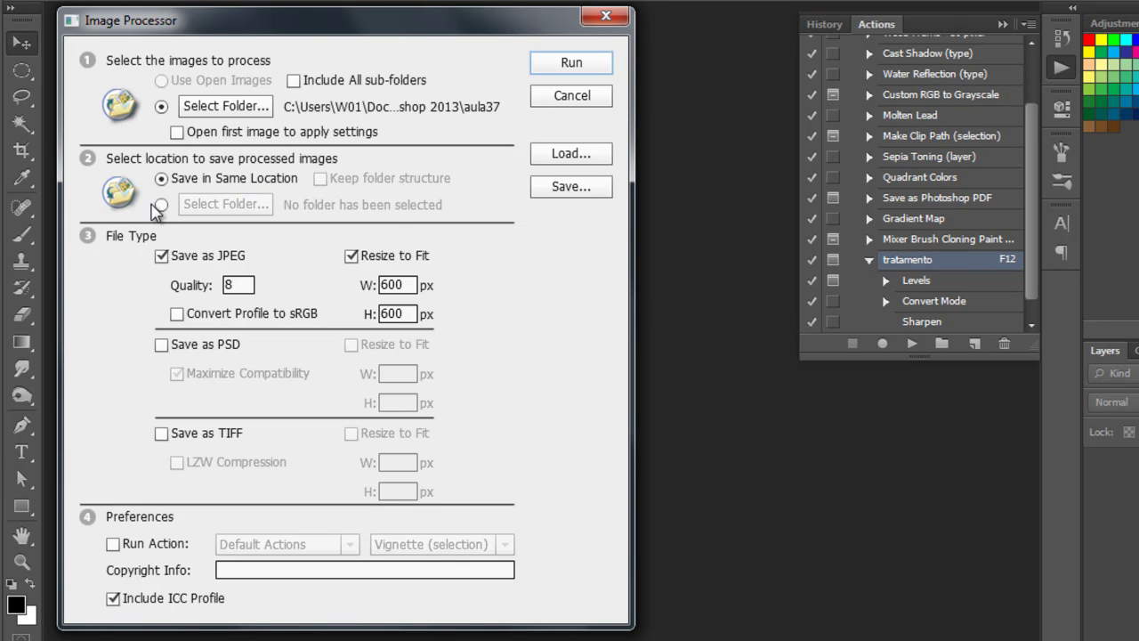
left_click(161, 204)
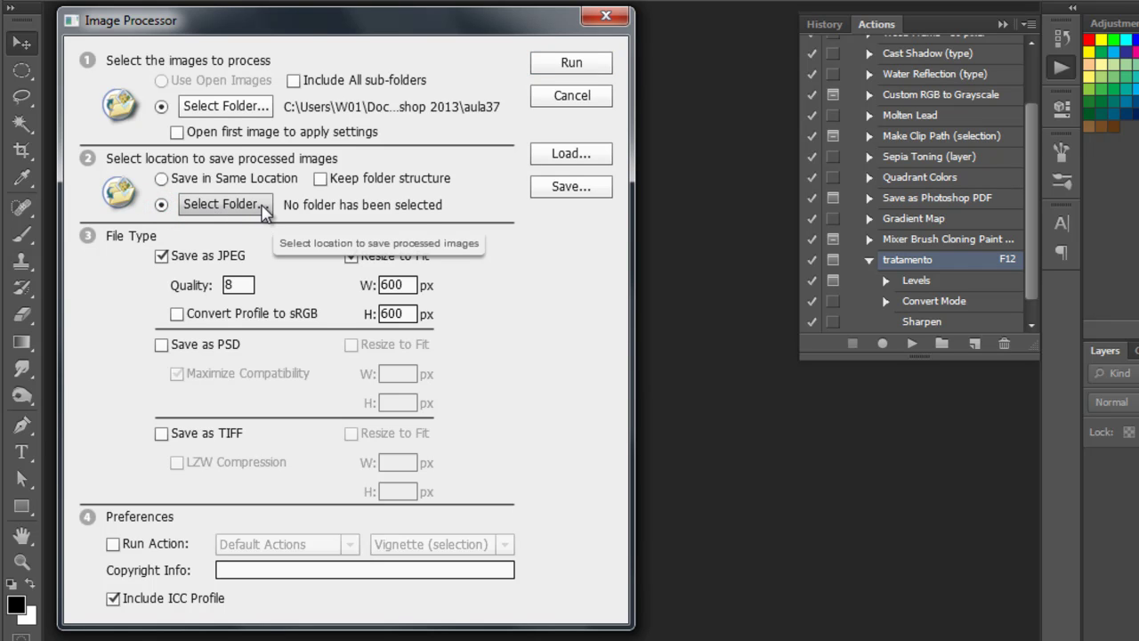
left_click(162, 178)
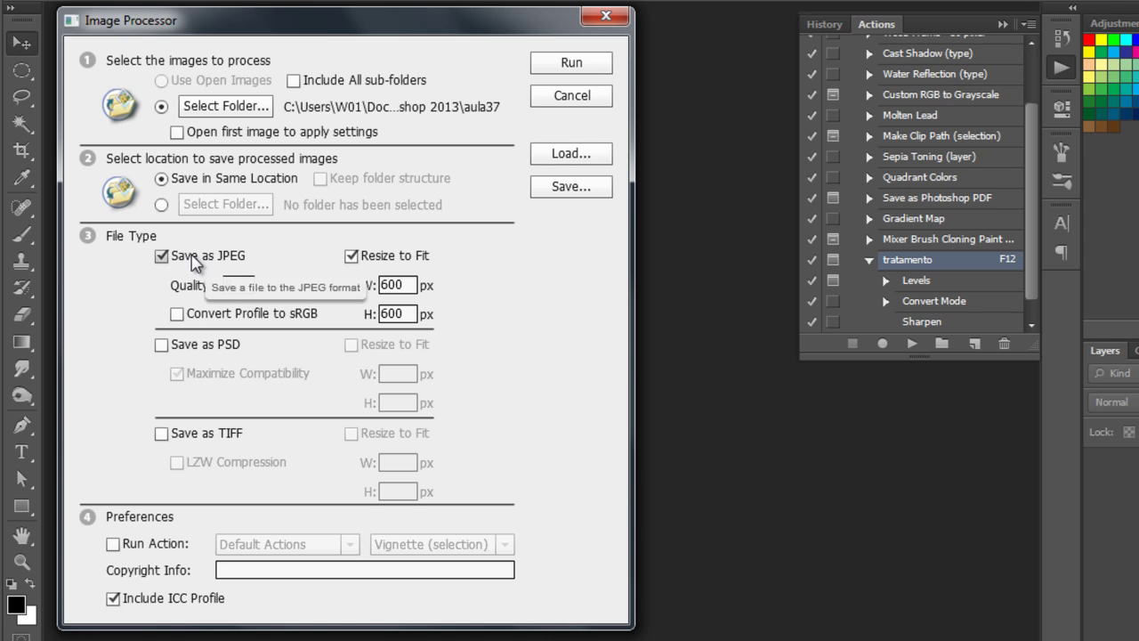
- Try a JPEG quality of 10, and set it back to 8
left_click(231, 285)
left_click_drag(234, 284, 203, 289)
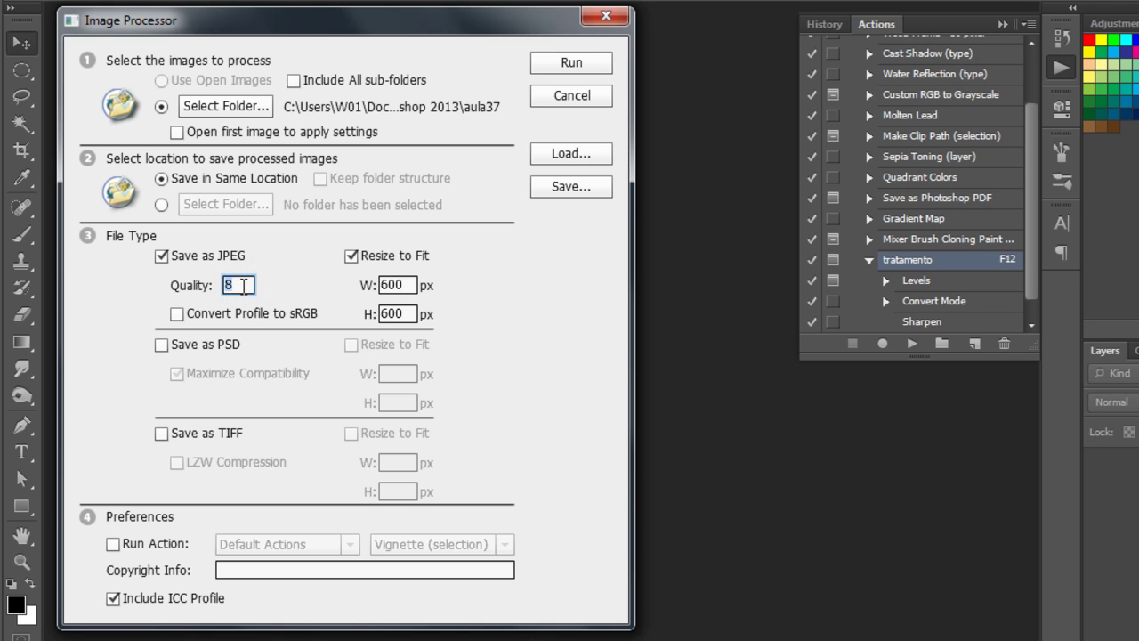
type("10")
left_click_drag(246, 284, 178, 282)
left_click_drag(248, 284, 206, 280)
type("8")
- Try the JPEG output without Resize to Fit, and turn the option back on
left_click(353, 256)
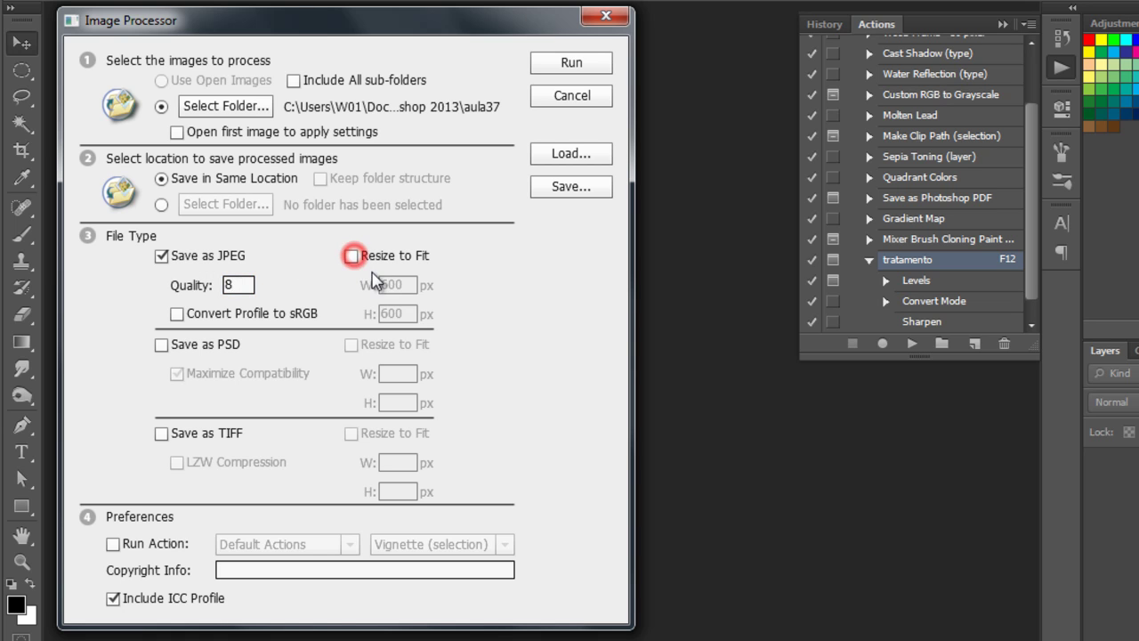
left_click(353, 256)
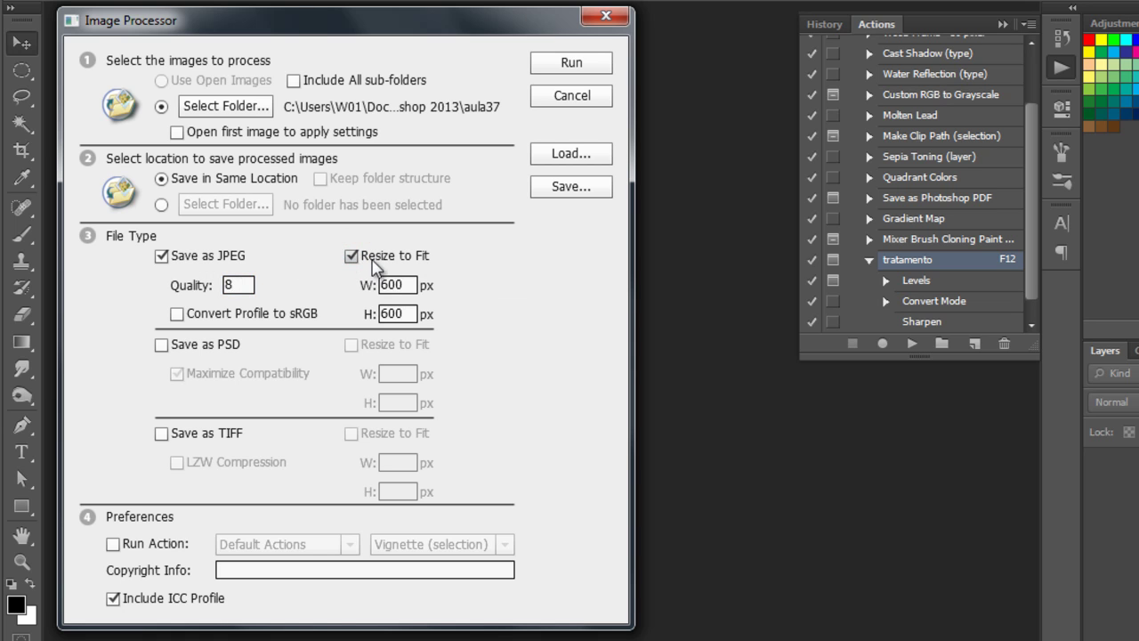
left_click(353, 256)
left_click(353, 256)
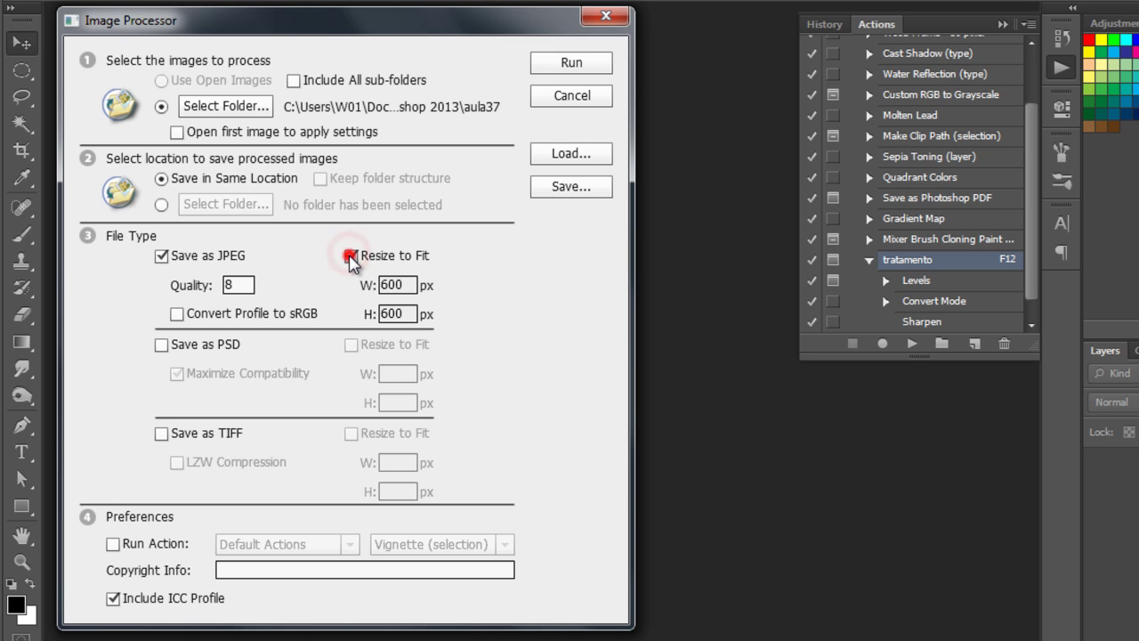
left_click(353, 256)
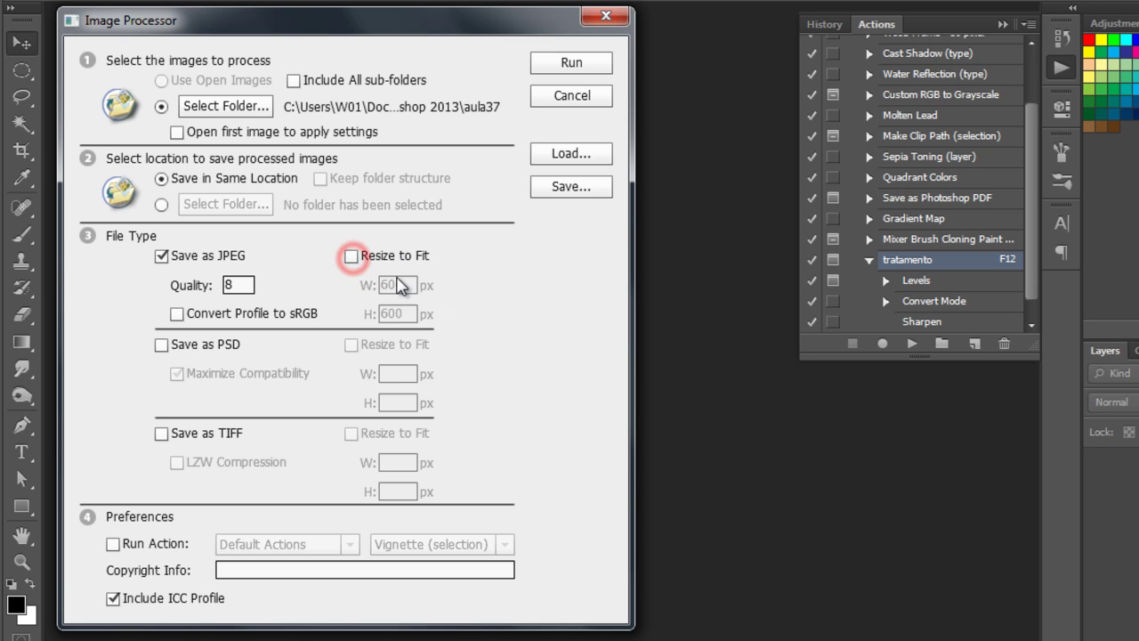
left_click(353, 257)
left_click_drag(405, 283, 371, 289)
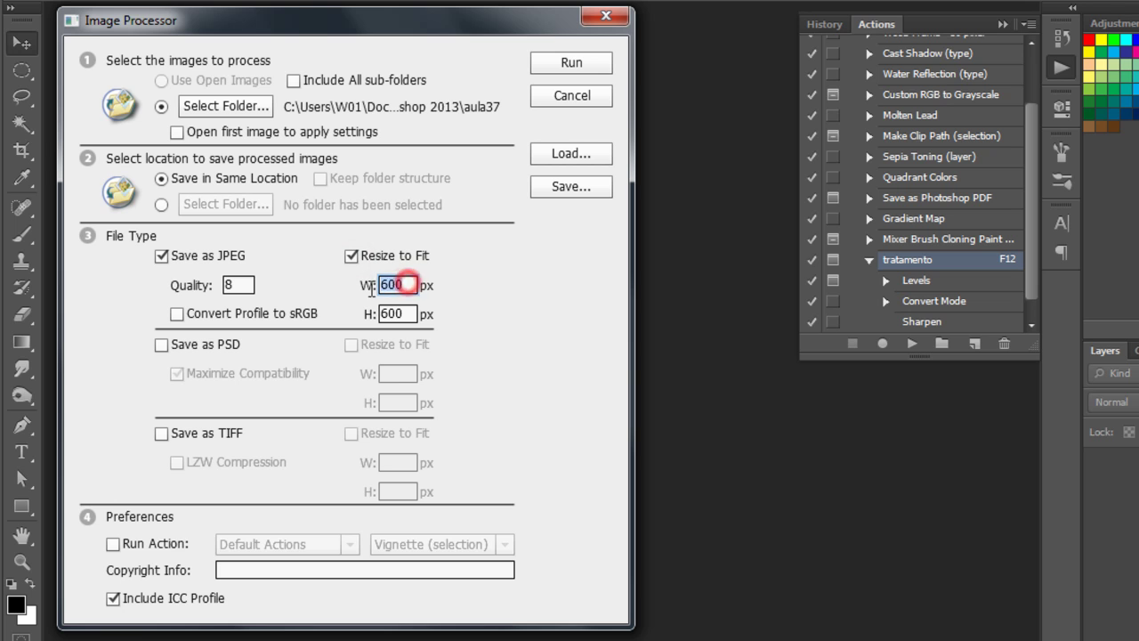
double_click(398, 315)
left_click(396, 284)
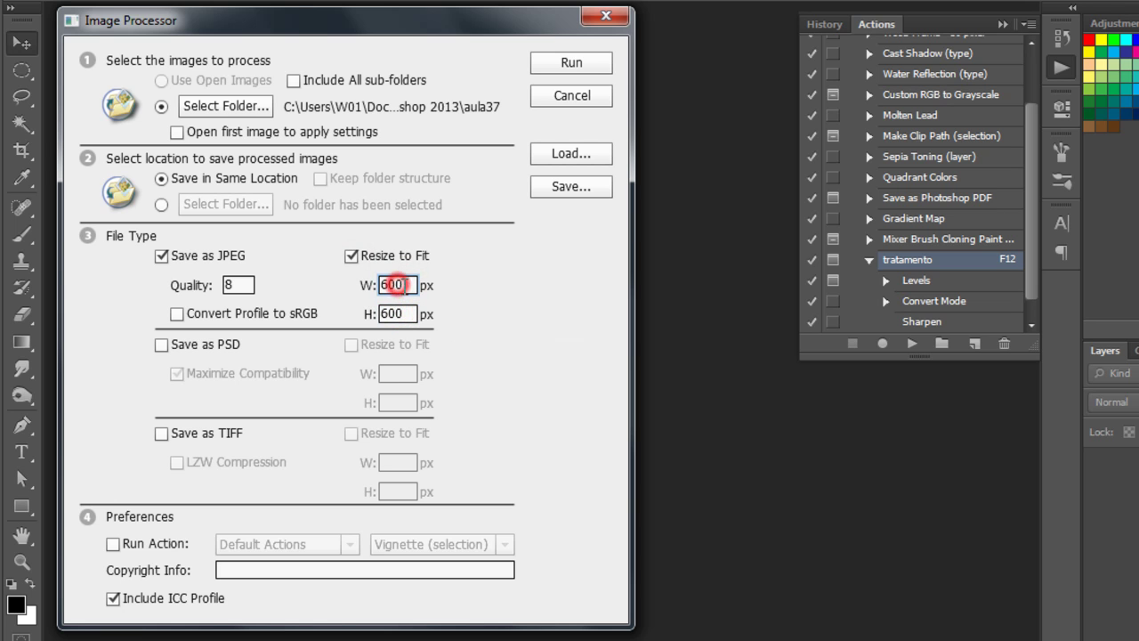
left_click(351, 256)
left_click(352, 257)
- Set the JPEG Resize to Fit limits to 800 px wide and 800 px high
left_click_drag(406, 284, 366, 288)
type("800")
key("Tab")
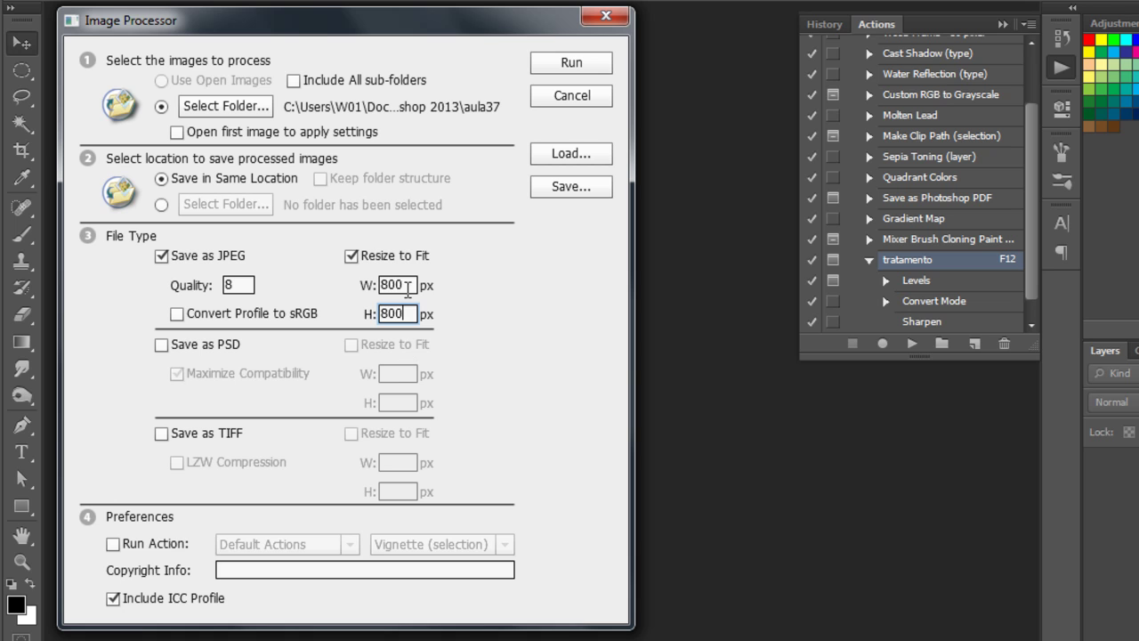
left_click(351, 256)
left_click(352, 256)
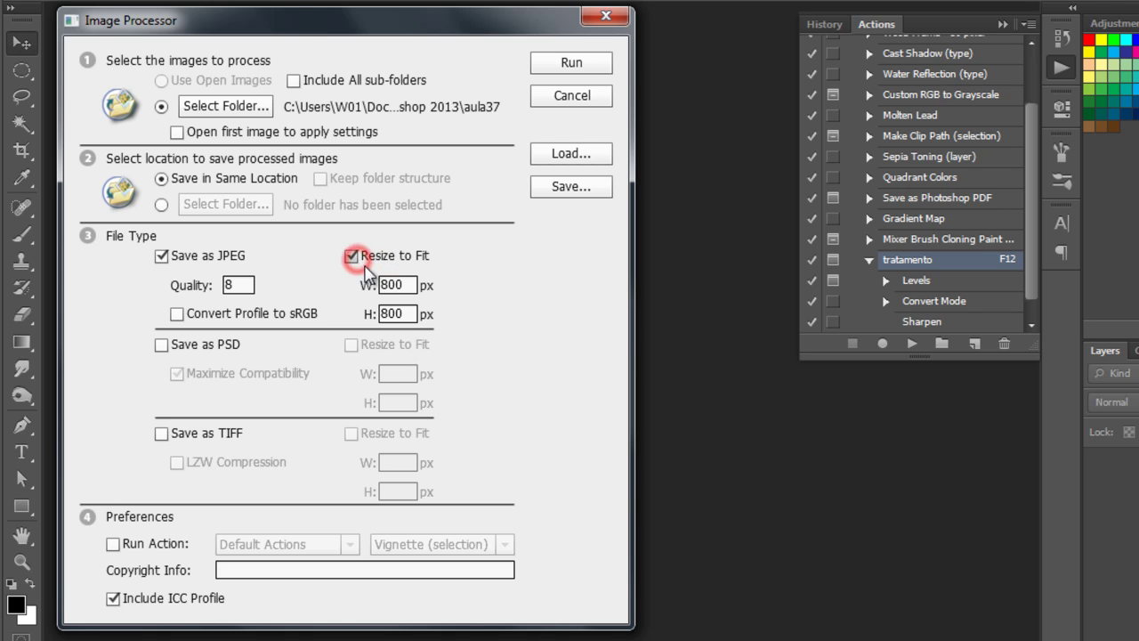
- Try adding PSD and TIFF as output formats, and turn both off again
left_click(162, 345)
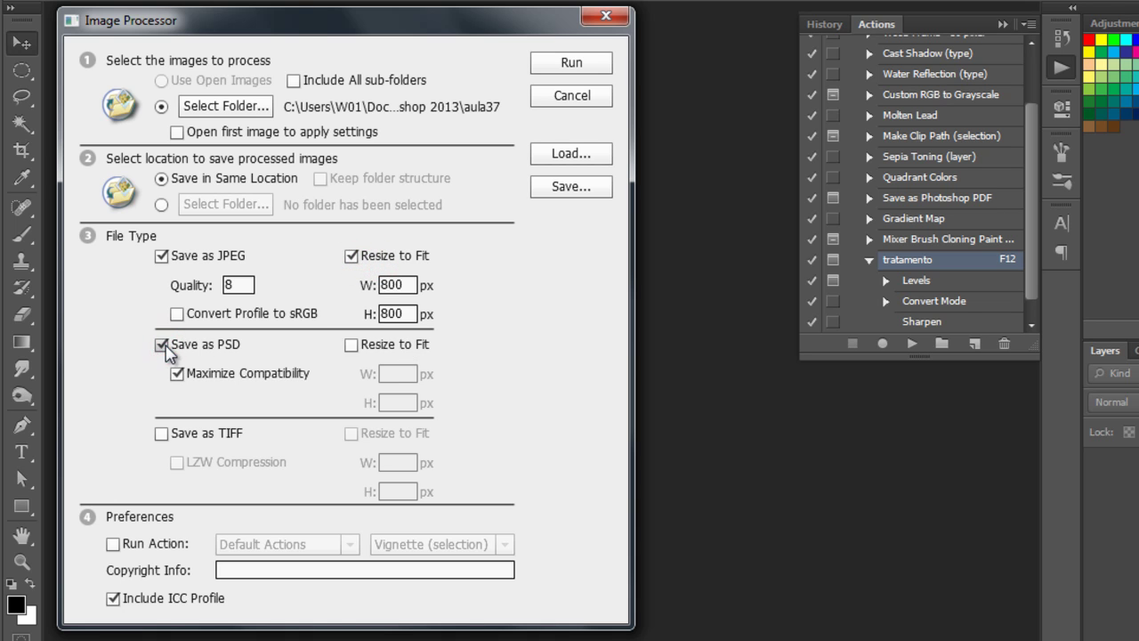
left_click(163, 345)
left_click(163, 345)
left_click(162, 345)
left_click(162, 433)
left_click(162, 434)
left_click(161, 345)
left_click(161, 345)
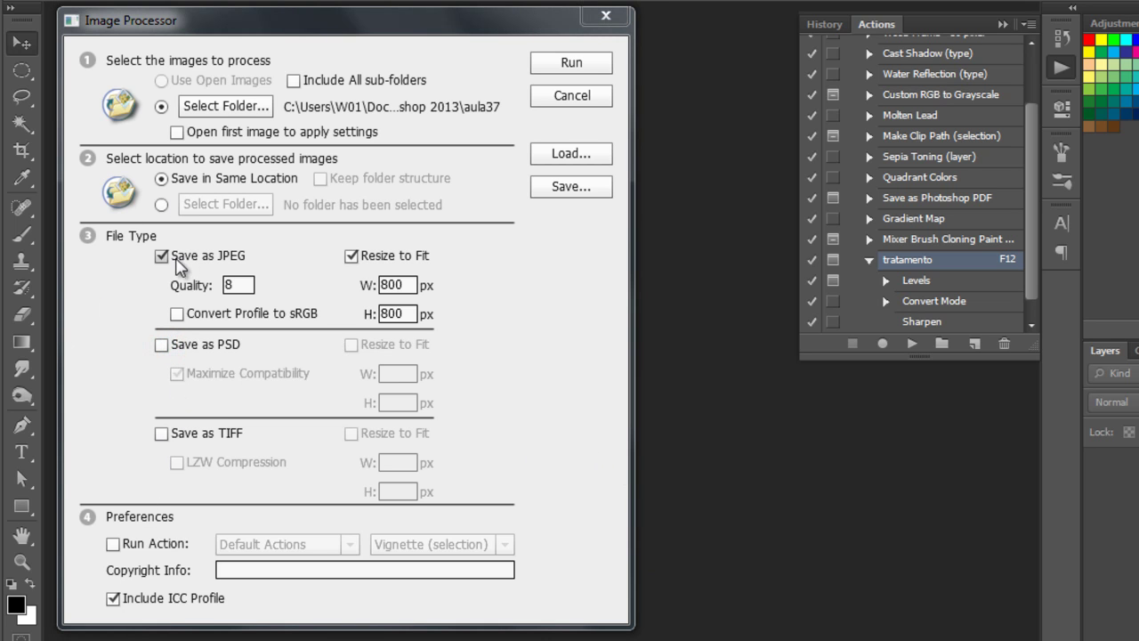
- Turn on Run Action in the Image Processor, choosing the Waves Frame action from the Frames set
left_click_drag(229, 33, 233, 33)
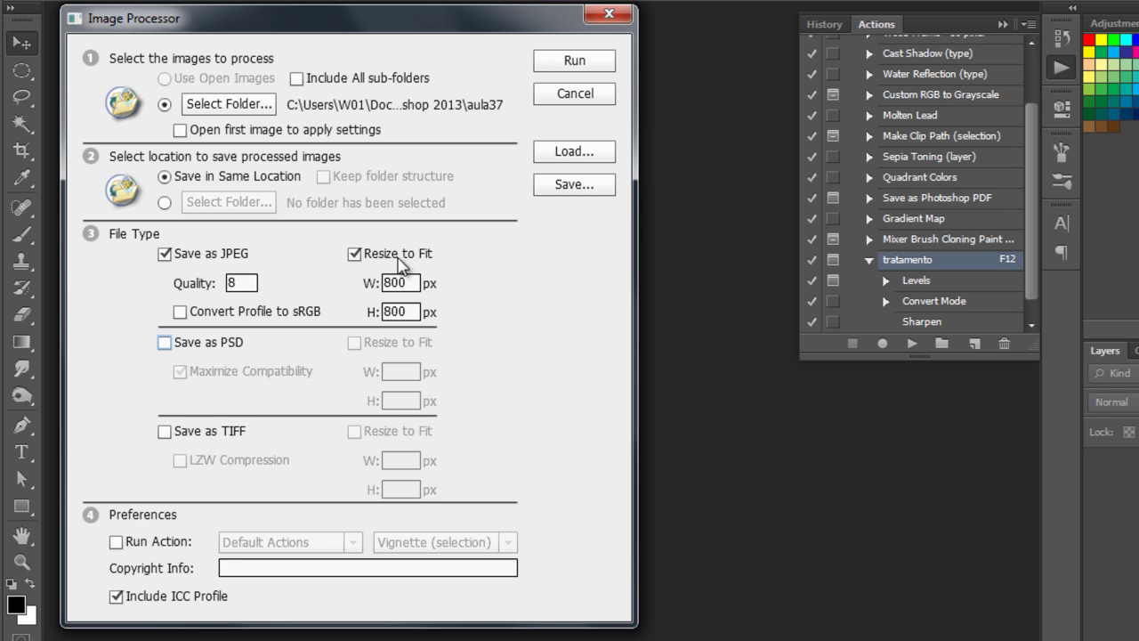
left_click(116, 542)
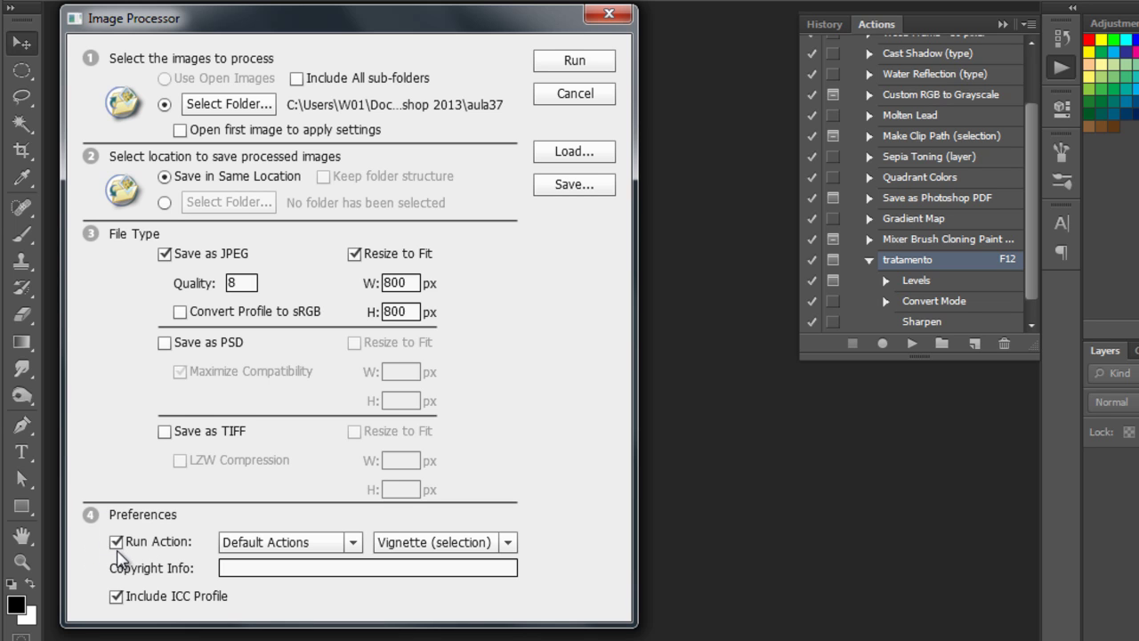
left_click(353, 542)
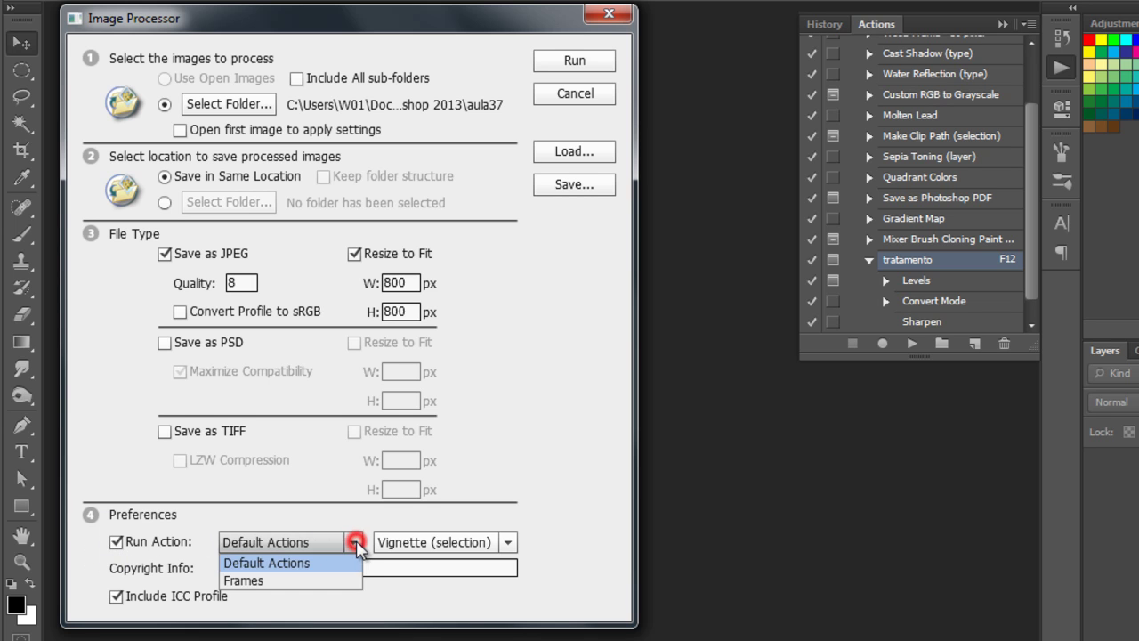
left_click(255, 581)
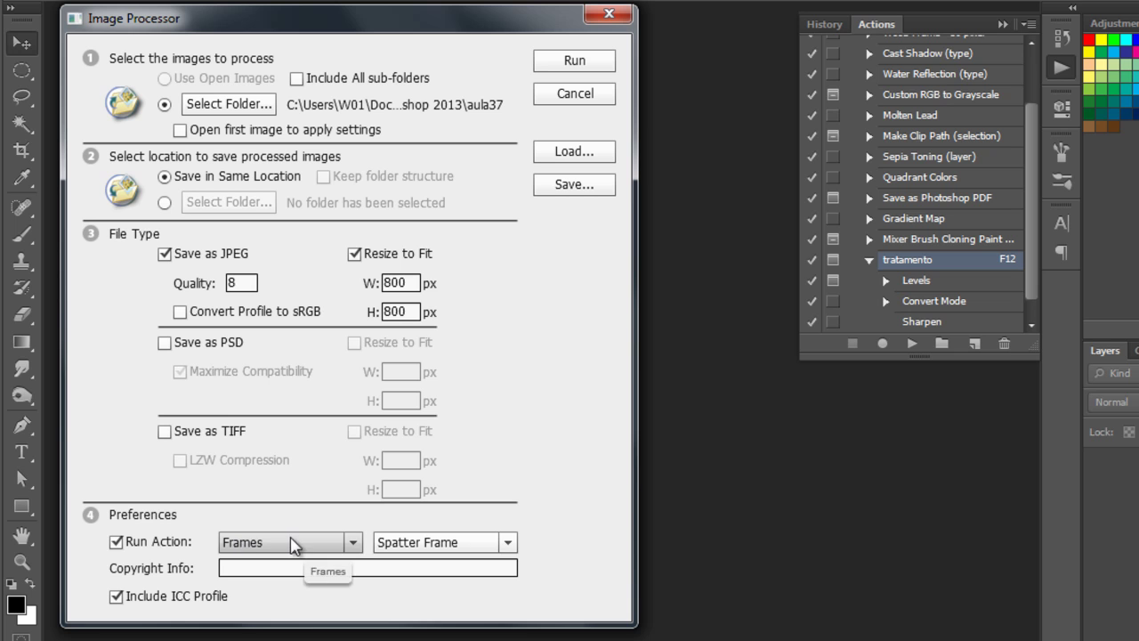
left_click(507, 542)
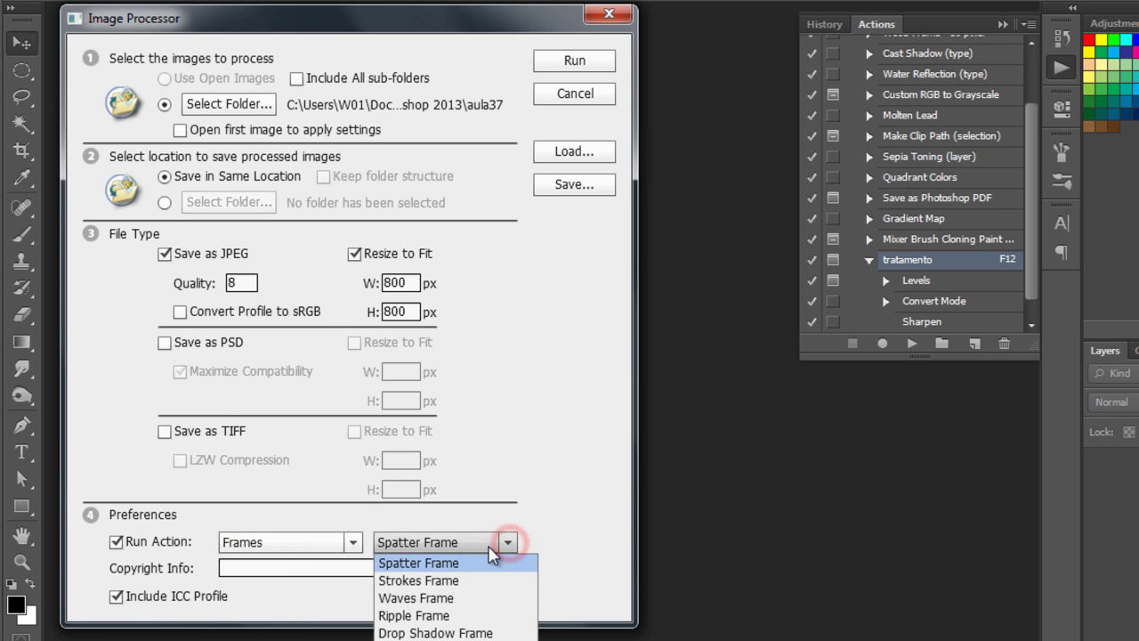
left_click(394, 600)
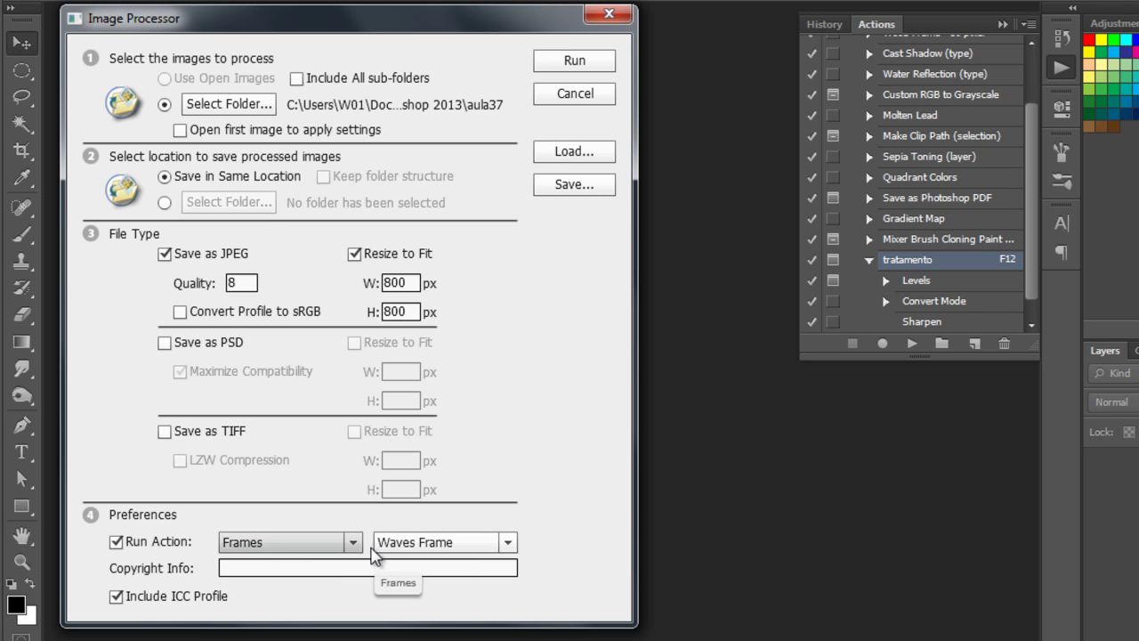
- Run the Image Processor on the aula37 folder and collapse the expanded Actions panel
left_click(577, 64)
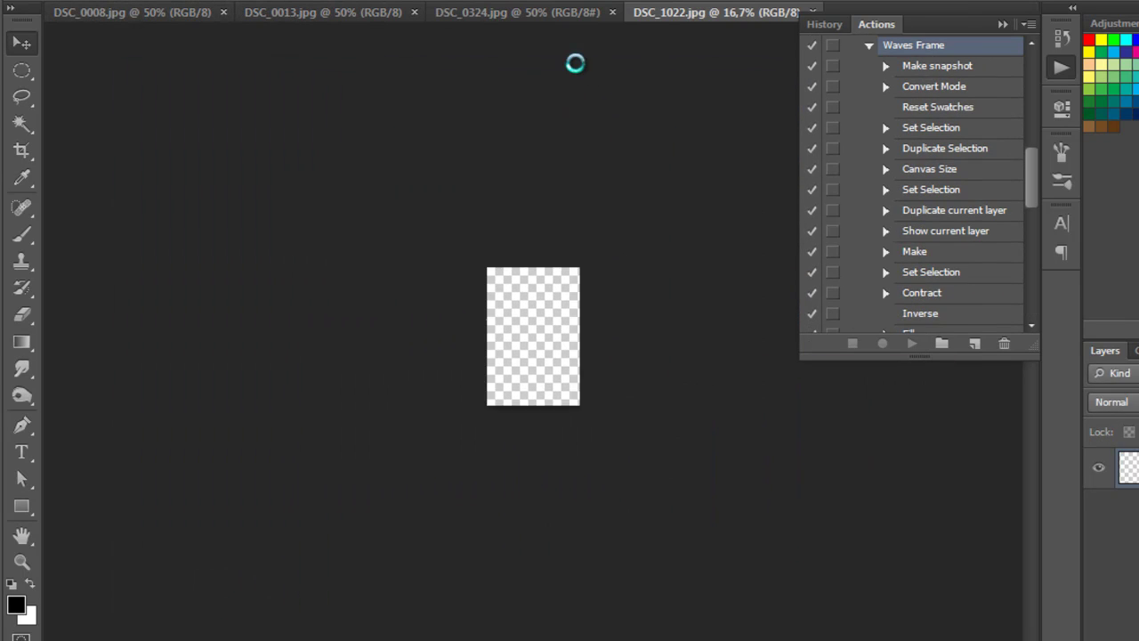
left_click(908, 475)
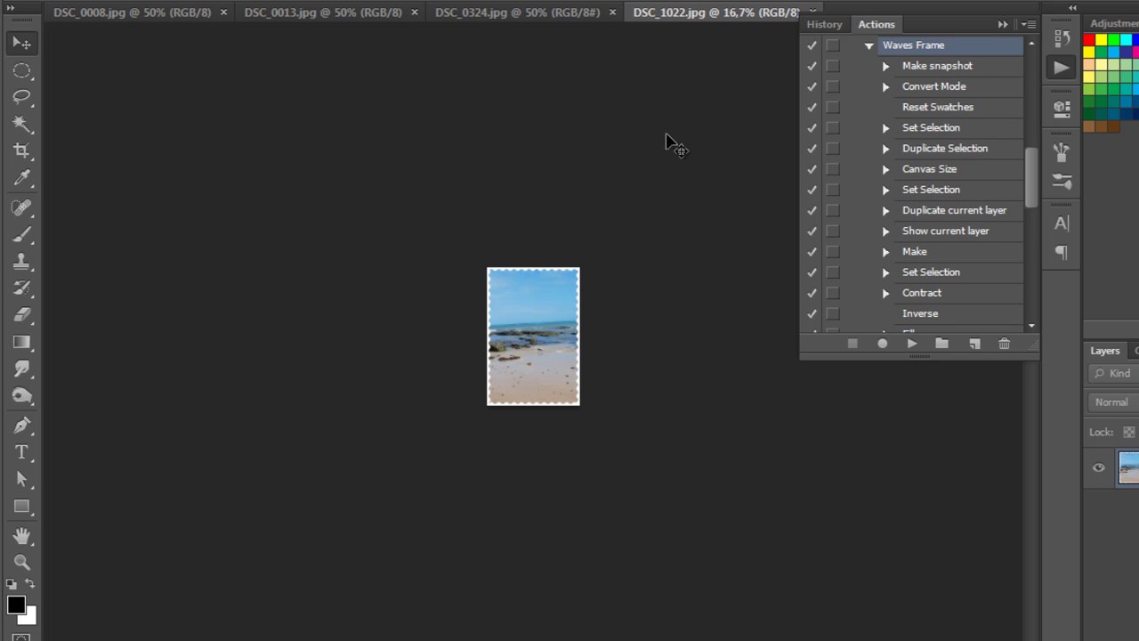
left_click(1002, 25)
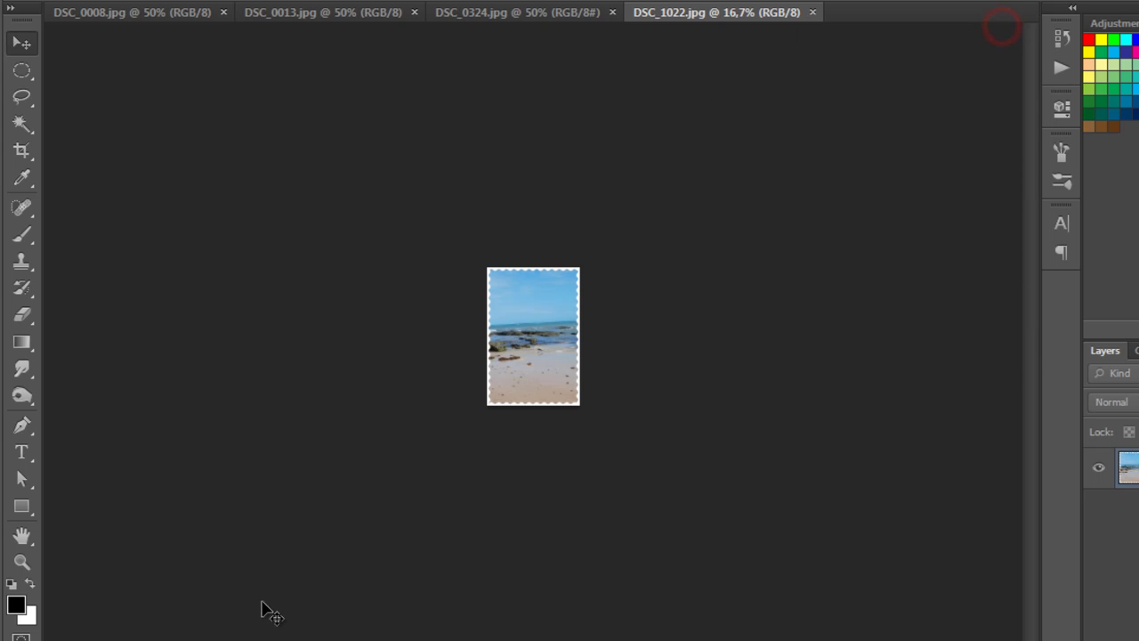
- Switch to Windows Explorer and open the JPEG output folder inside aula37
key("alt+Tab")
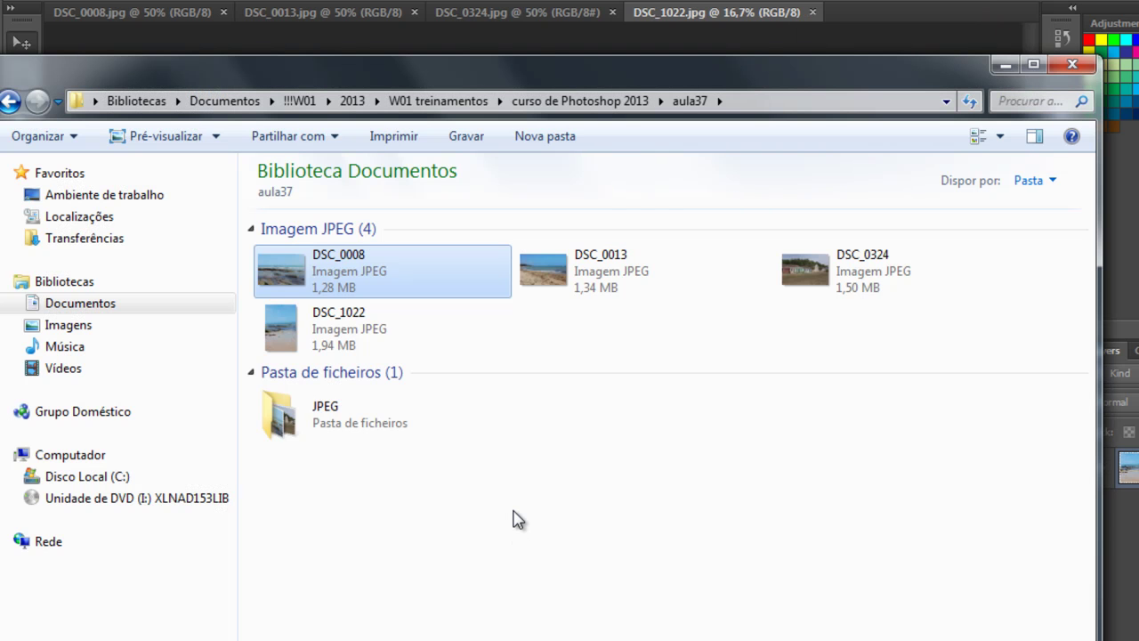
left_click(512, 499)
left_click(358, 430)
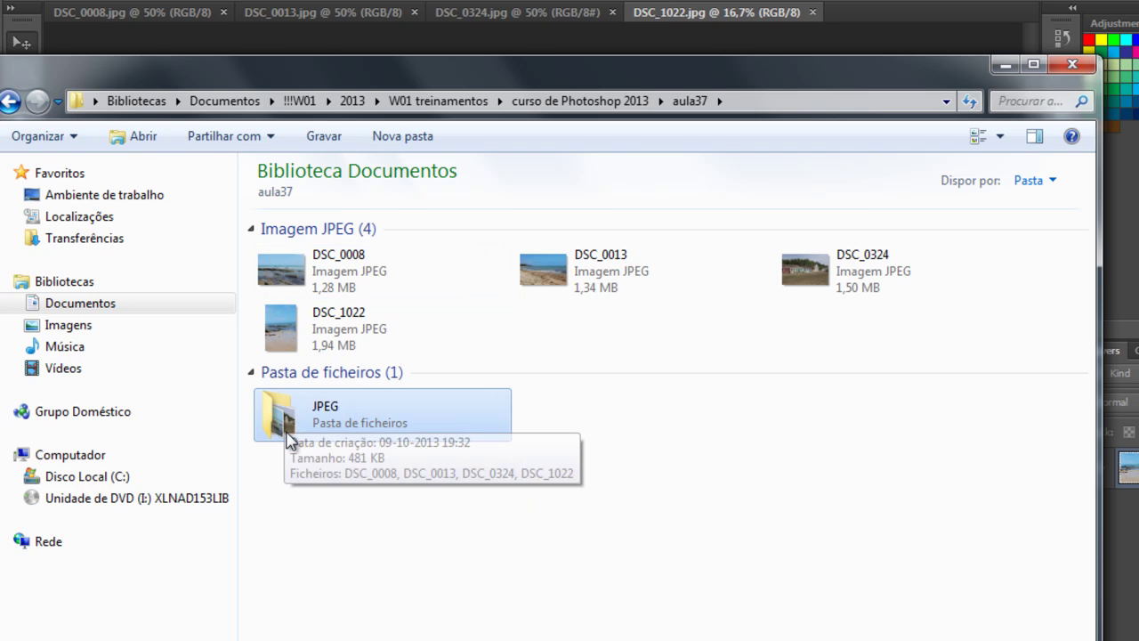
double_click(319, 424)
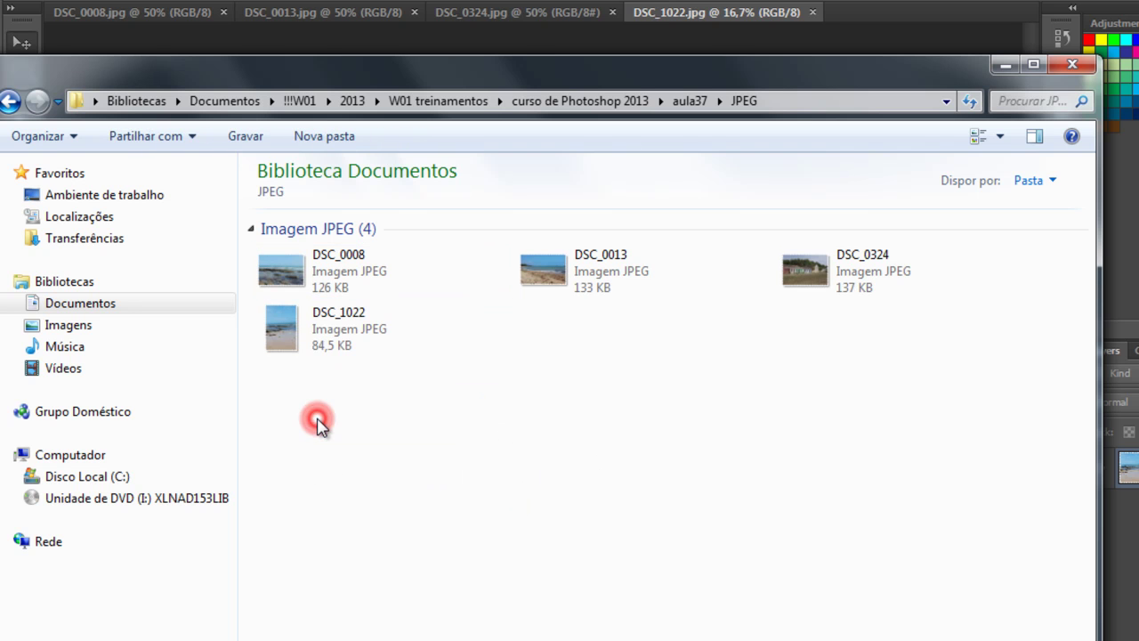
- Open DSC_0008 in Windows Photo Viewer, browse through the processed photos to examine their wavy frames, and close the viewer
left_click(331, 279)
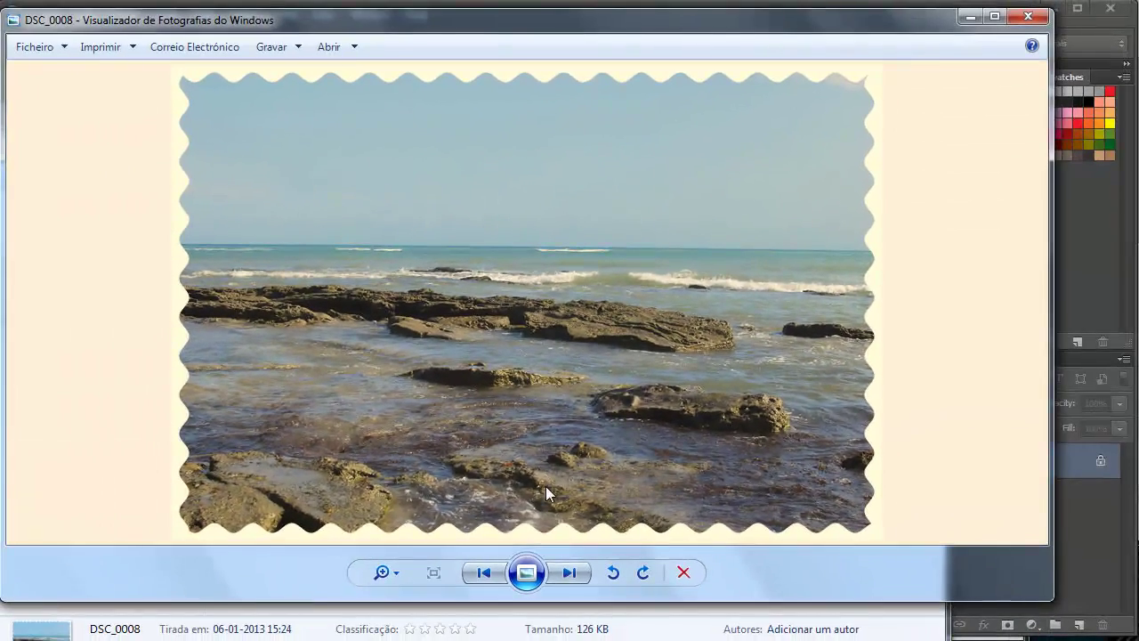
left_click(637, 615)
left_click(570, 571)
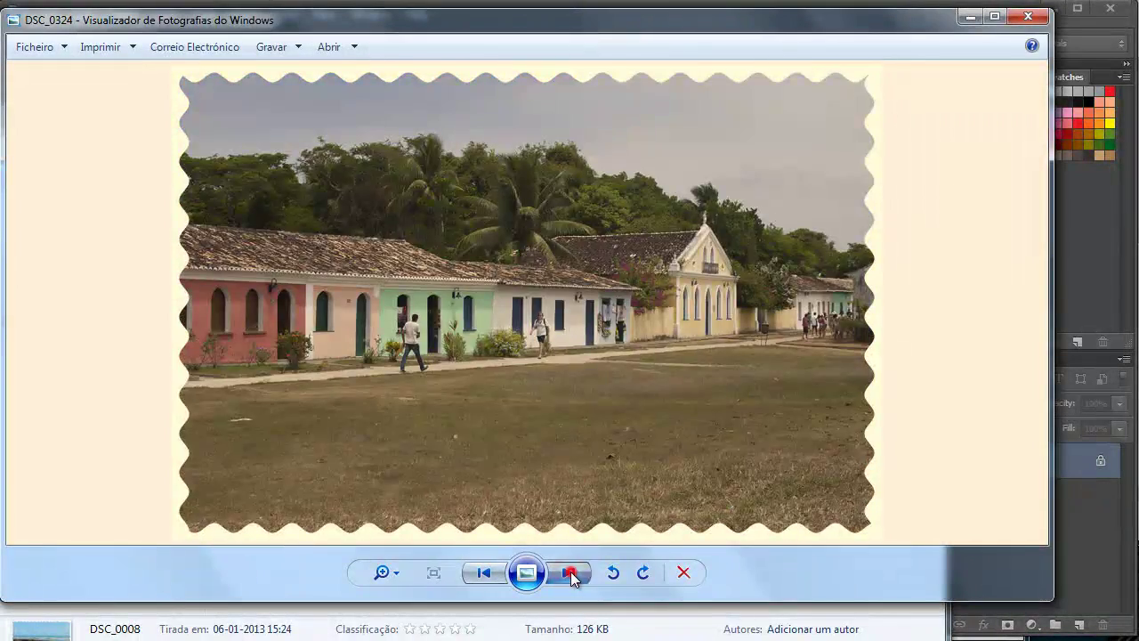
left_click(570, 571)
left_click(571, 572)
left_click(571, 571)
left_click(570, 571)
left_click(570, 572)
left_click(571, 571)
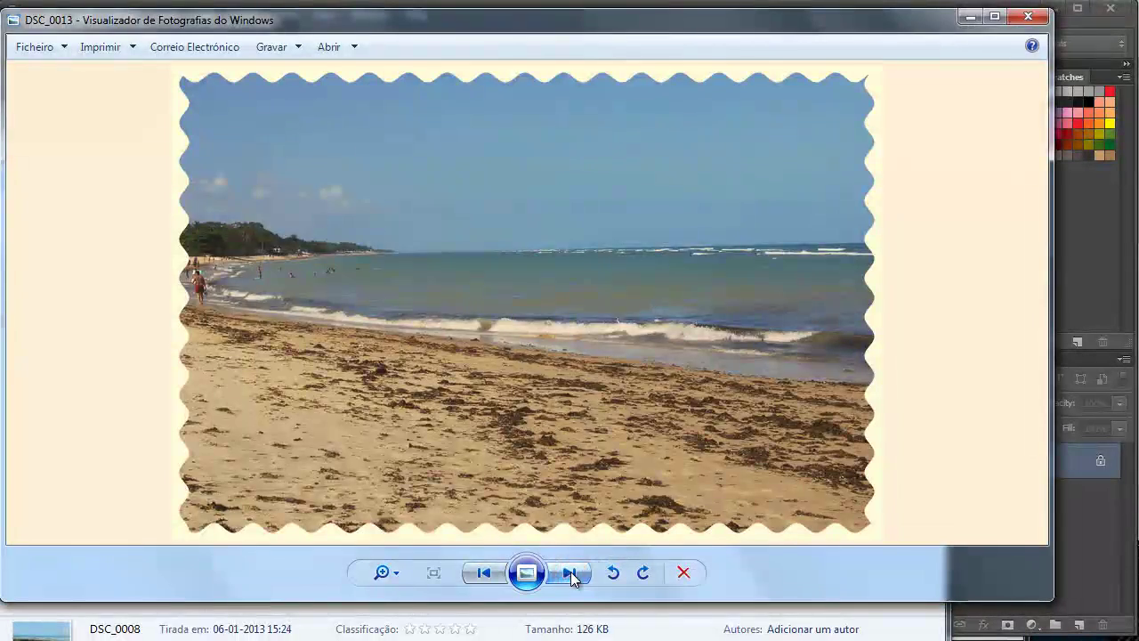
left_click(570, 571)
left_click(1025, 20)
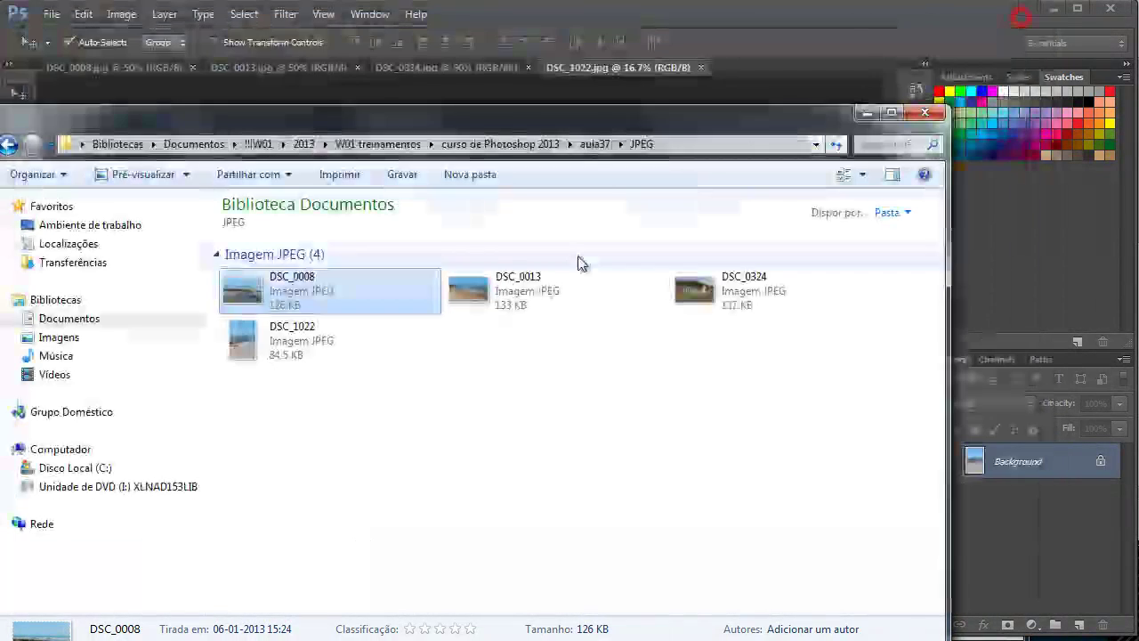
- Check the pixel dimensions of DSC_1022, DSC_0008, DSC_0013 and DSC_0324 in the JPEG folder's file details
left_click(300, 345)
left_click_drag(444, 117, 466, 29)
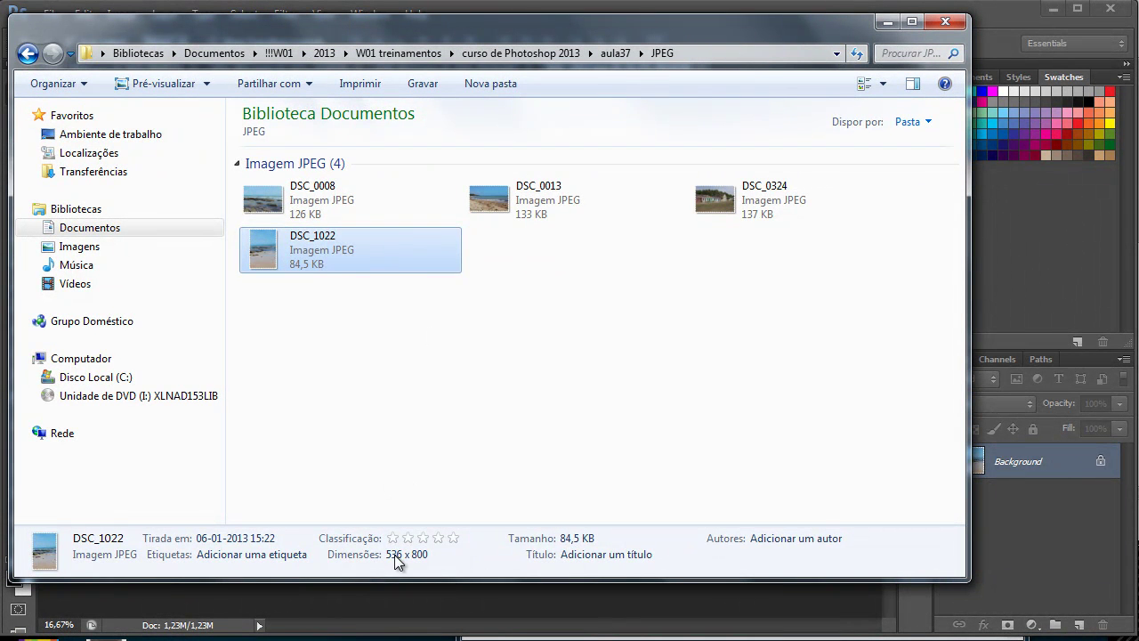
left_click(303, 196)
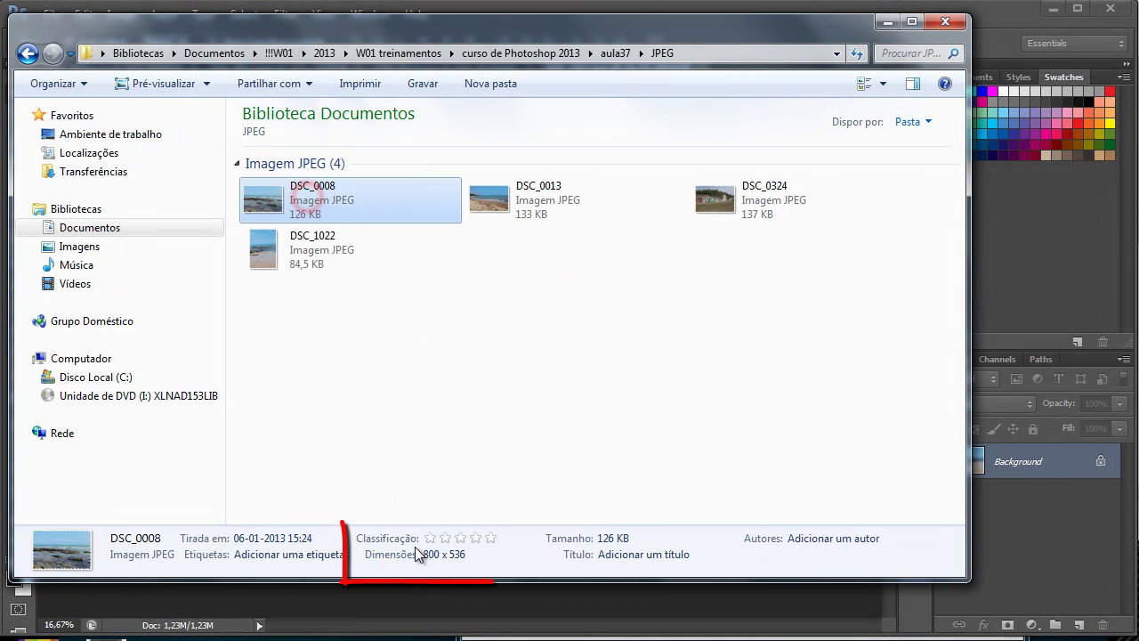
left_click(522, 203)
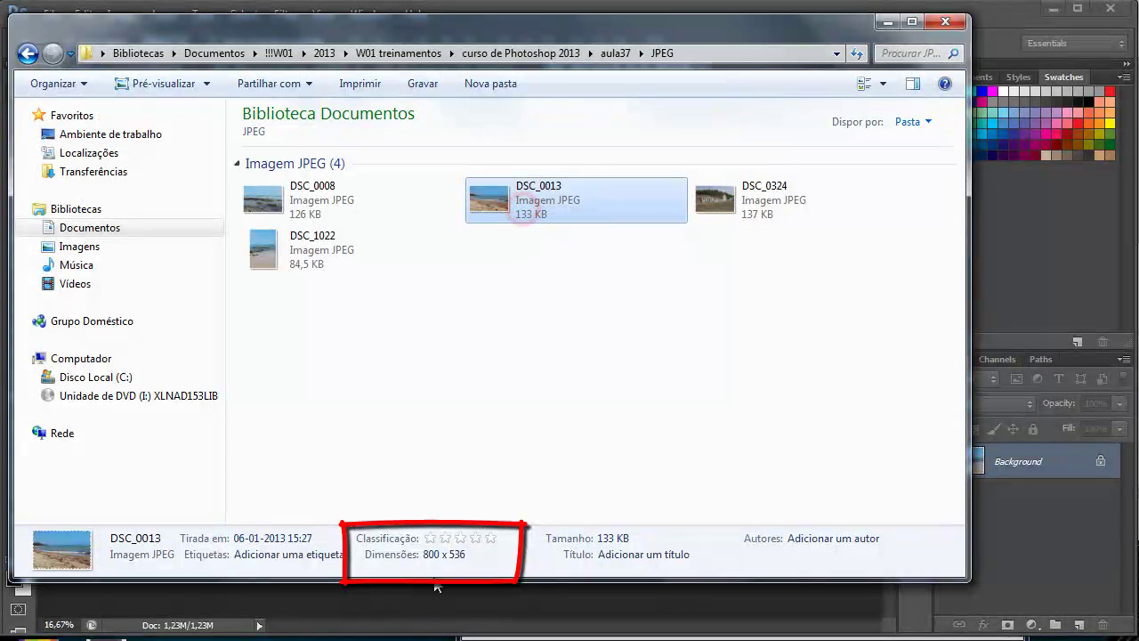
left_click(760, 197)
left_click(283, 257)
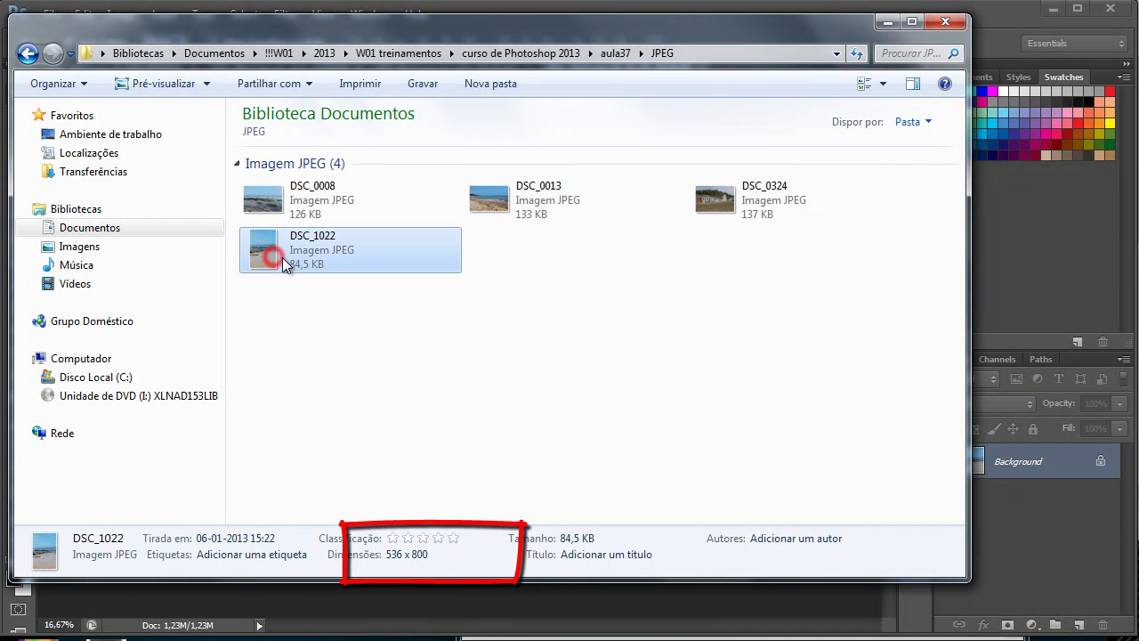
- View the processed DSC_1022 photo in Windows Photo Viewer, close it, and switch back to Photoshop
double_click(313, 252)
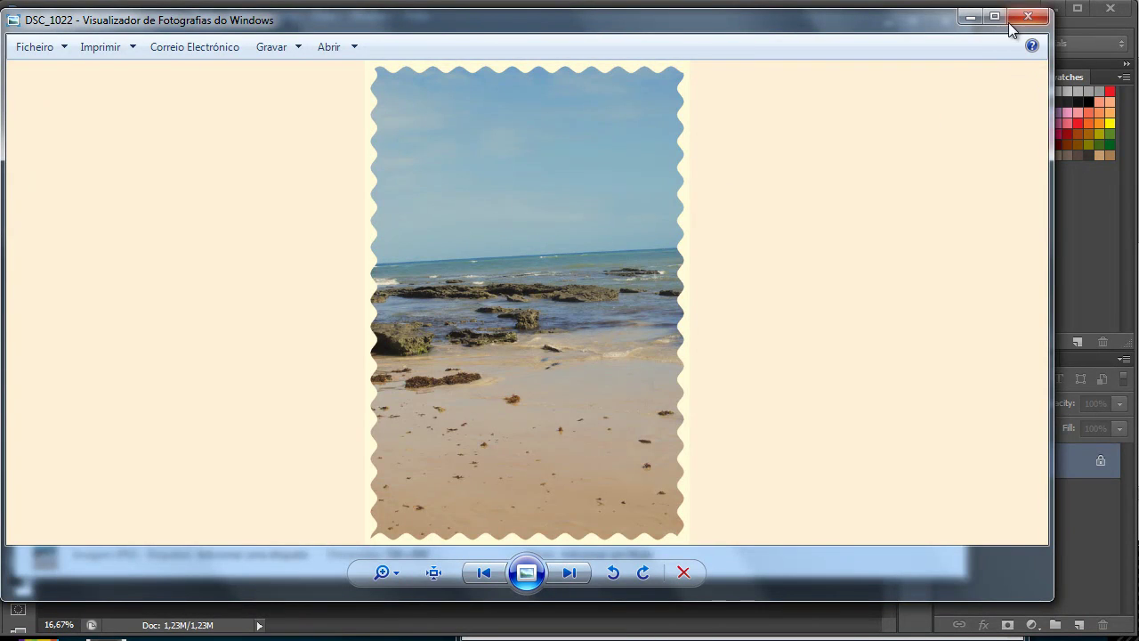
left_click(1027, 17)
left_click(290, 9)
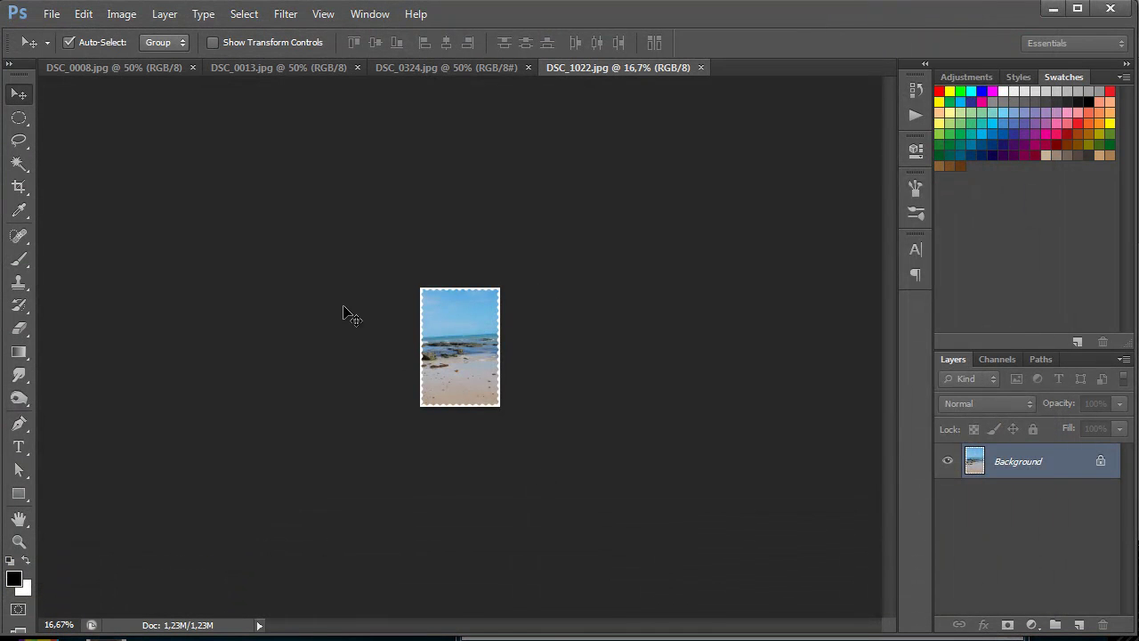
- Look through the open documents DSC_0008, DSC_0013, DSC_0324 and DSC_1022 to compare the frame applied to each photo
left_click(484, 68)
left_click(544, 70)
left_click(310, 73)
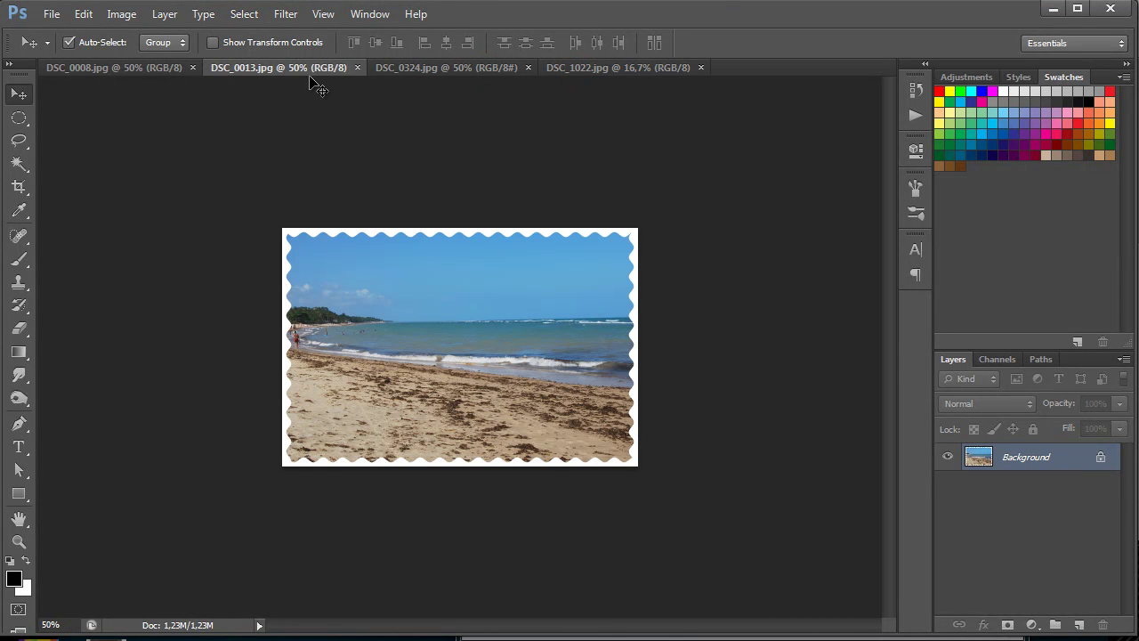
left_click(159, 69)
left_click(258, 68)
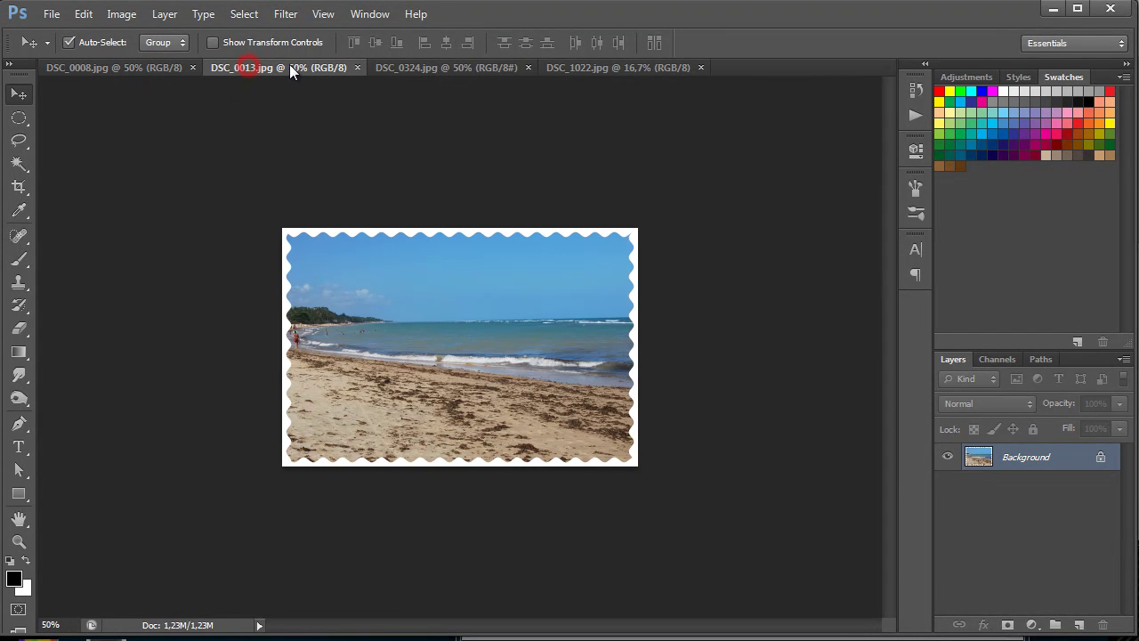
left_click(434, 65)
left_click(618, 65)
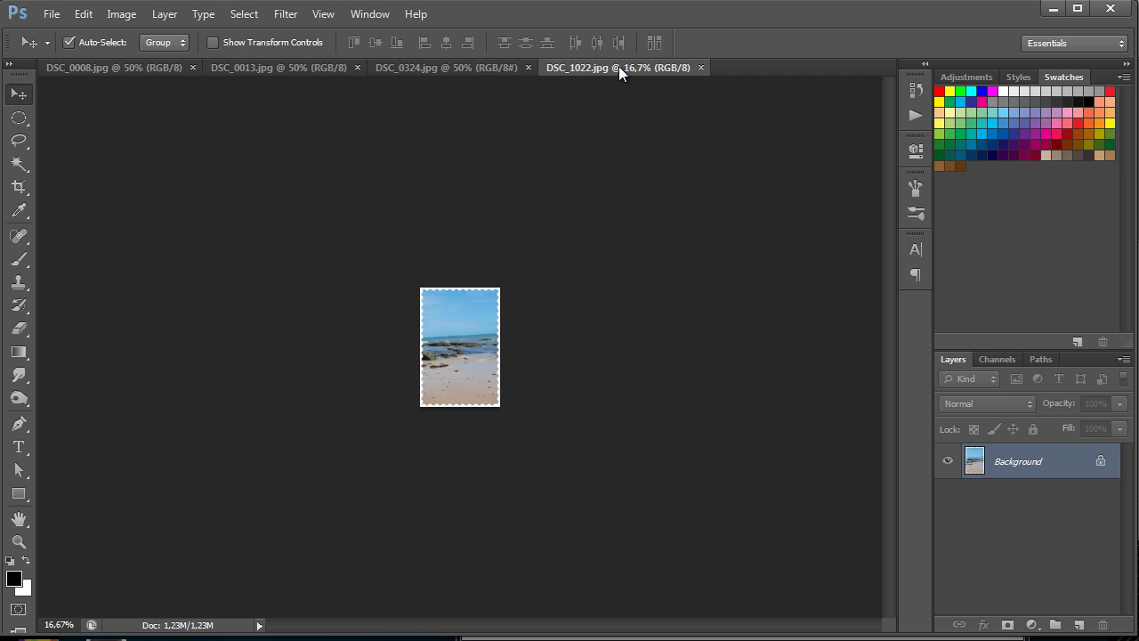
left_click(468, 68)
left_click(327, 67)
left_click(170, 70)
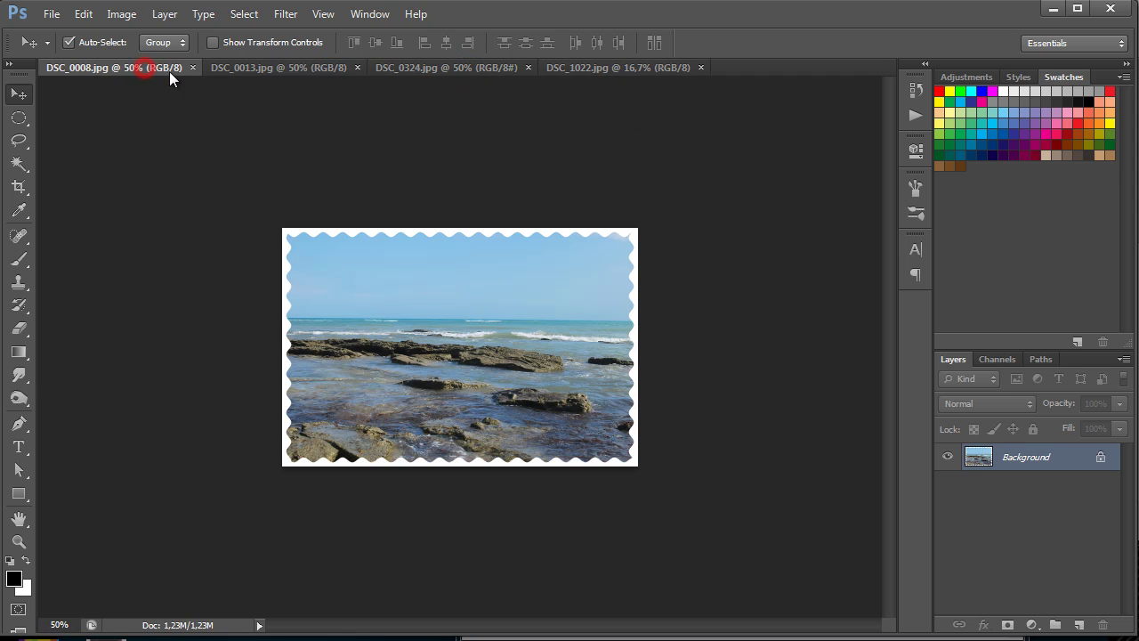
left_click(419, 68)
left_click(646, 67)
left_click(480, 68)
left_click(244, 67)
left_click(138, 66)
- Close all the open images at once
left_click(51, 14)
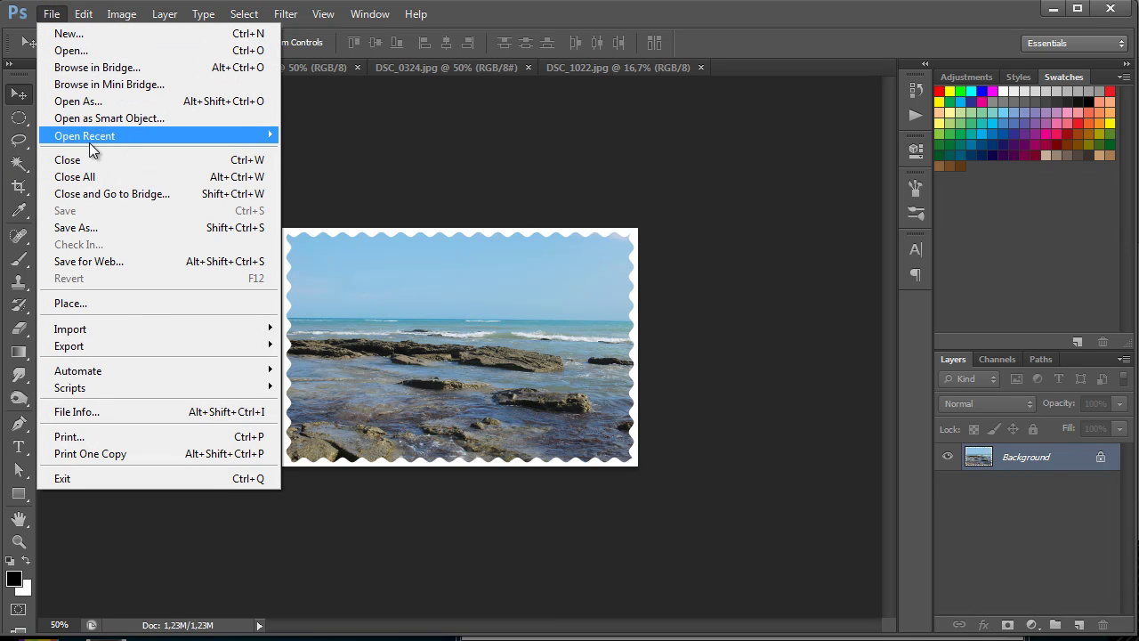
left_click(174, 177)
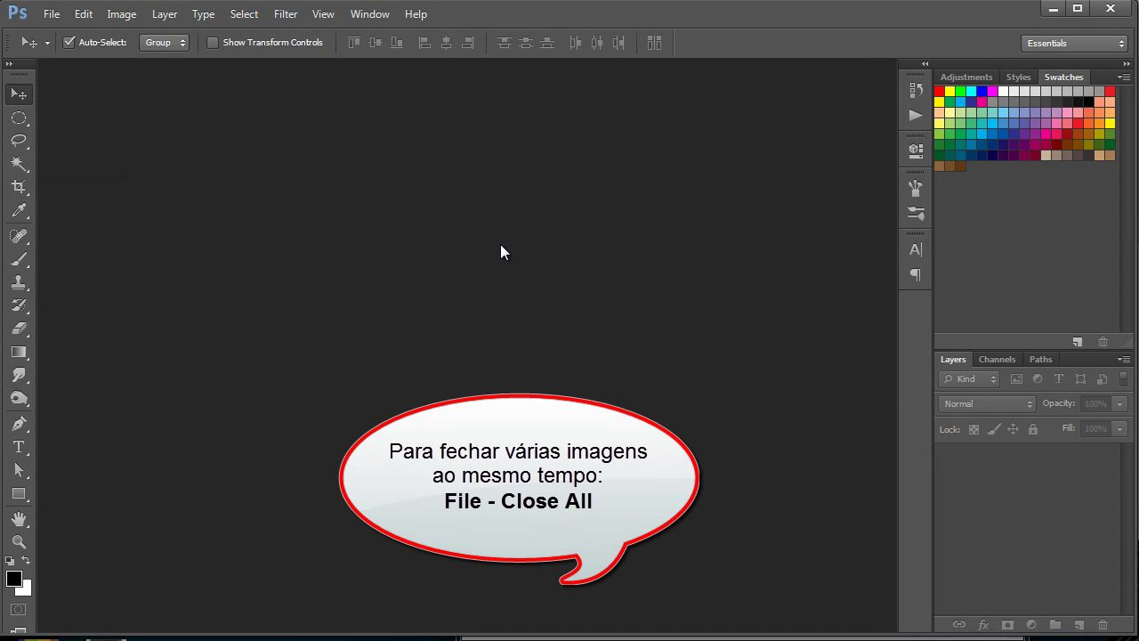